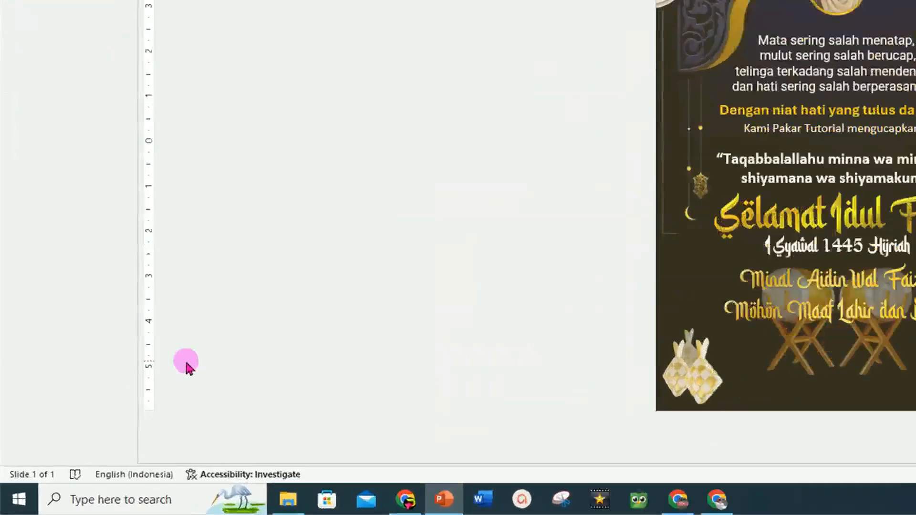
- Launch PowerPoint and create a blank presentation
left_click(19, 500)
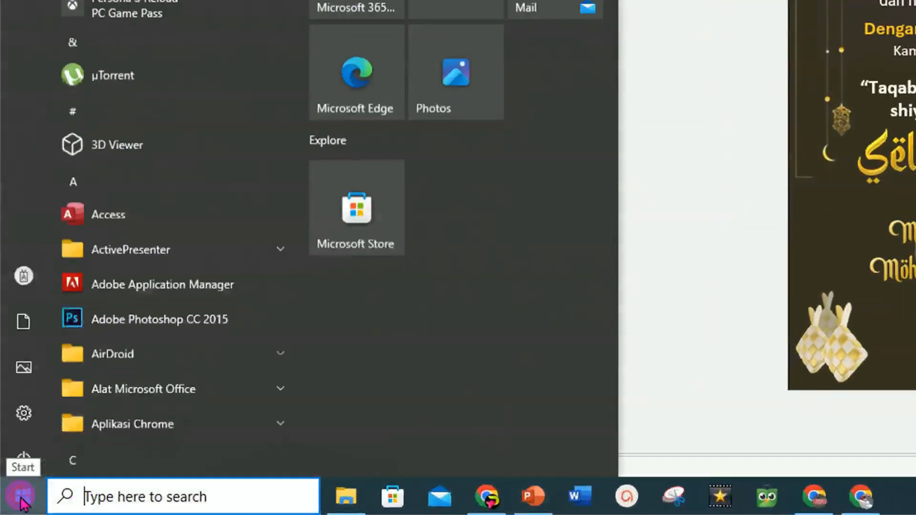
scroll(215, 229, "down", 10)
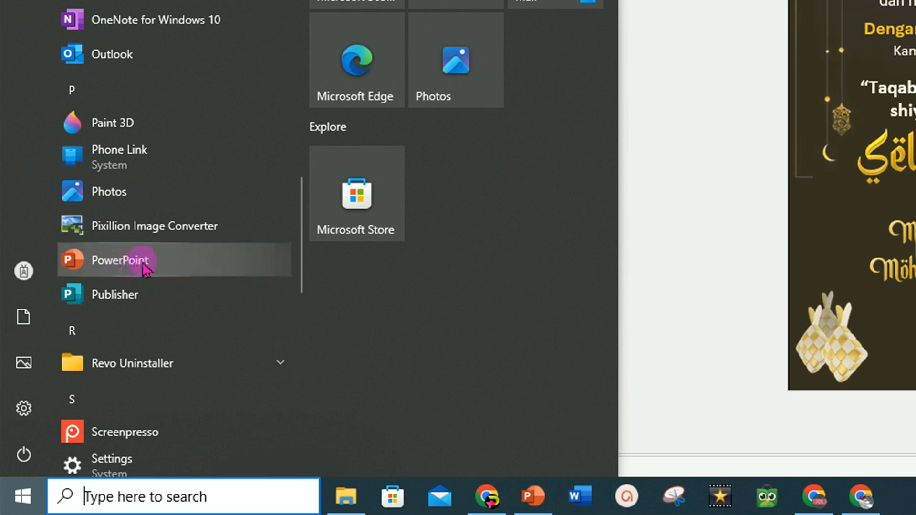
left_click(165, 268)
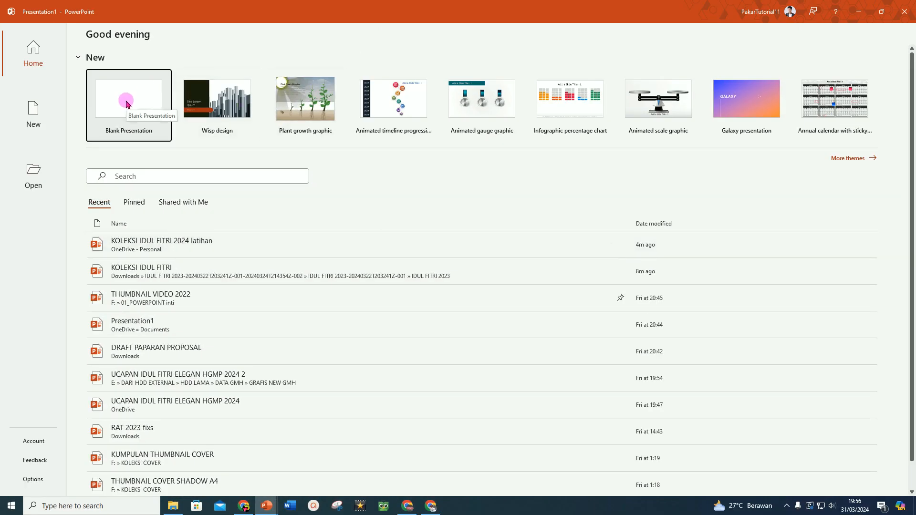
left_click(122, 100)
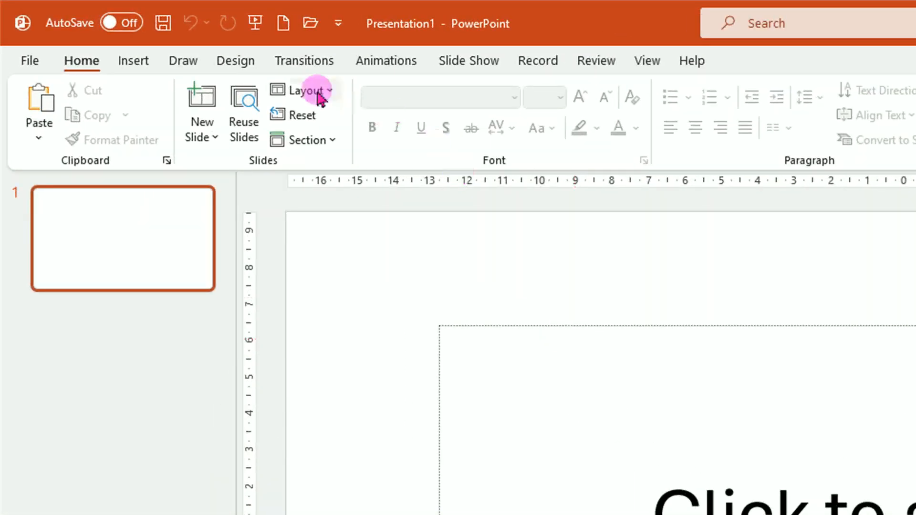
- Set a custom slide size of 8 cm wide by 12 cm high, scaling the content with Ensure Fit
left_click(237, 62)
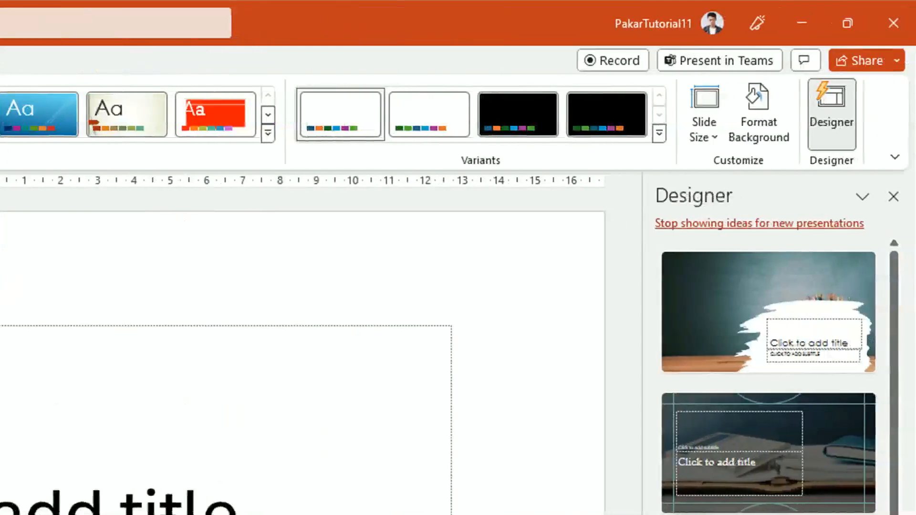
left_click(709, 127)
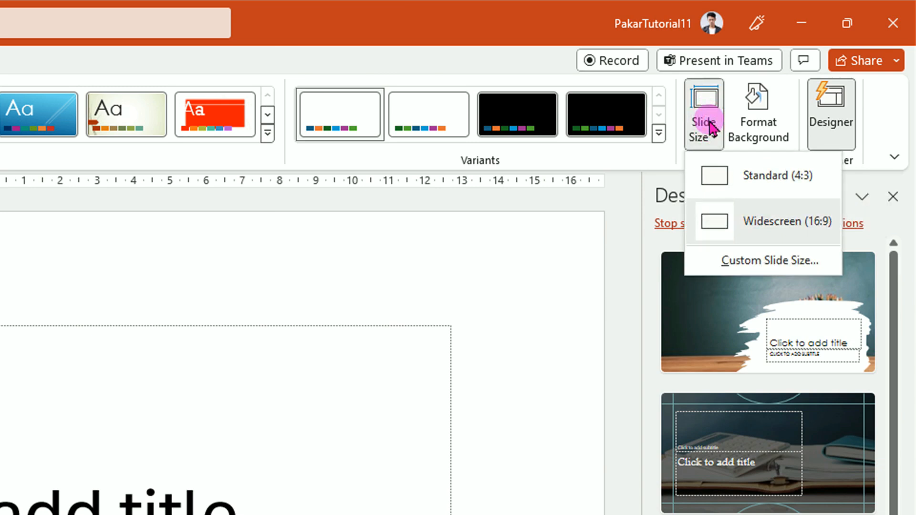
left_click(768, 261)
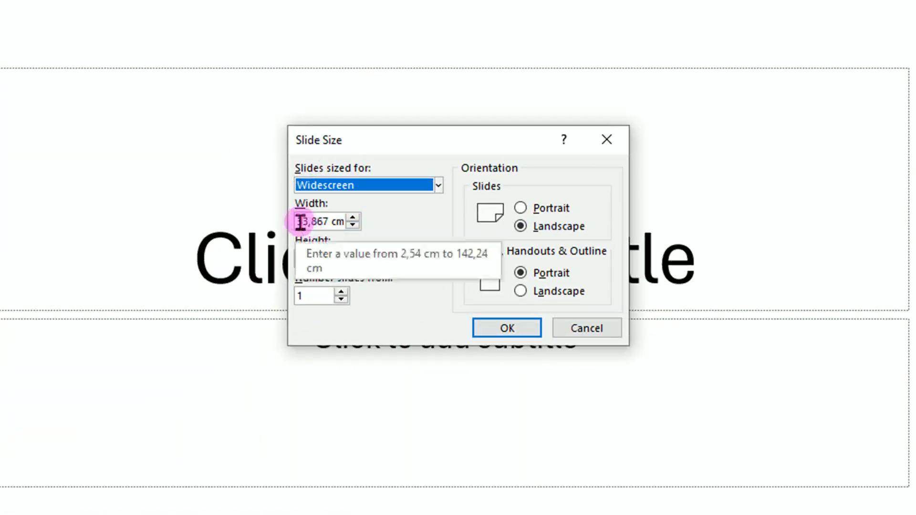
left_click_drag(301, 221, 362, 234)
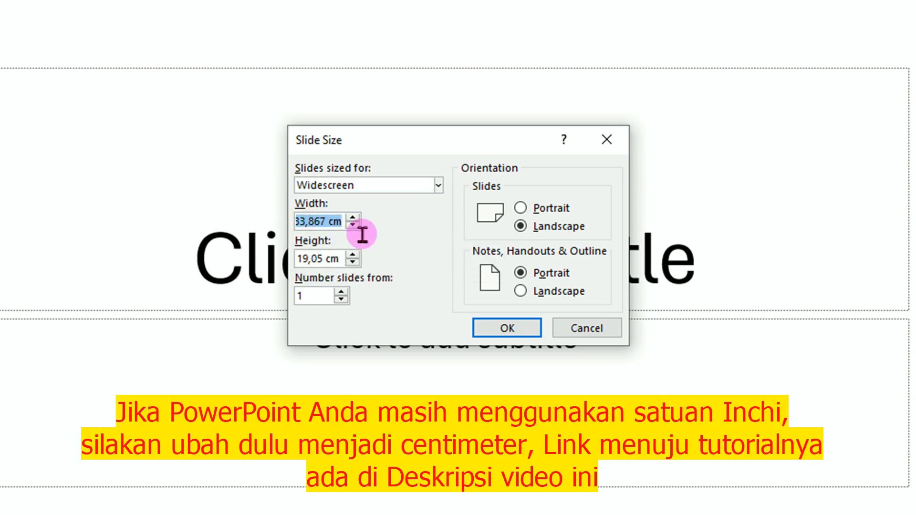
type("8")
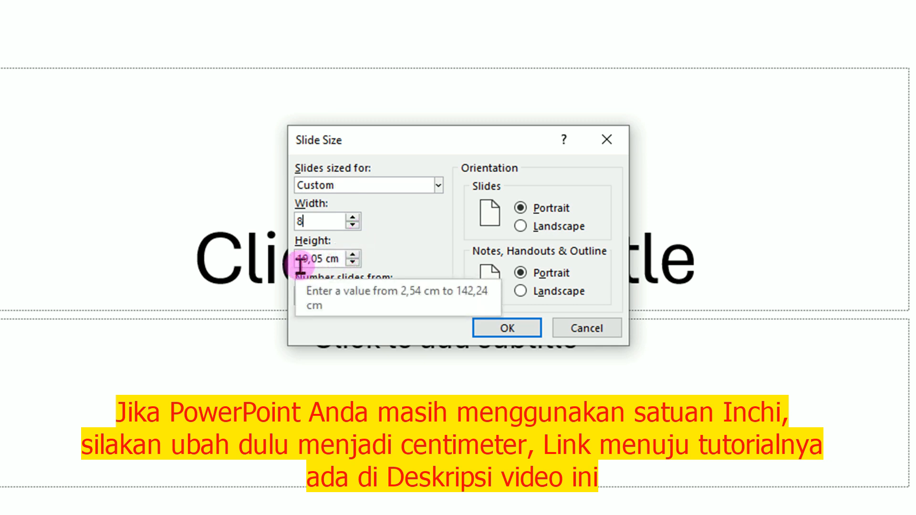
left_click_drag(300, 261, 352, 261)
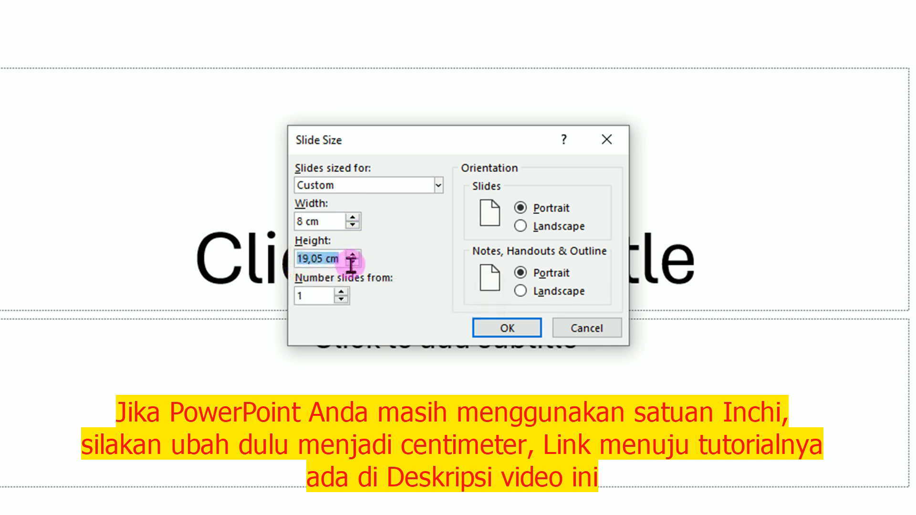
type("12")
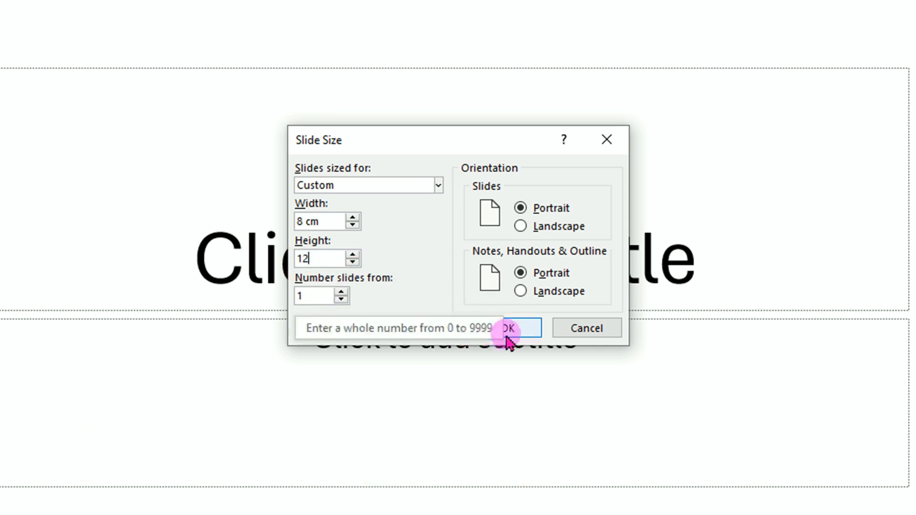
left_click(515, 329)
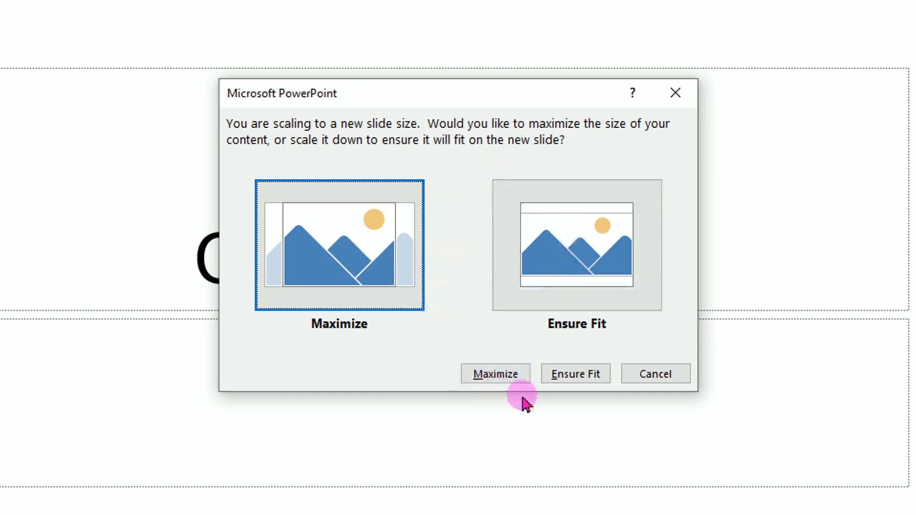
left_click(580, 375)
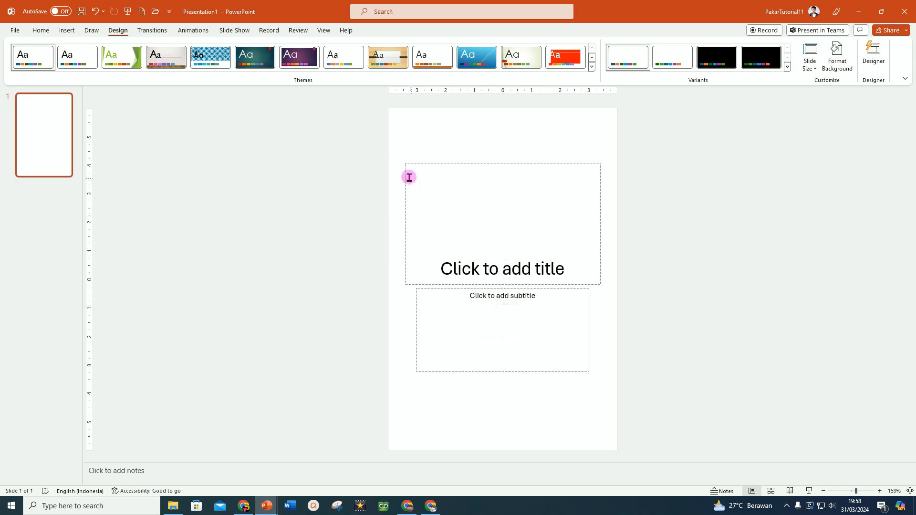
- Delete the title and subtitle placeholders from the slide and show the guides
left_click_drag(374, 152, 639, 404)
key("Delete")
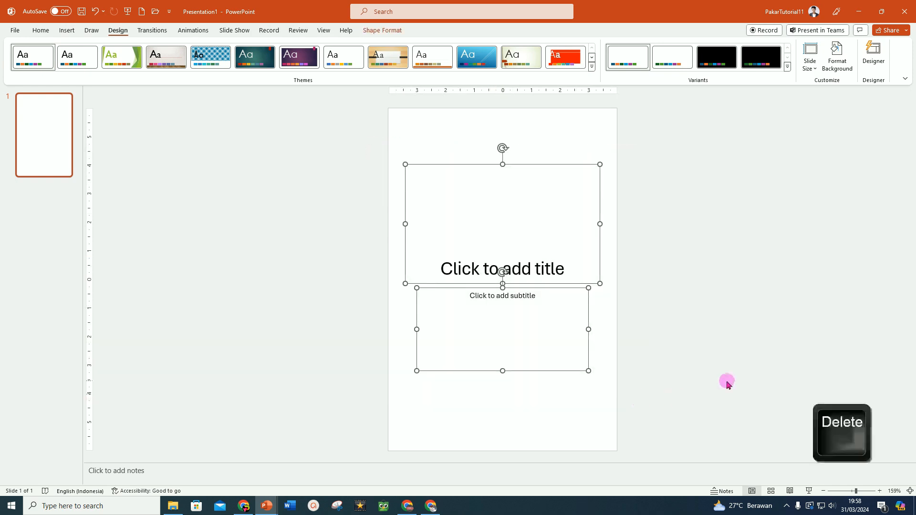
key("Delete")
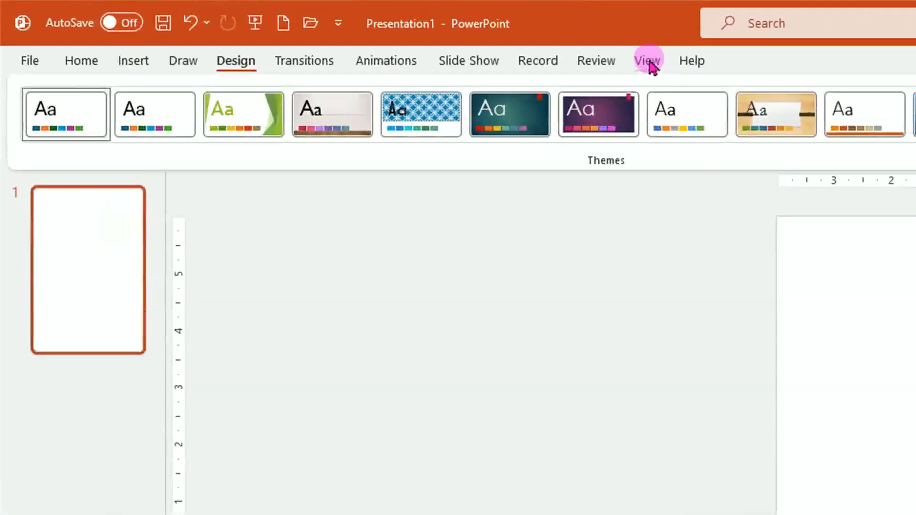
left_click(649, 61)
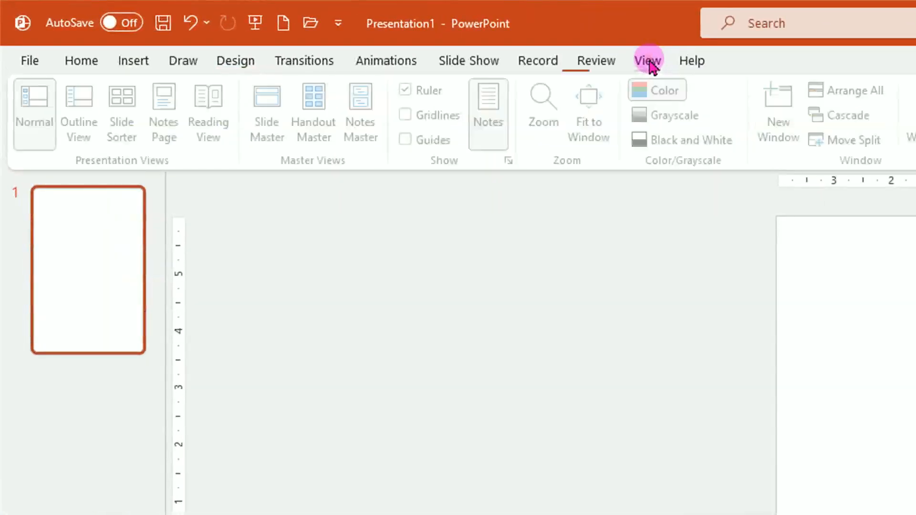
left_click(409, 140)
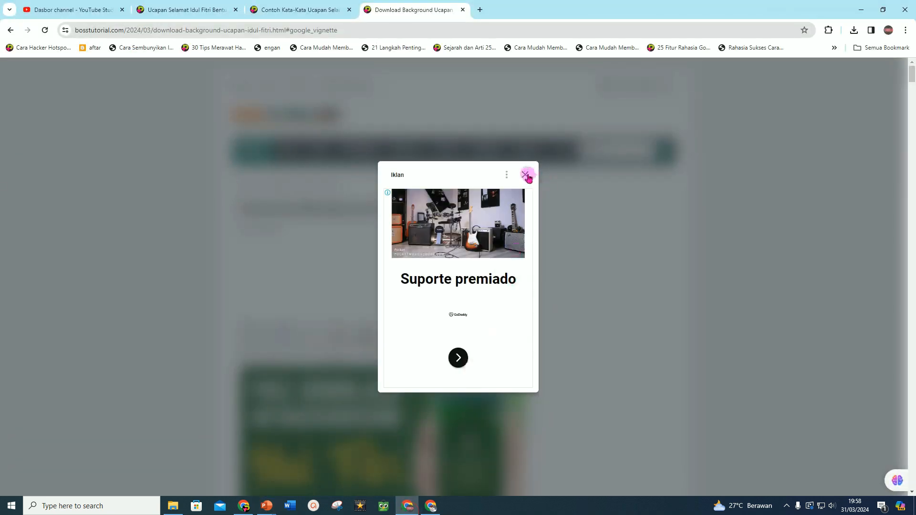
- In Chrome, dismiss the ad on the Idul Fitri background download page and copy the Background Idul Fitri 17 image
left_click(528, 175)
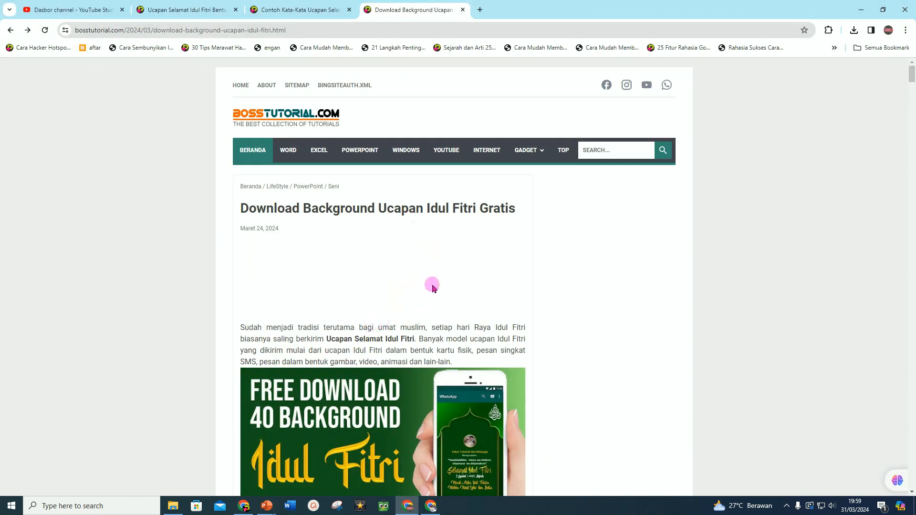
scroll(389, 292, "down", 20)
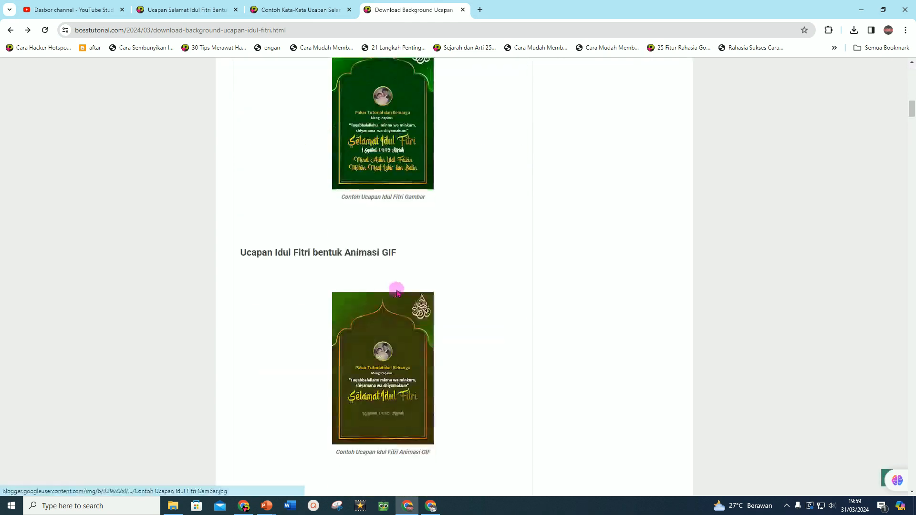
scroll(404, 287, "down", 14)
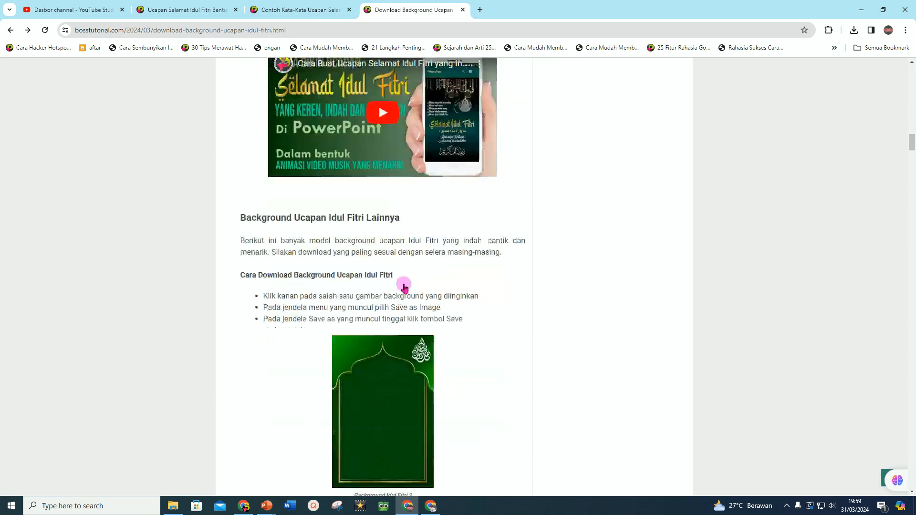
scroll(403, 288, "down", 20)
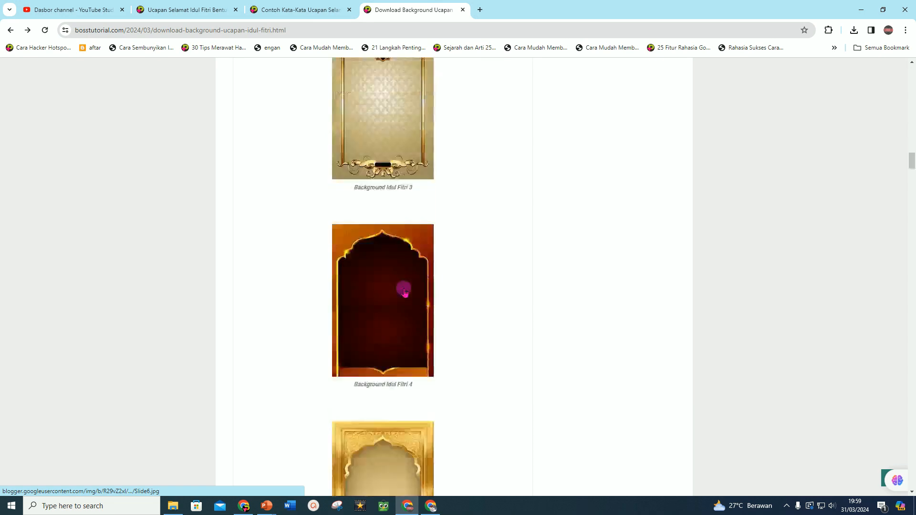
scroll(405, 287, "down", 13)
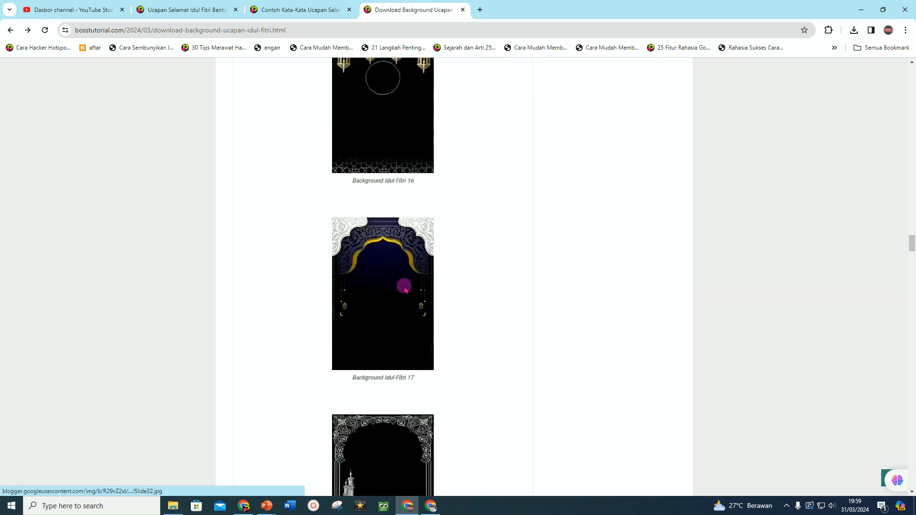
scroll(407, 321, "up", 3)
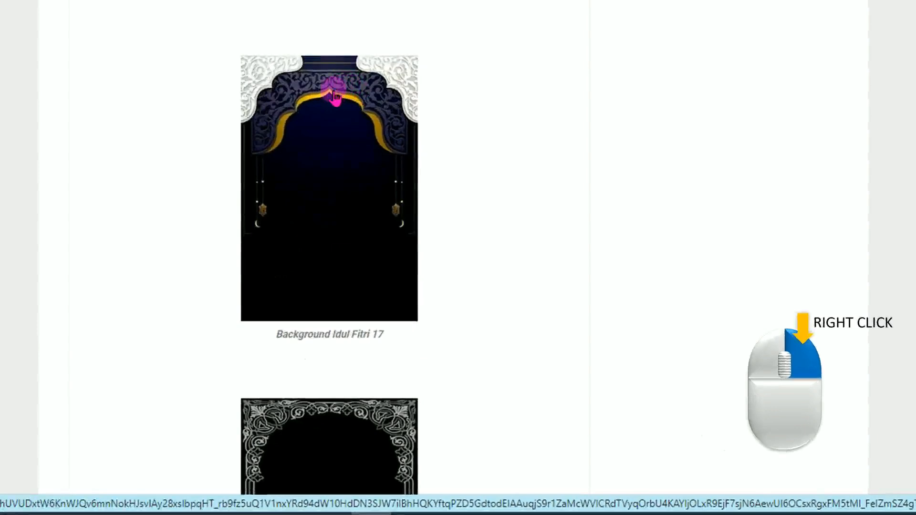
right_click(335, 97)
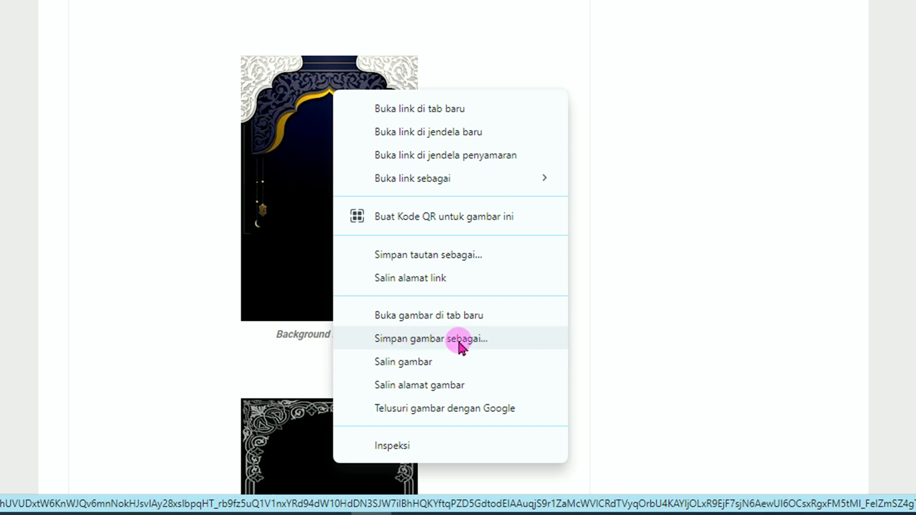
left_click(410, 363)
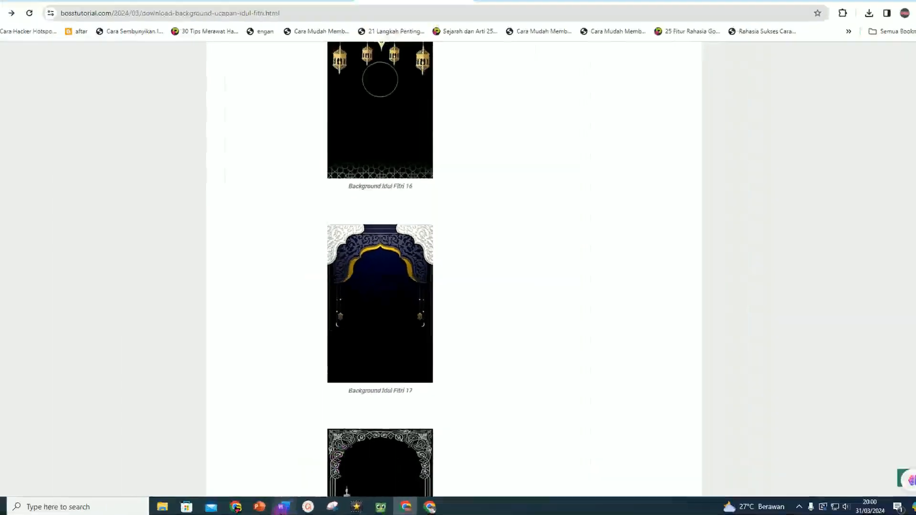
- Switch to Presentation1 in PowerPoint and paste the copied background image onto the empty slide
mouse_move(261, 507)
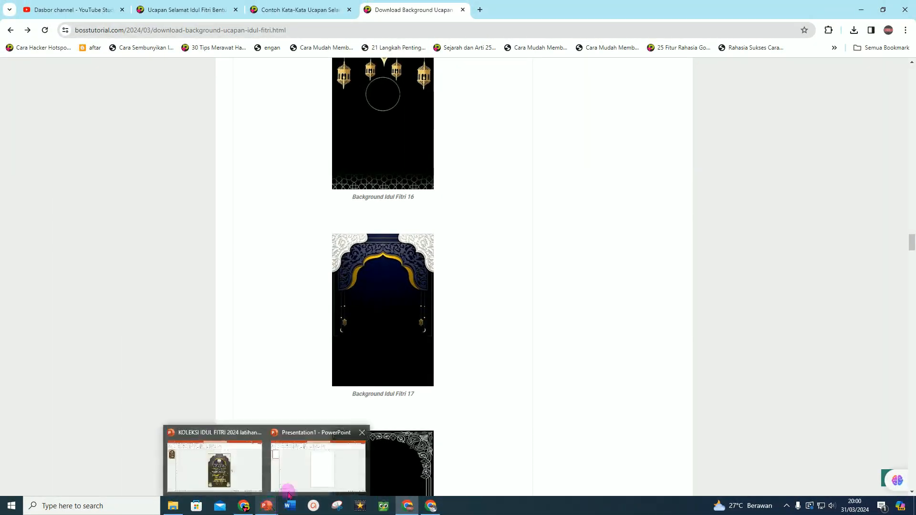
left_click(311, 470)
key("ctrl+v")
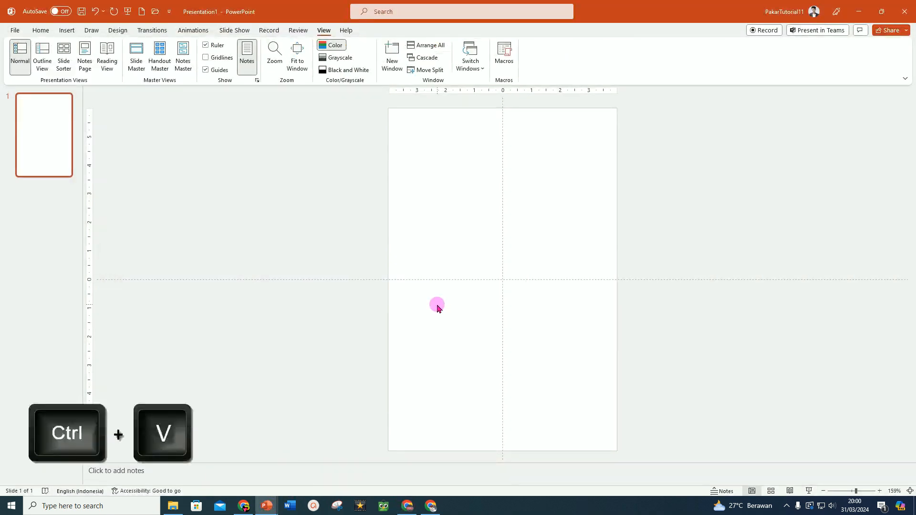
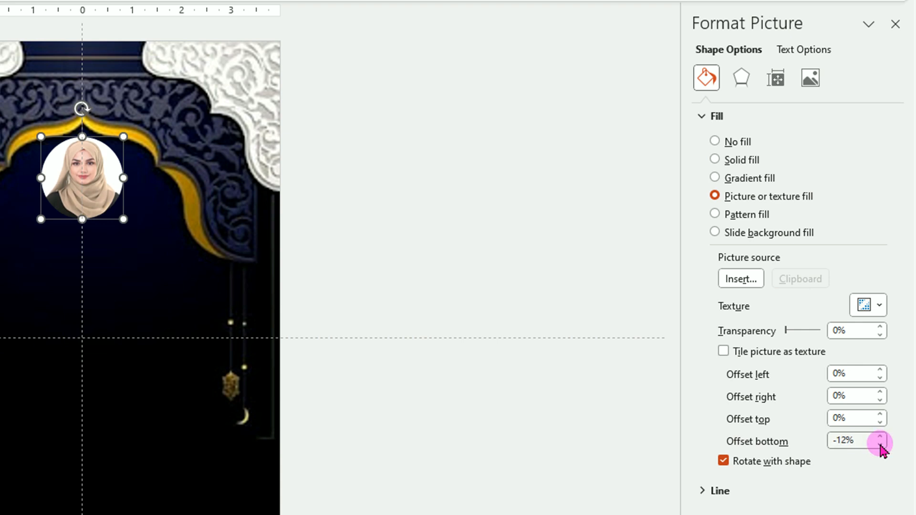
- Set the bottom offset of the circular portrait's picture fill to -15% and deselect the shape
left_click(880, 446)
left_click(880, 446)
left_click(880, 446)
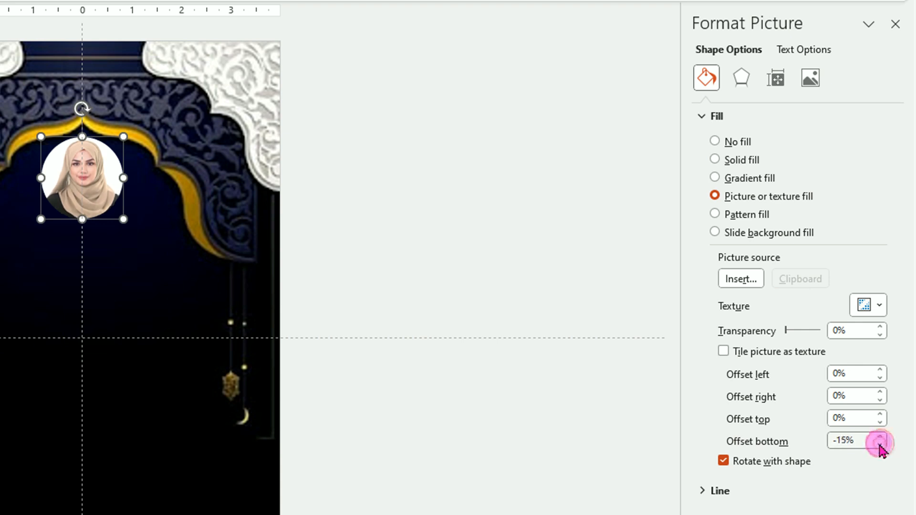
left_click(213, 258)
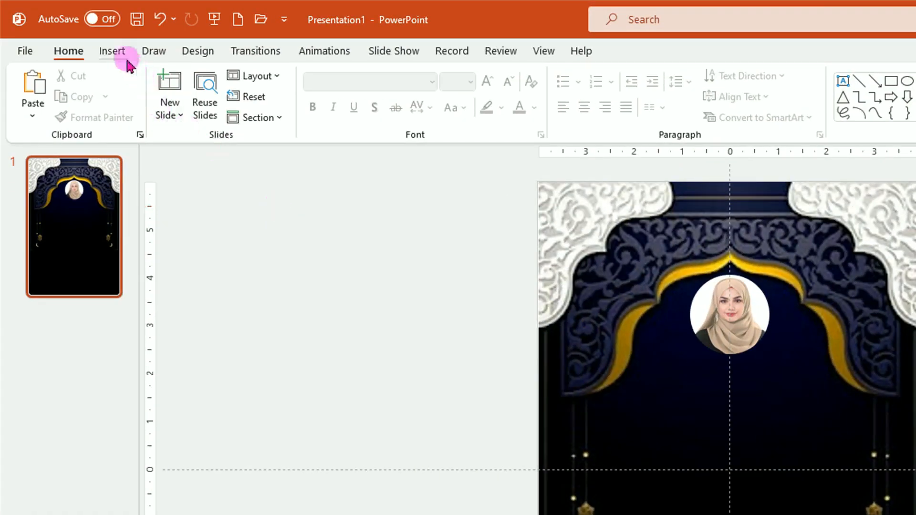
- Draw a perfectly round hollow circle shape over the circular portrait, matching its outer edge
left_click(115, 52)
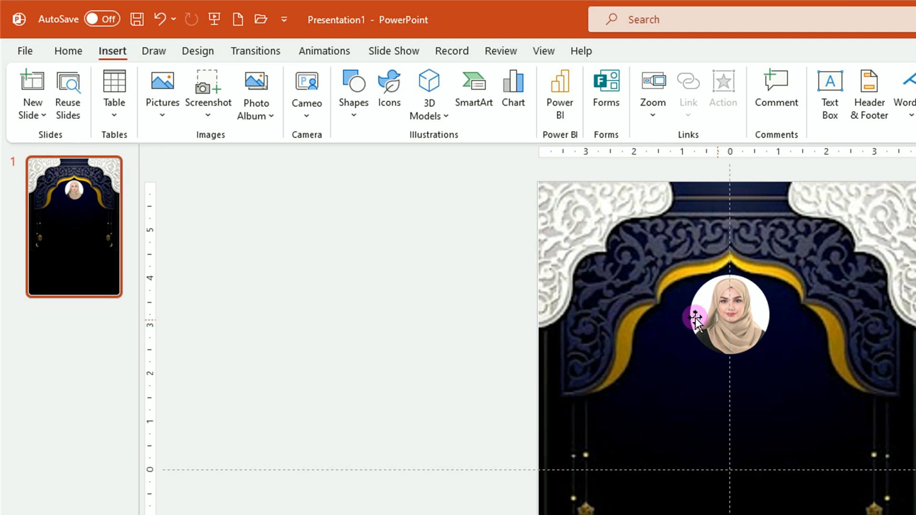
left_click(353, 115)
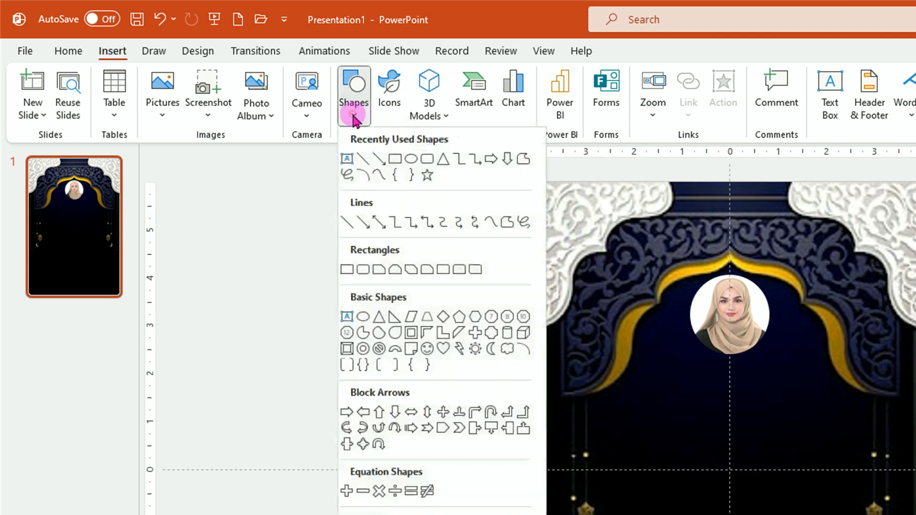
left_click(363, 349)
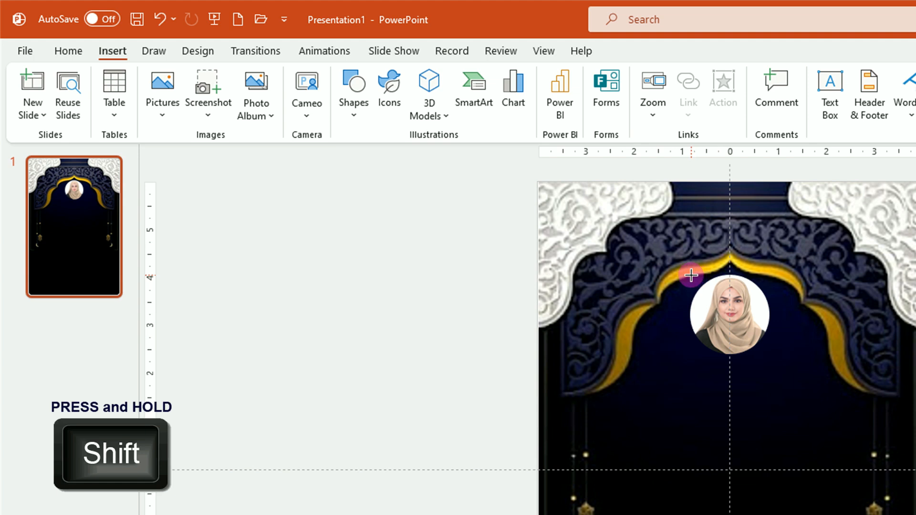
left_click_drag(690, 273, 751, 355)
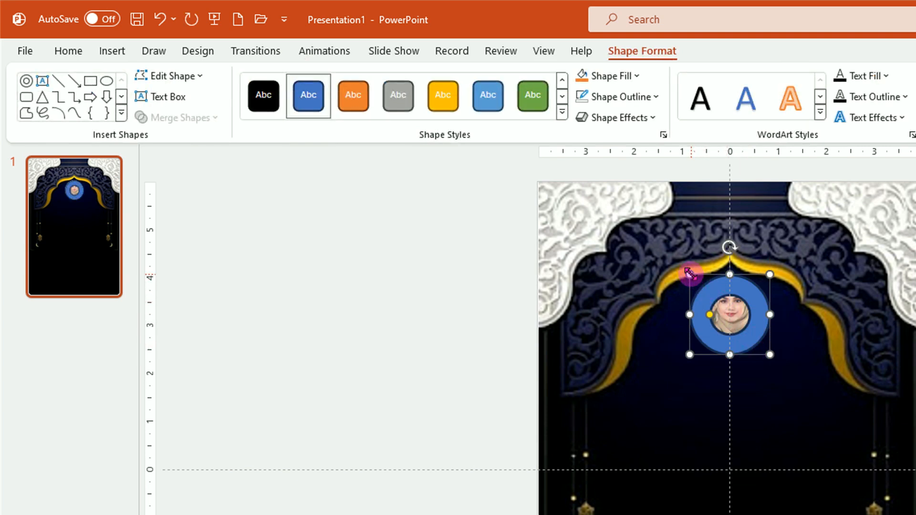
left_click_drag(690, 274, 689, 274)
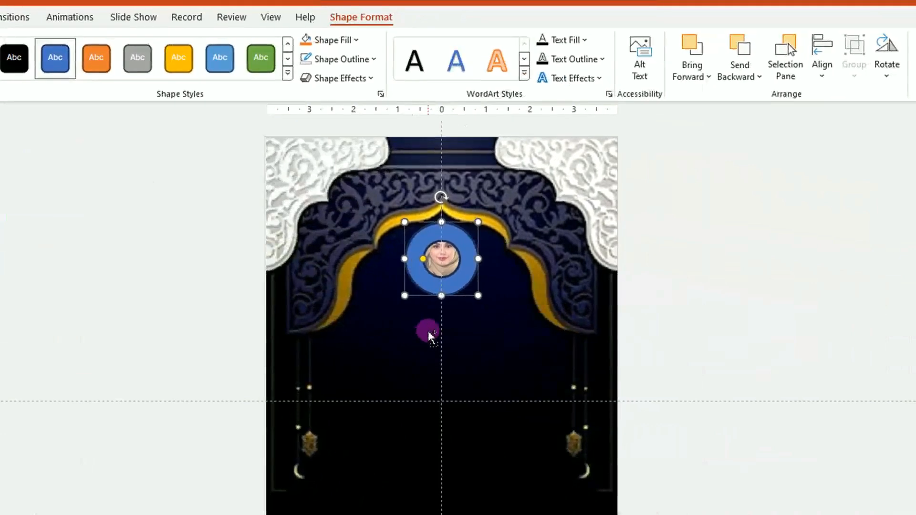
- Remove the outline from the hollow circle and thin its band to a narrow frame around the portrait
scroll(718, 399, "up", 5)
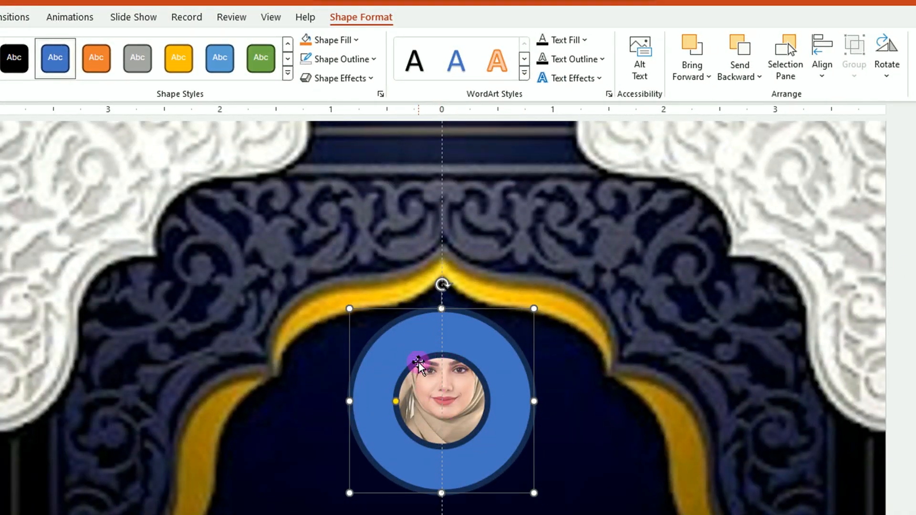
left_click(369, 59)
left_click(348, 219)
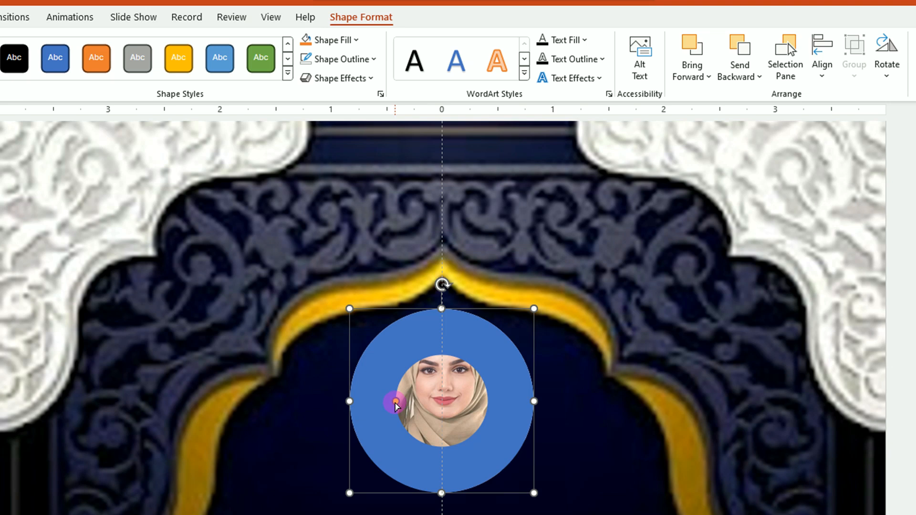
left_click_drag(396, 404, 359, 406)
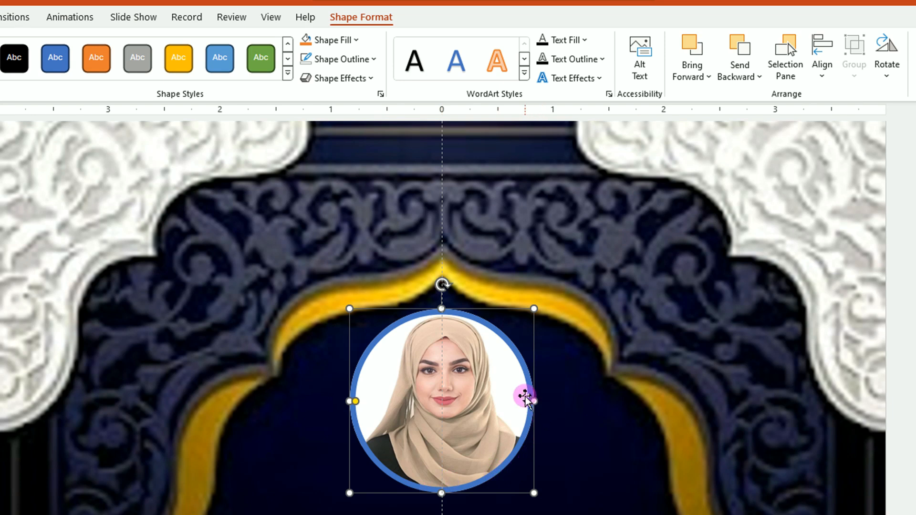
- Fill the ring around the portrait with the standard orange colour and apply the Cross bevel effect
left_click(356, 40)
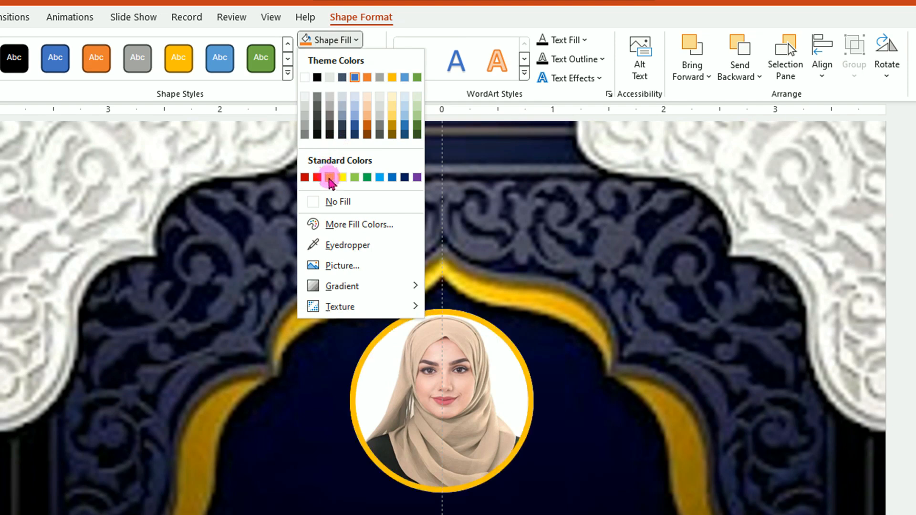
left_click(329, 178)
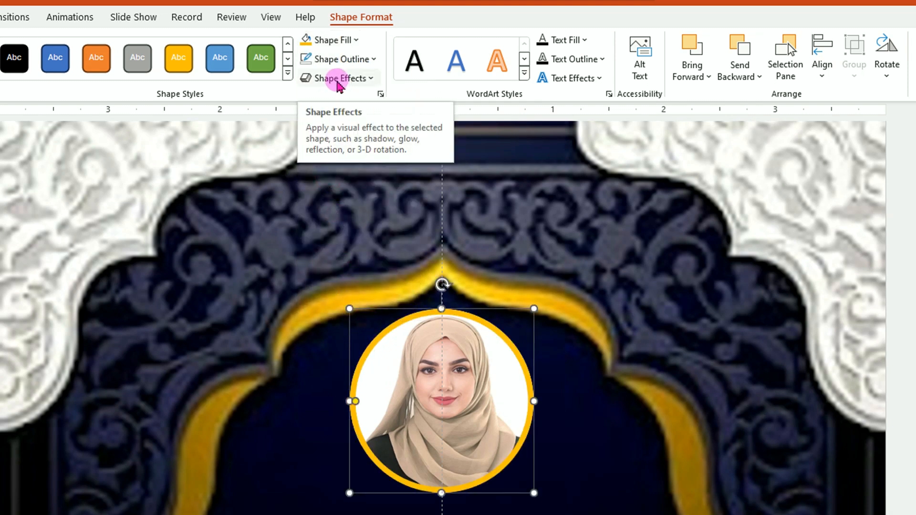
left_click(372, 82)
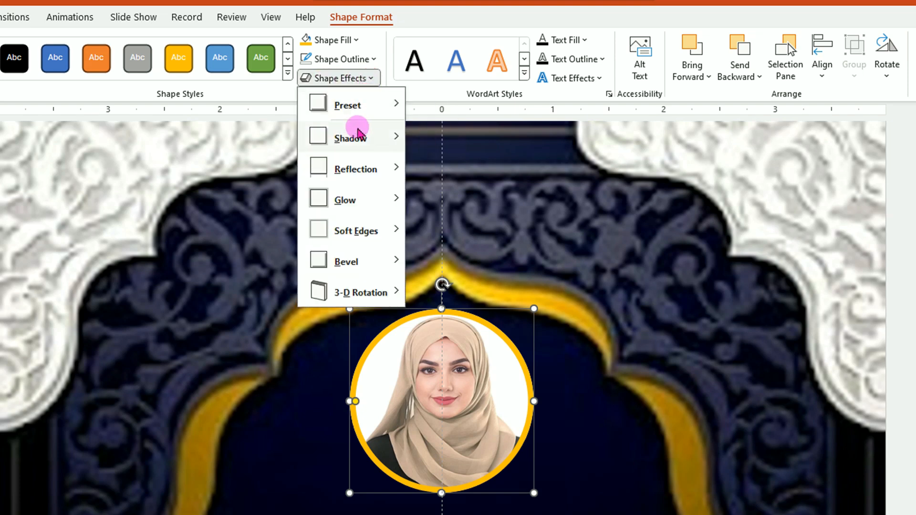
mouse_move(344, 262)
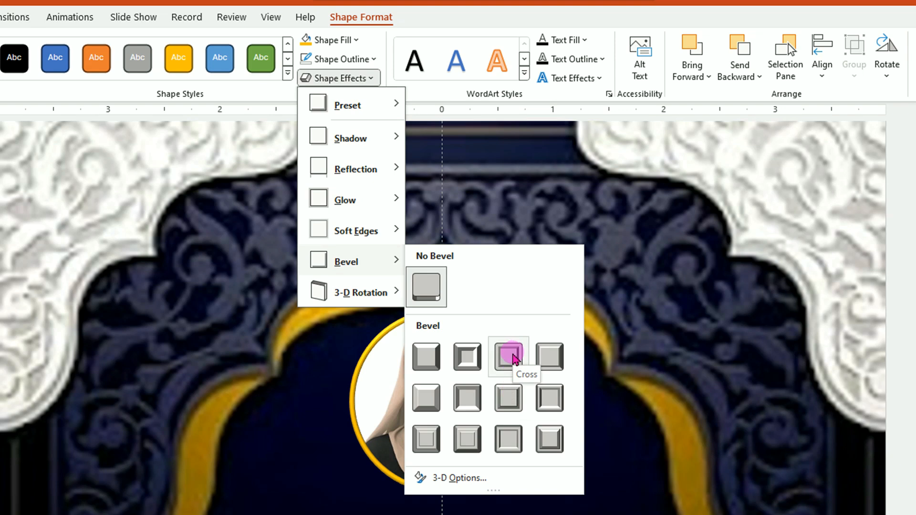
left_click(508, 356)
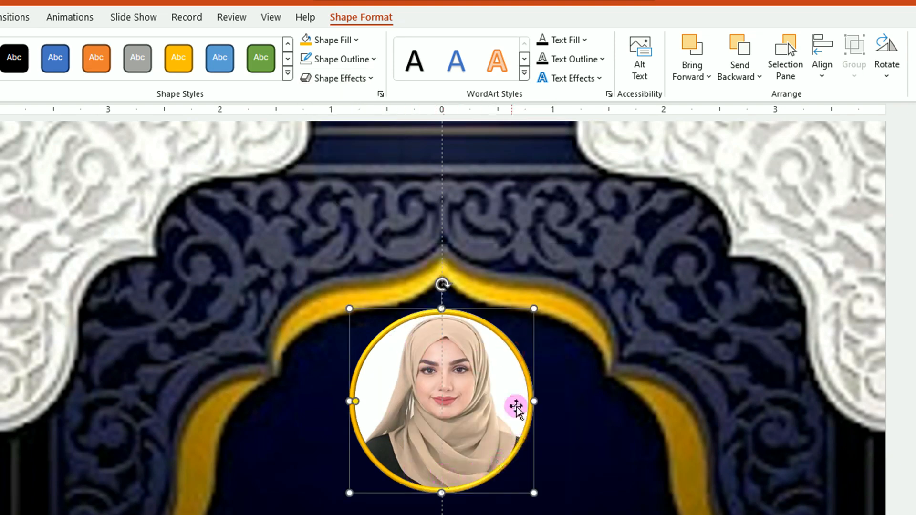
scroll(549, 420, "down", 3)
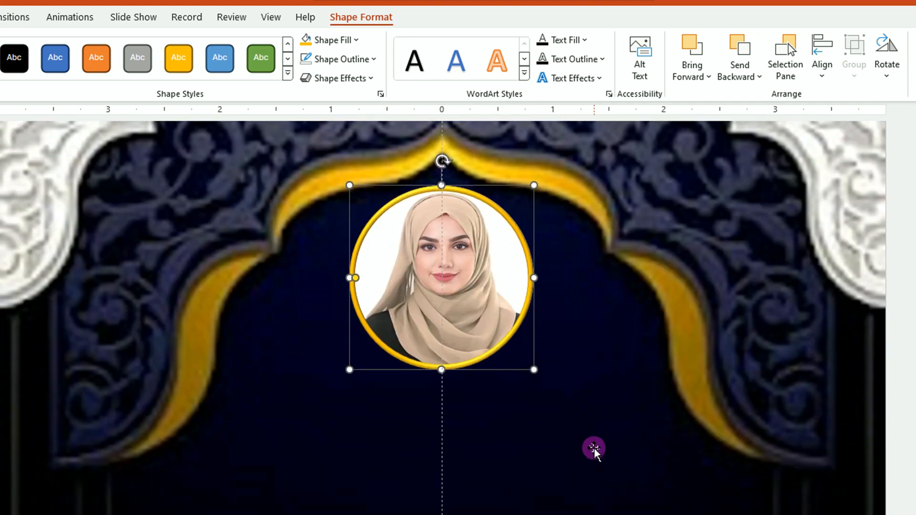
scroll(593, 448, "down", 1)
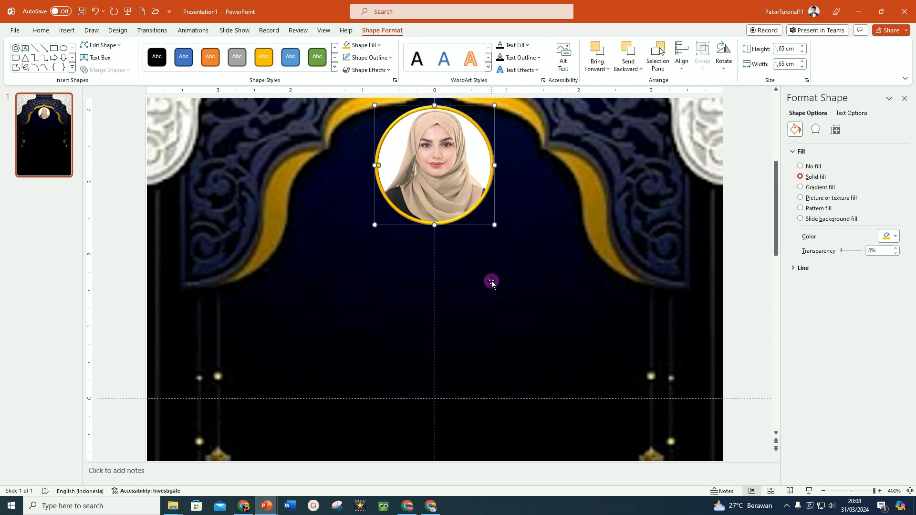
- In Chrome, dismiss the ad on the Idul Fitri greetings page and copy the text from "Mata sering salah menatap." through "tulus dan suci,"
left_click(407, 506)
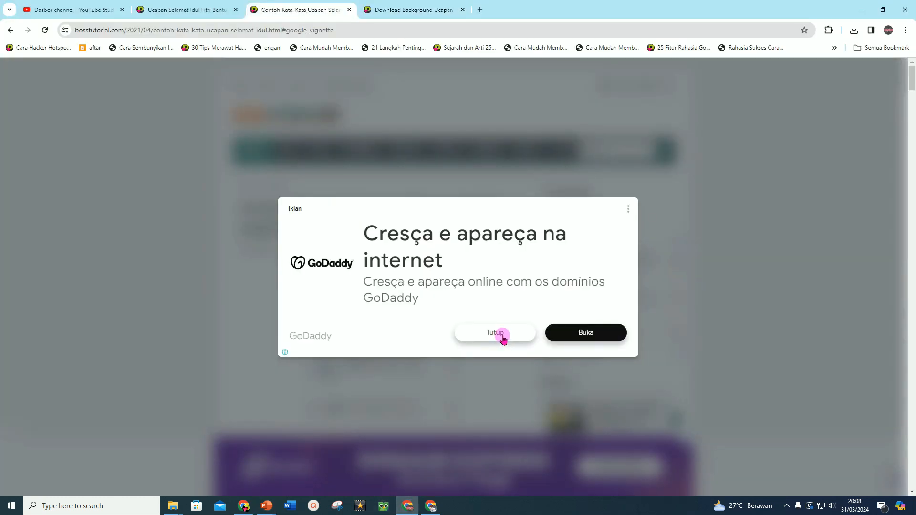
left_click(502, 337)
scroll(403, 243, "down", 10)
scroll(403, 243, "down", 3)
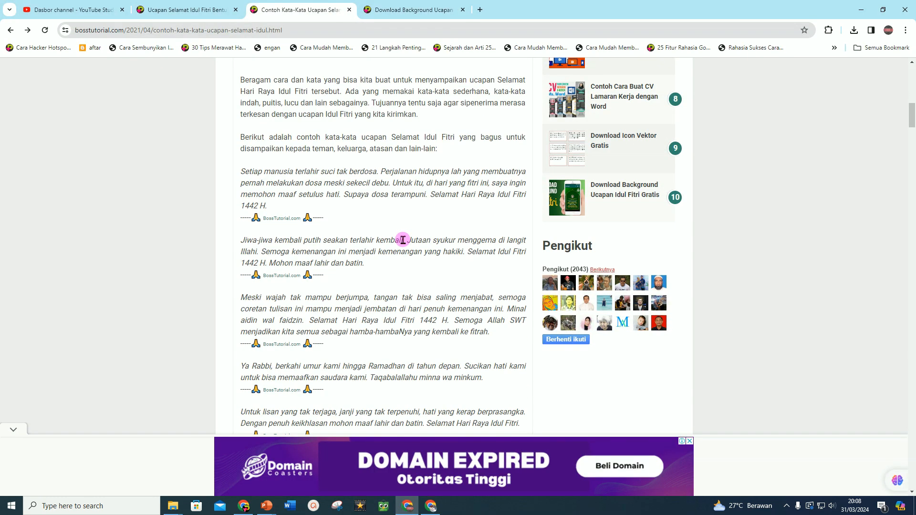
scroll(404, 240, "down", 7)
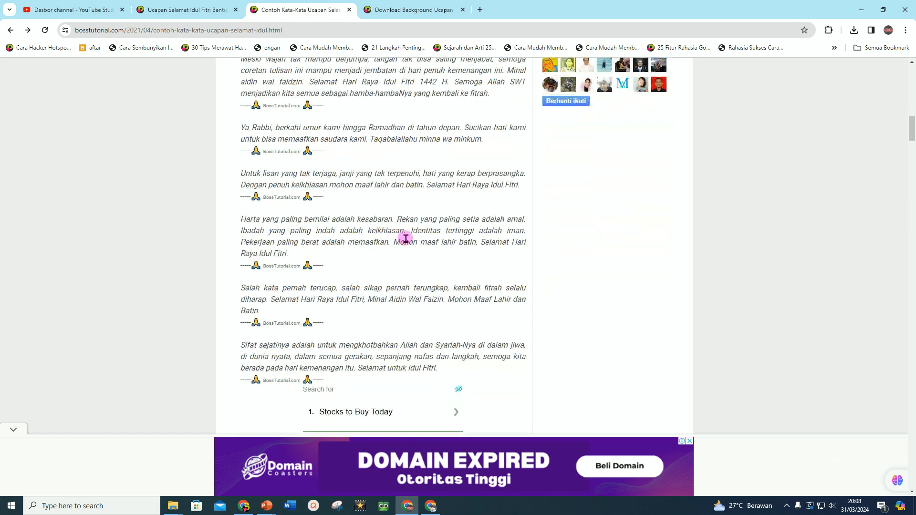
scroll(406, 240, "down", 10)
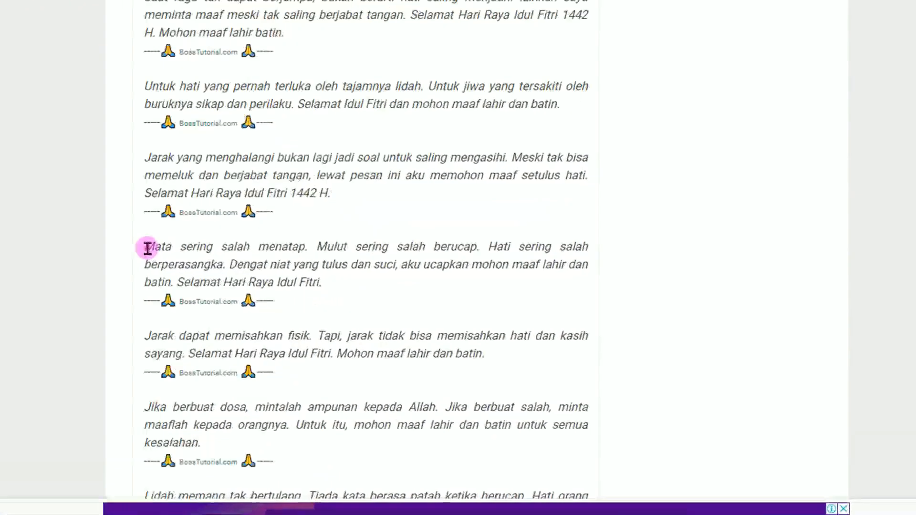
left_click_drag(246, 273, 288, 277)
left_click_drag(163, 234, 398, 250)
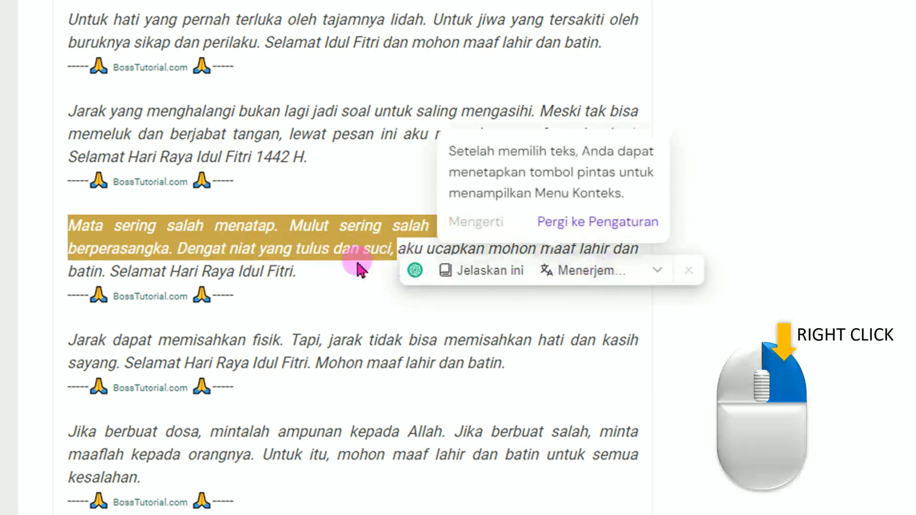
right_click(318, 231)
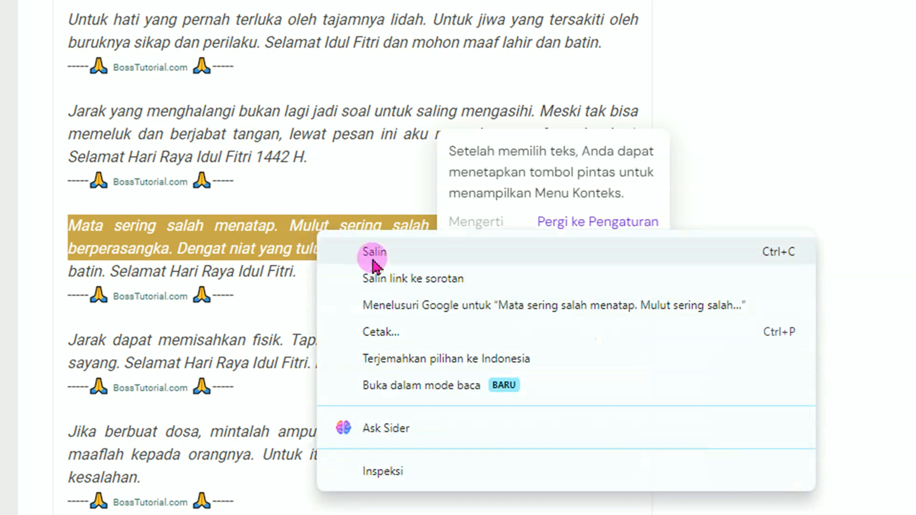
left_click(380, 253)
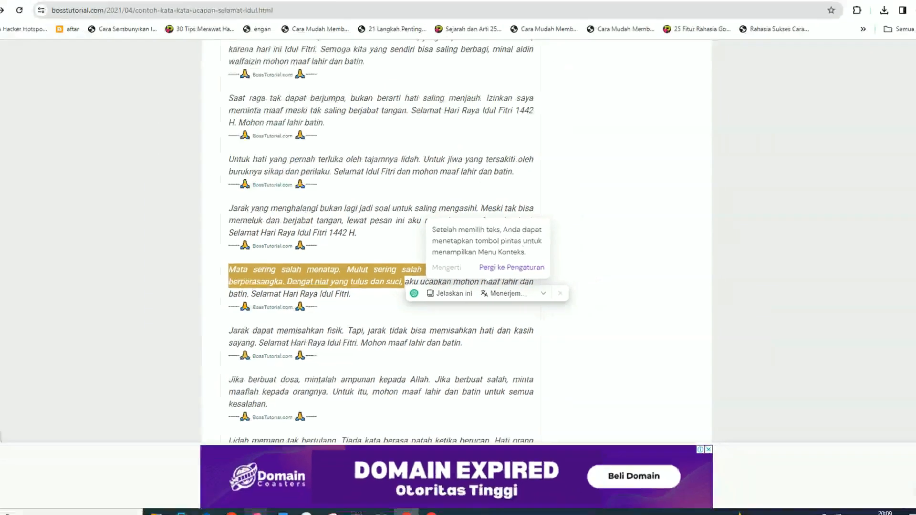
- Switch to Presentation1 in PowerPoint, paste the copied greeting onto the slide and widen its text box past the slide's right edge
left_click(313, 469)
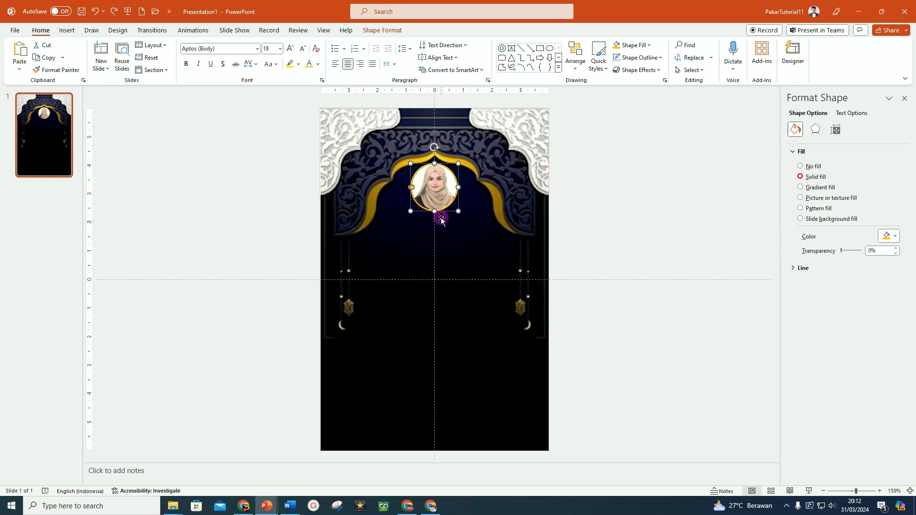
left_click(580, 224)
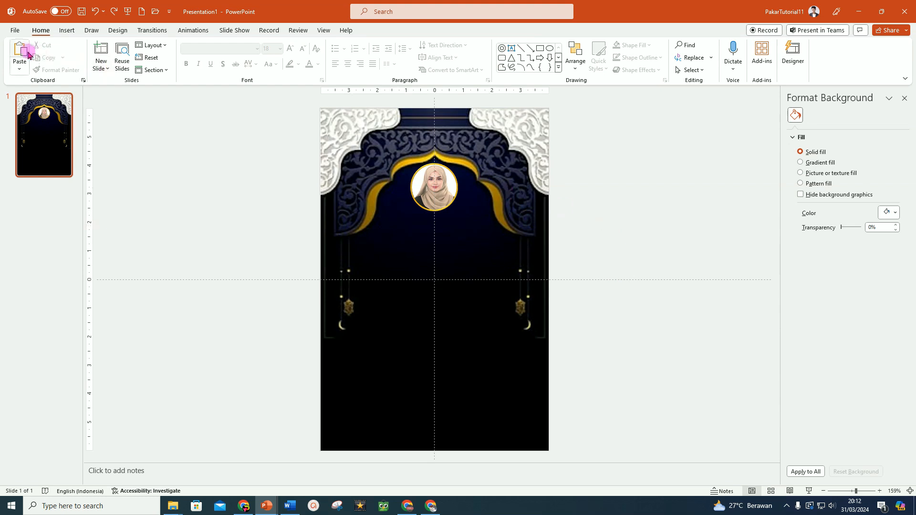
key("ctrl+v")
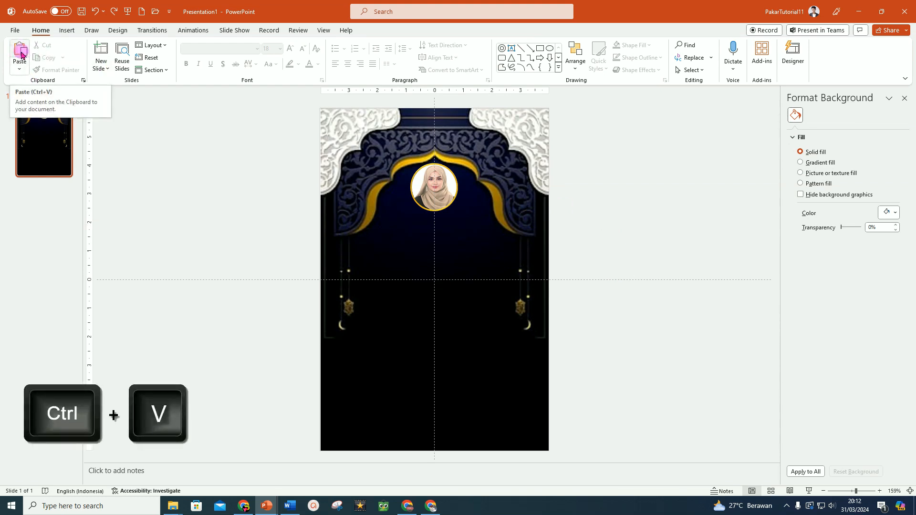
left_click(20, 52)
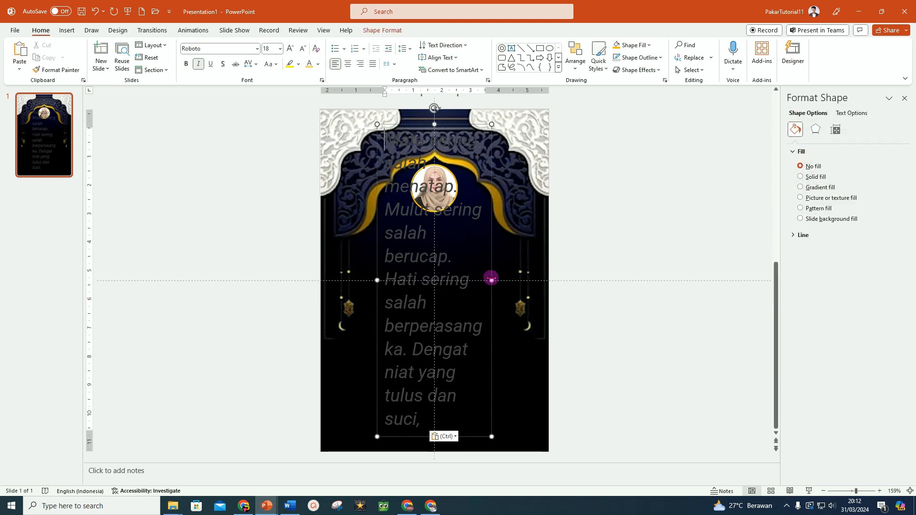
left_click_drag(492, 280, 572, 278)
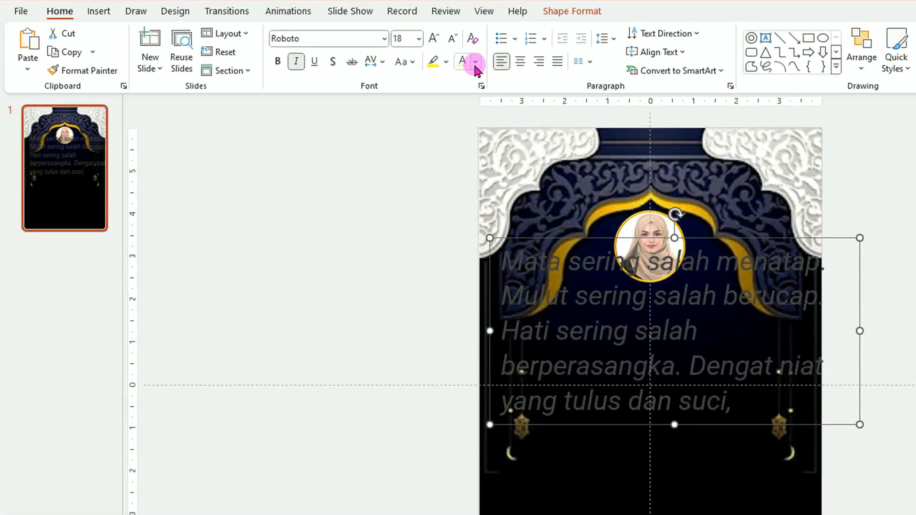
- Format the pasted greeting in the lightest gold theme colour, without italics, at font size 8
left_click(476, 62)
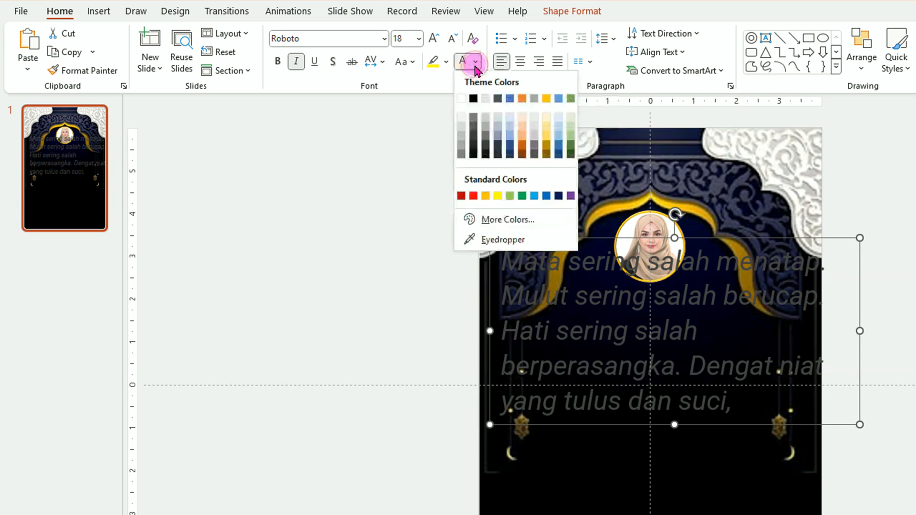
left_click(546, 119)
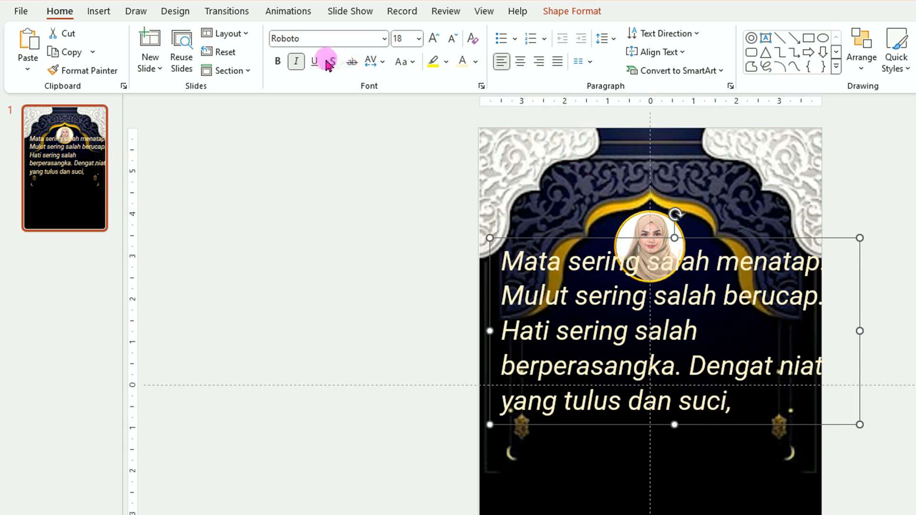
left_click(296, 66)
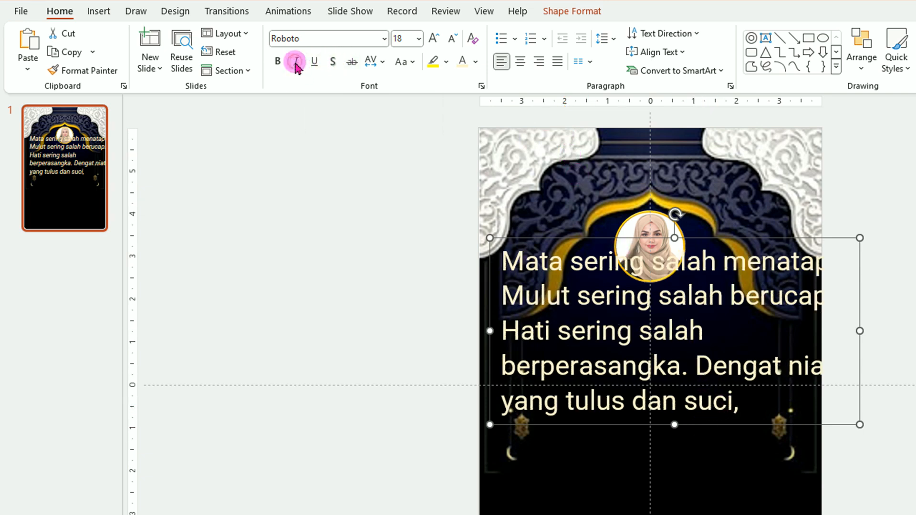
left_click(418, 40)
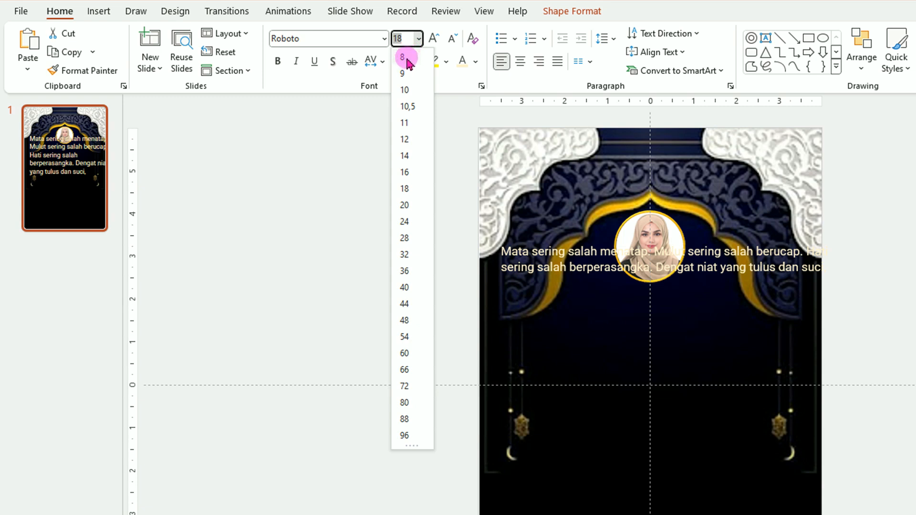
left_click(407, 59)
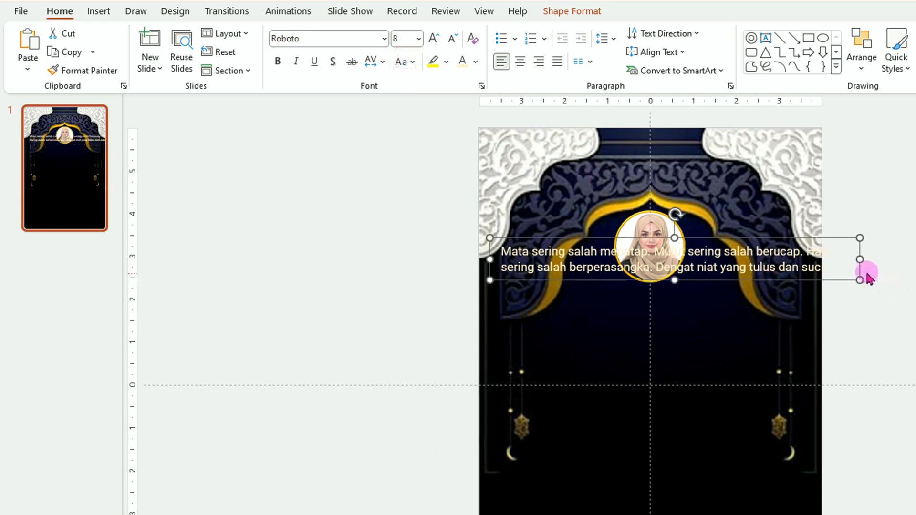
- Narrow the greeting's text box, centre its text and place it directly below the circular portrait
left_click_drag(860, 261, 741, 262)
left_click_drag(491, 272, 559, 275)
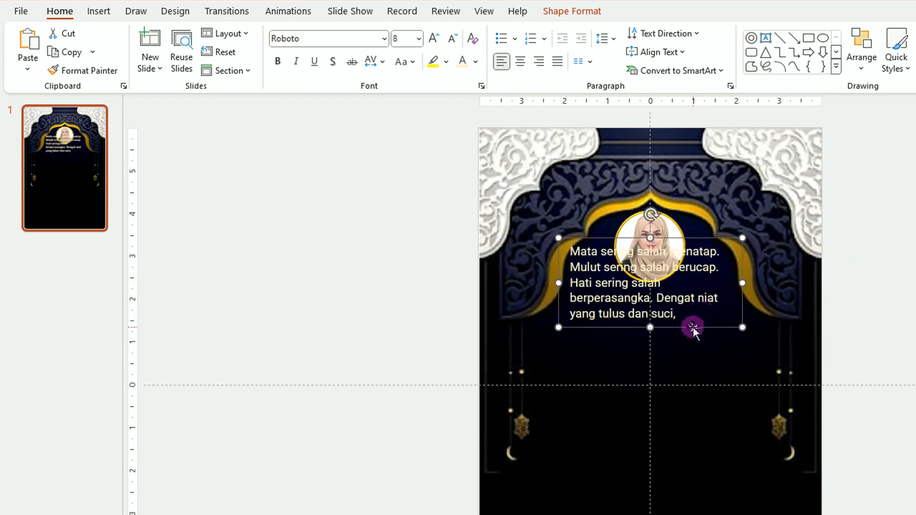
left_click(519, 63)
left_click_drag(709, 328, 709, 337)
left_click_drag(557, 319, 551, 318)
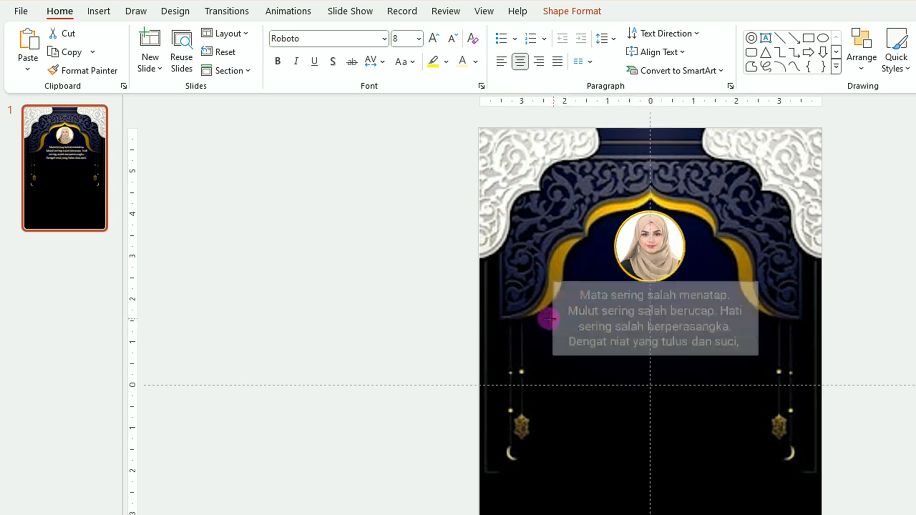
- Break the greeting's lines after "menatap." and "berucap.", and centre the text box on the vertical guide
left_click(711, 295)
key("Return")
left_click(718, 311)
key("Return")
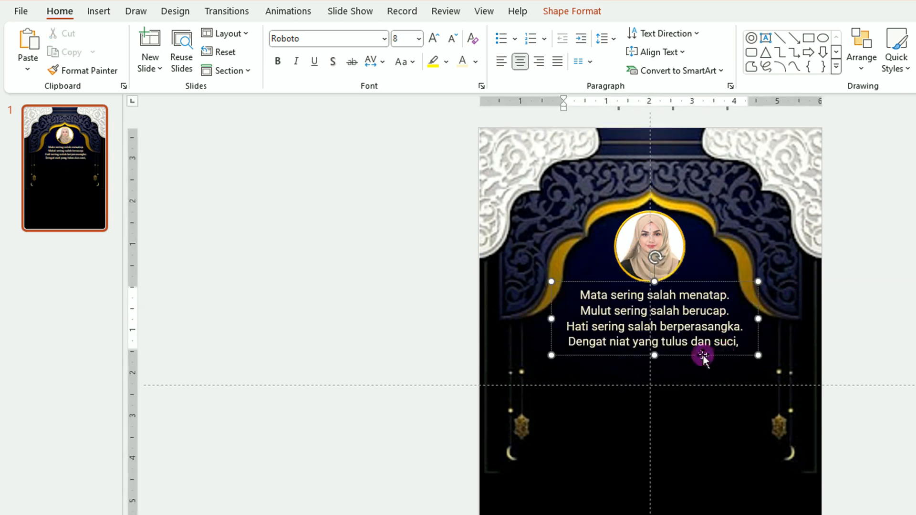
left_click(703, 356)
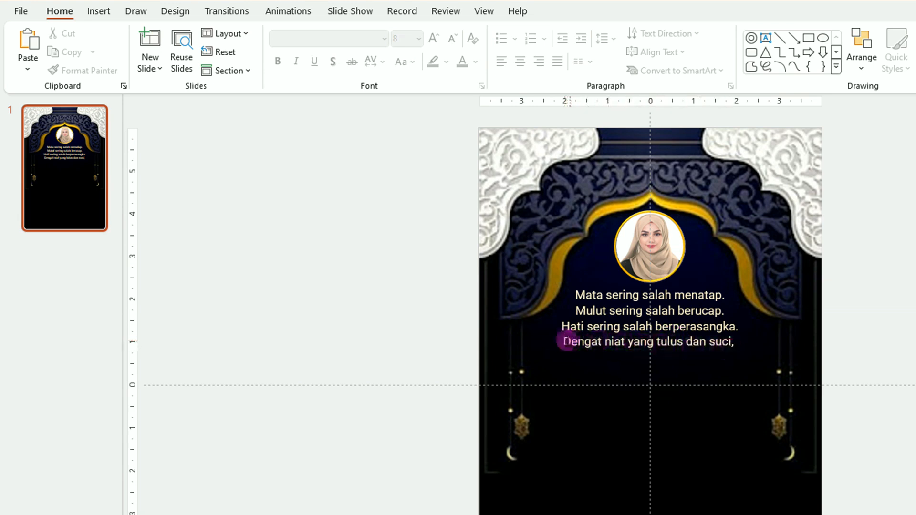
- Cut the line "Dengat niat yang tulus dan suci," from the greeting and paste it as a separate text box
left_click_drag(565, 341, 737, 342)
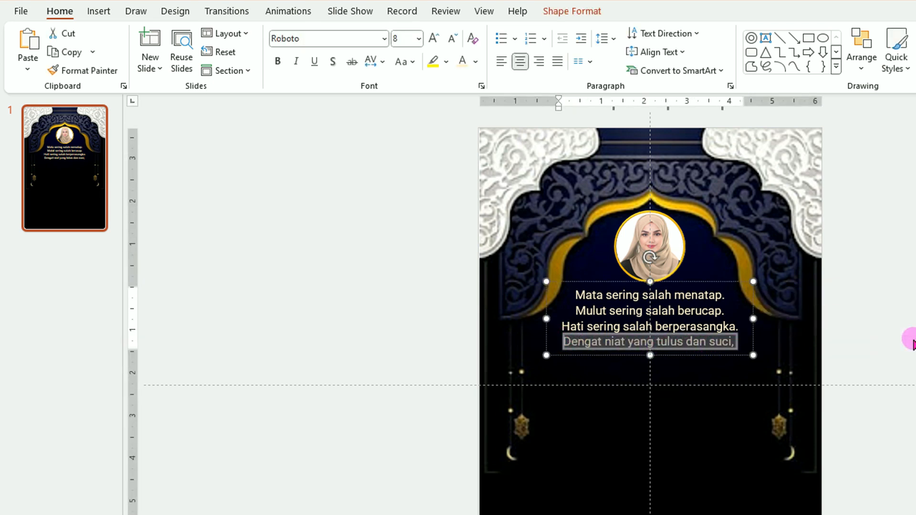
key("Delete")
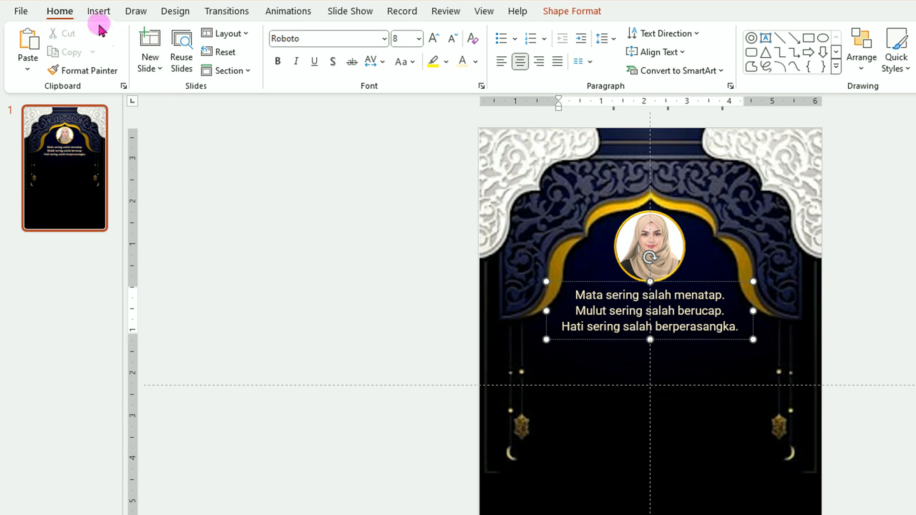
left_click(887, 356)
left_click(710, 328)
left_click(734, 340)
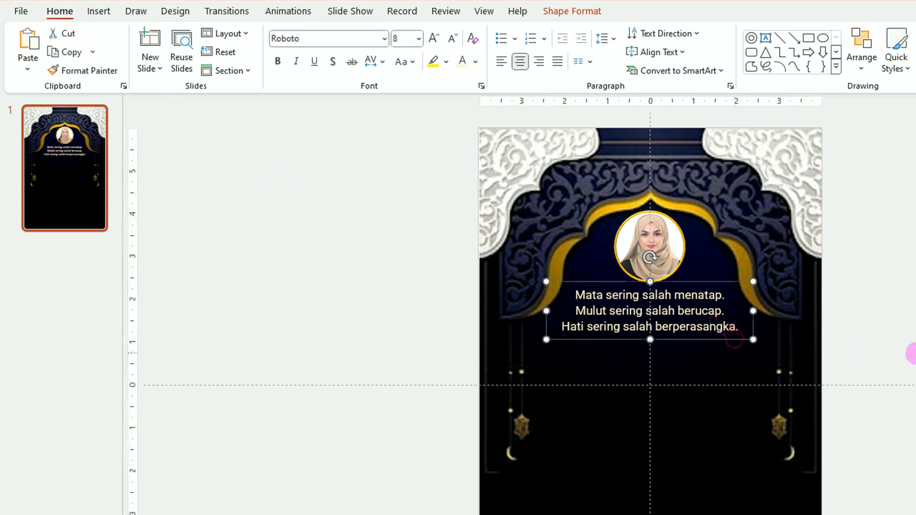
left_click(867, 345)
key("ctrl+v")
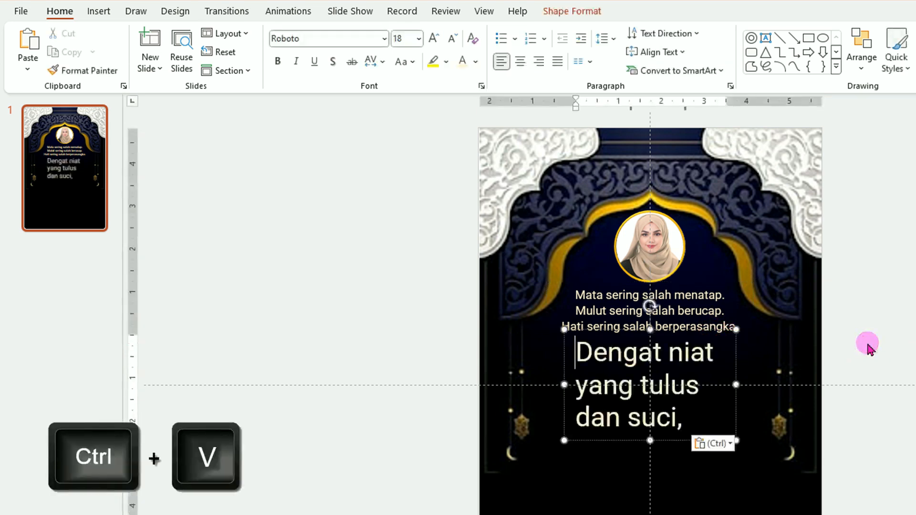
- Format the pasted line "Dengat niat yang tulus dan suci," at font size 9, centred, in the standard orange colour
left_click(677, 438)
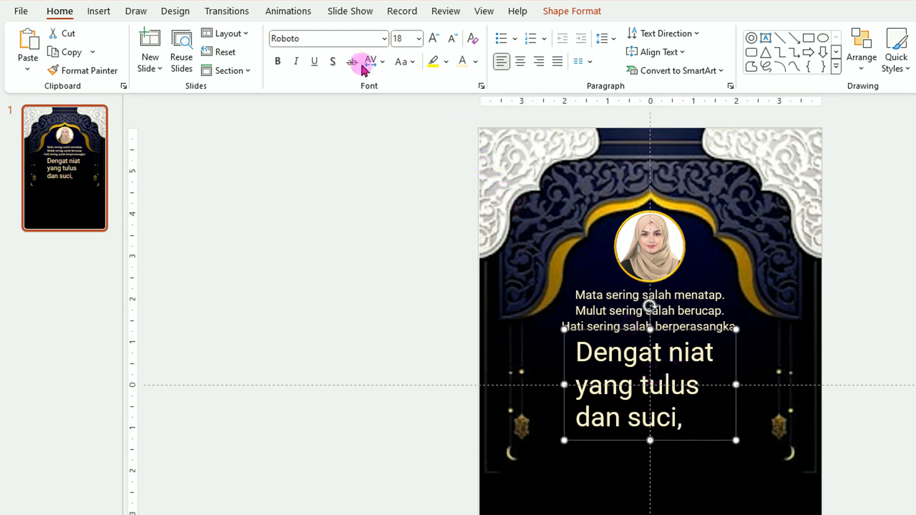
left_click(418, 39)
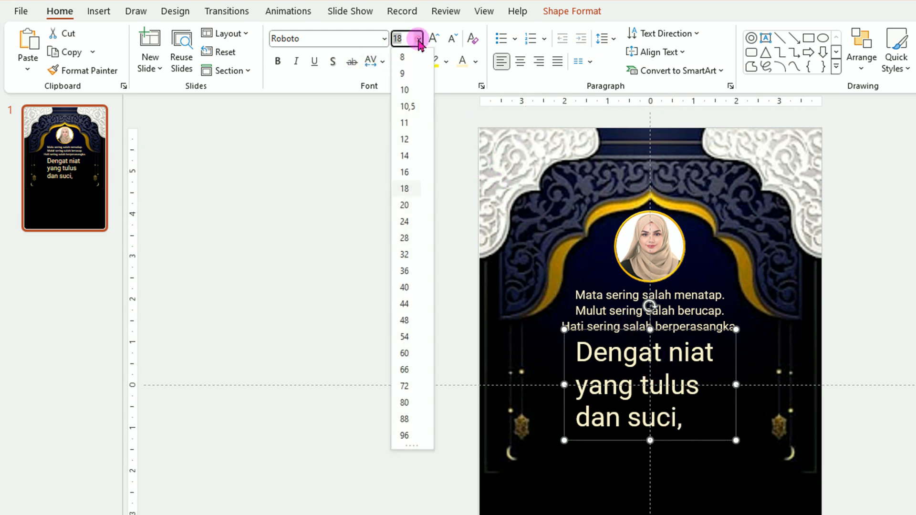
left_click(405, 74)
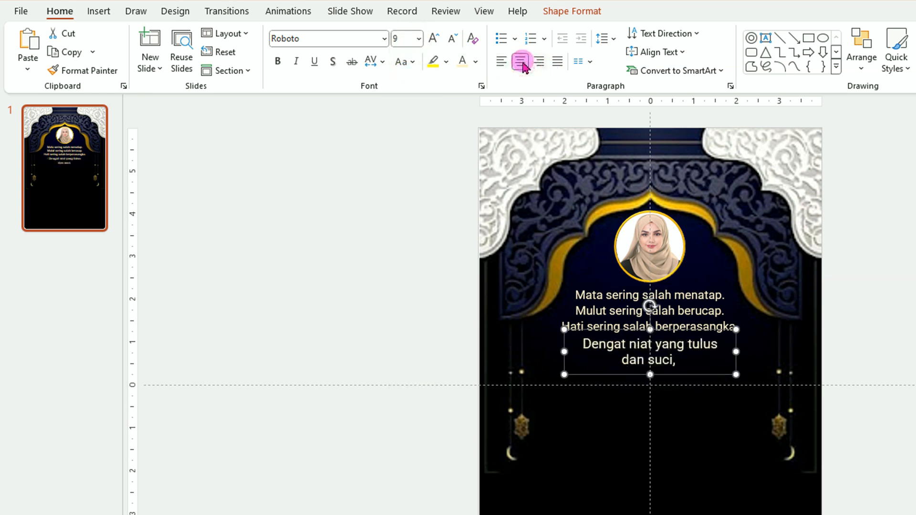
left_click(477, 61)
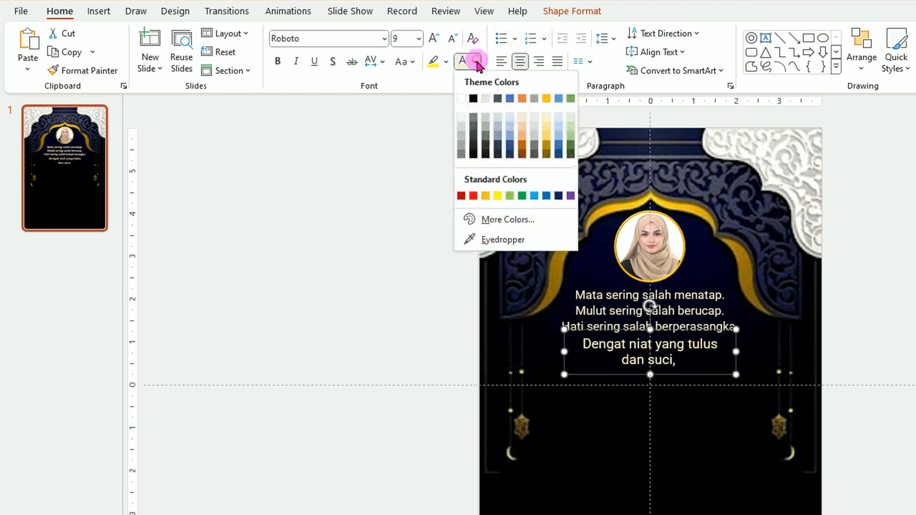
left_click(498, 196)
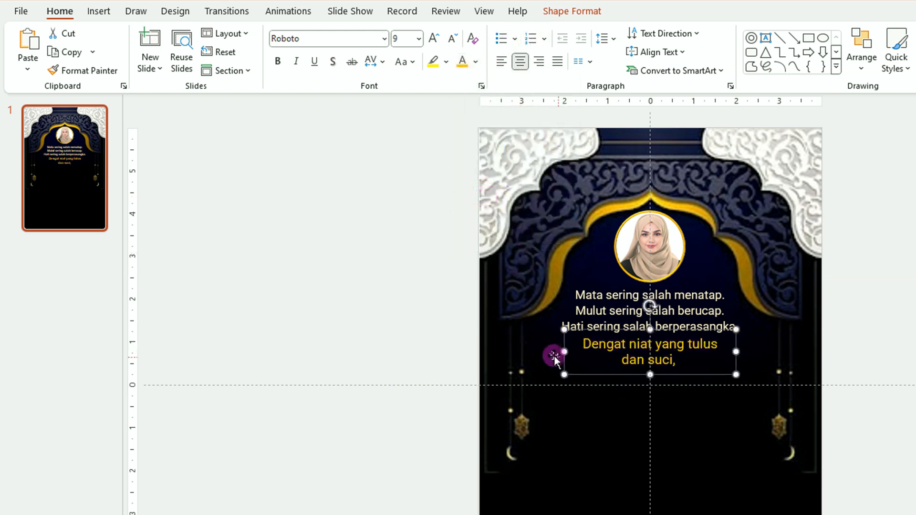
- Widen the orange text box and extend its text to read "Dengat niat yang tulus dan suci, kami Pakar Tutorial mengucapkan"
left_click_drag(564, 352, 507, 352)
left_click_drag(690, 360, 717, 367)
left_click(748, 351)
key("BackSpace")
key("BackSpace")
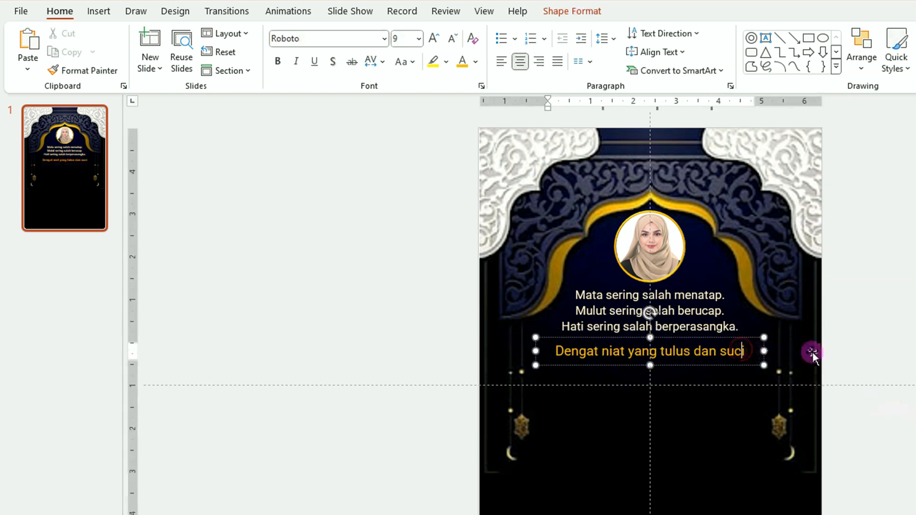
type(", KAM")
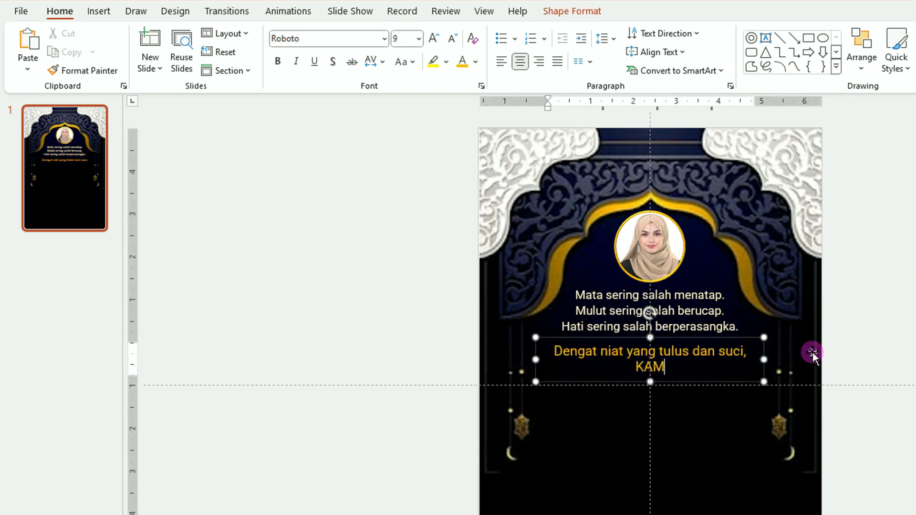
type("I Pakar Tutorial mengucapkan")
double_click(590, 366)
type("kami")
- Widen the orange text box on both sides so "kami" fits on the first line, and centre it on the vertical guide
left_click_drag(763, 368, 783, 367)
left_click_drag(536, 359, 521, 359)
left_click_drag(726, 381, 721, 380)
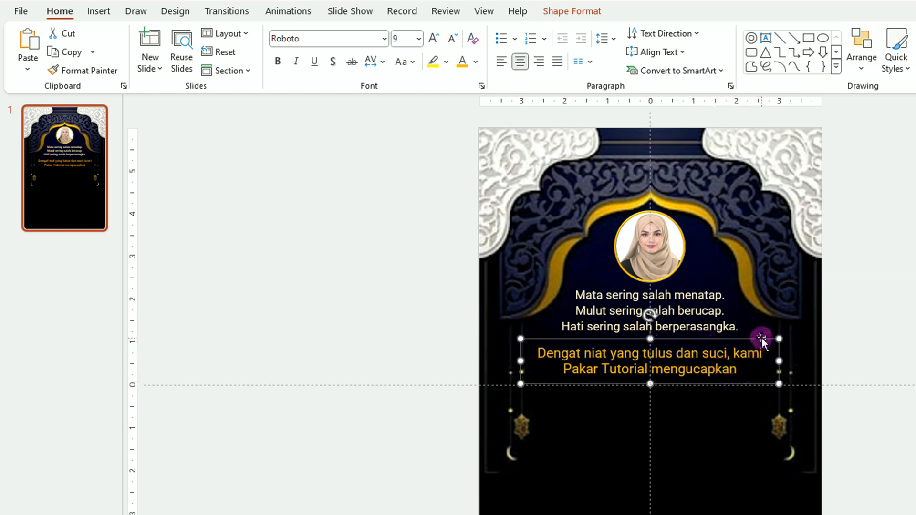
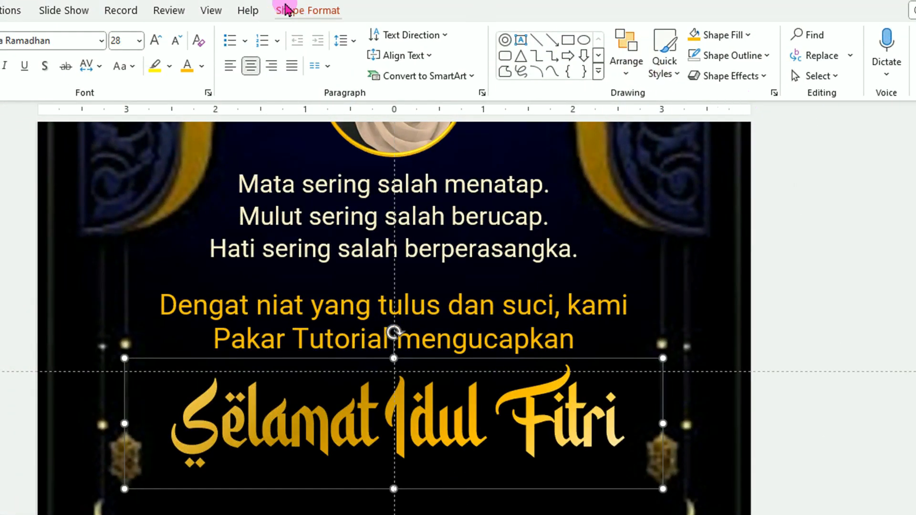
- Apply the Convex bevel text effect to the "Selamat Idul Fitri" heading
left_click(318, 12)
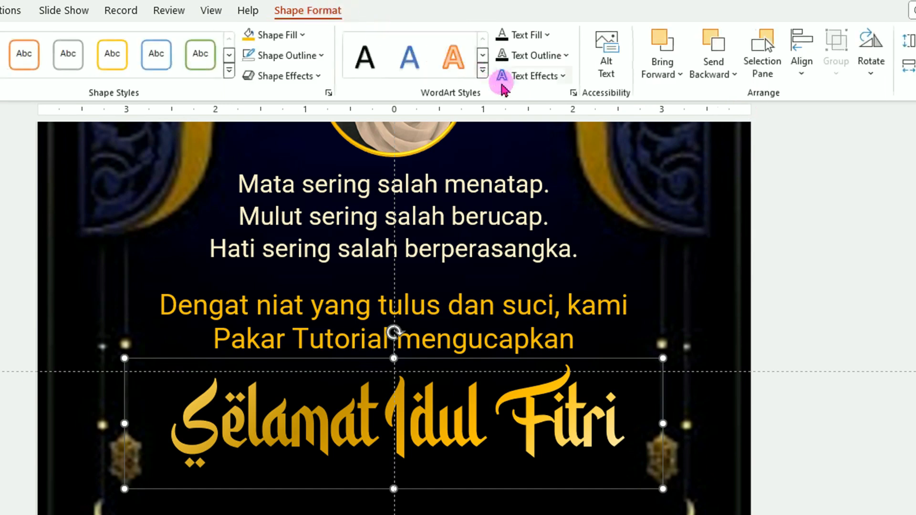
left_click(563, 78)
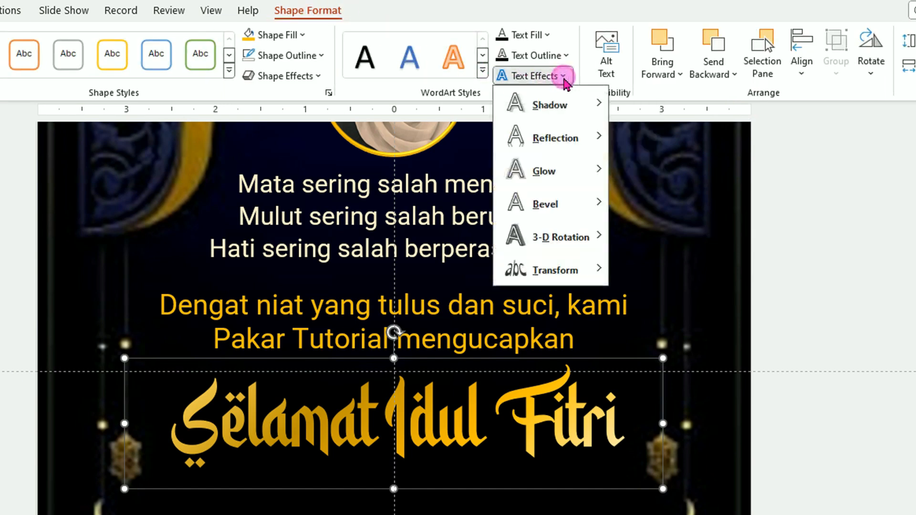
mouse_move(551, 207)
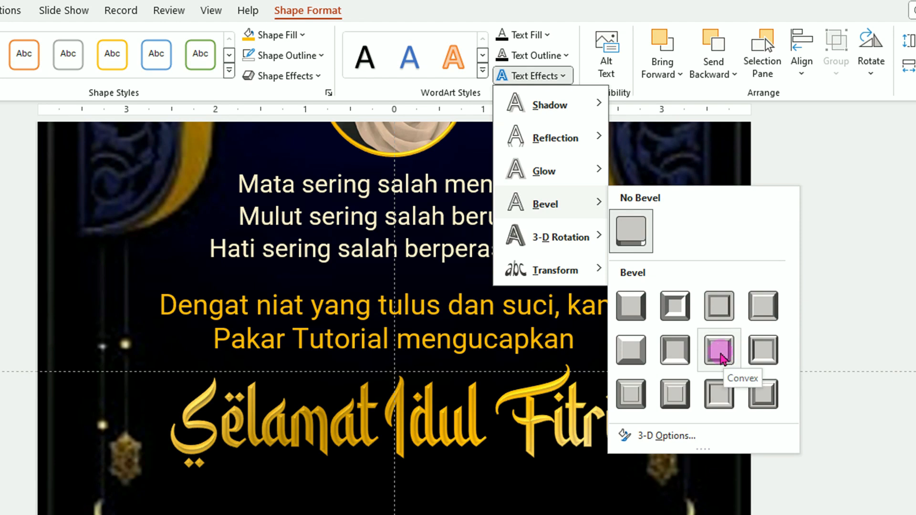
left_click(720, 353)
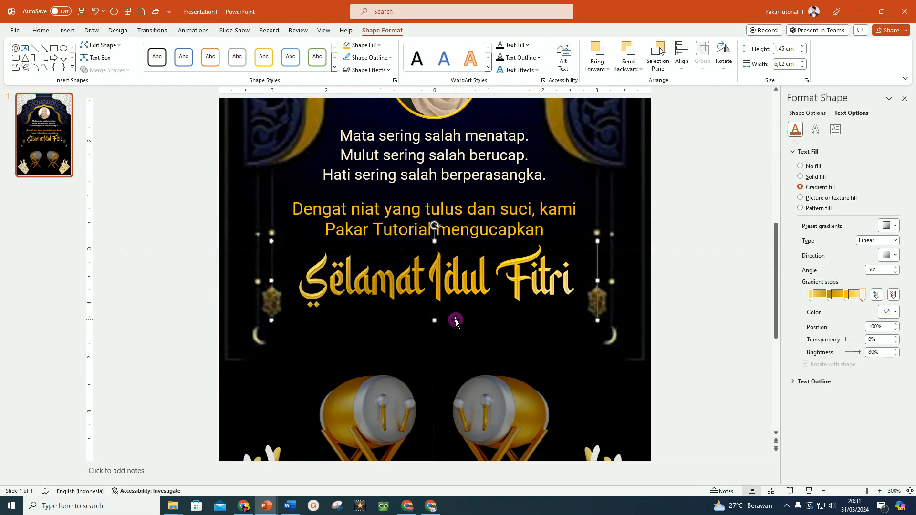
- Duplicate the "Selamat Idul Fitri" text box directly below the original and replace the copy's text with "I Syawal xxxx Hijriah"
key("ctrl+d")
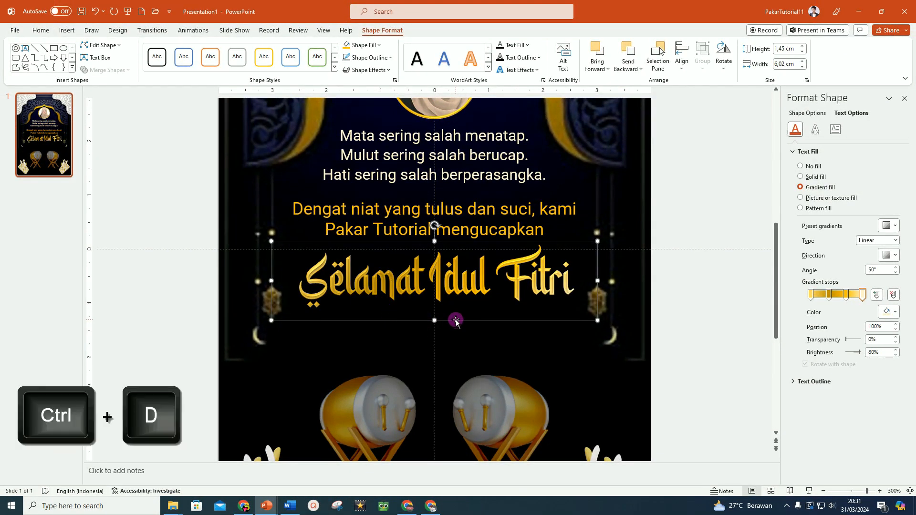
left_click_drag(452, 369, 449, 382)
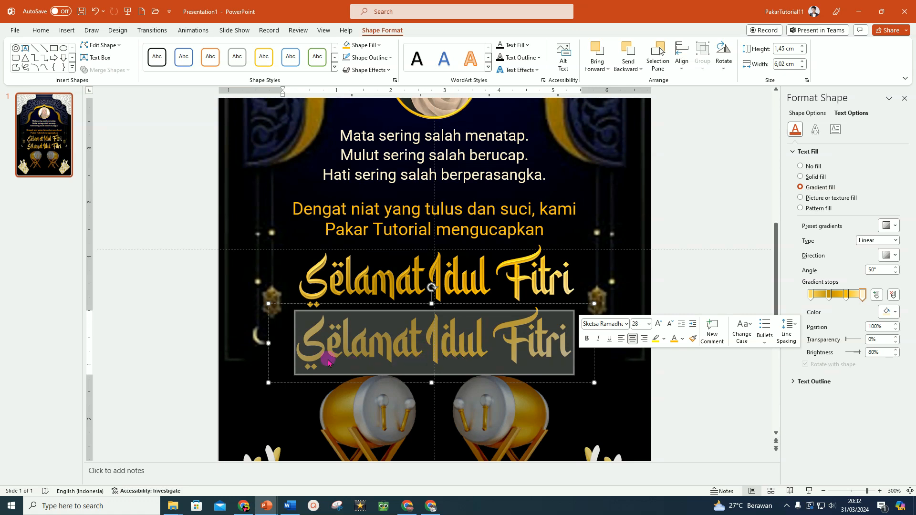
key("Delete")
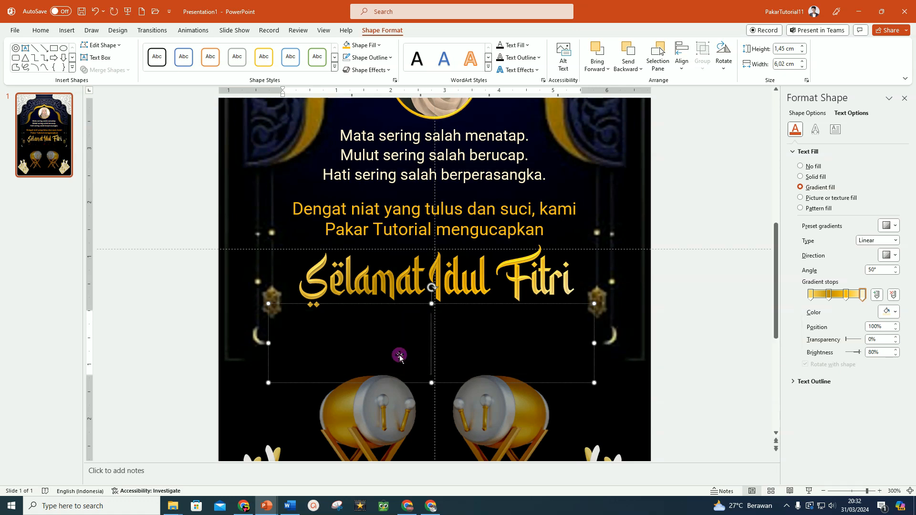
type("I")
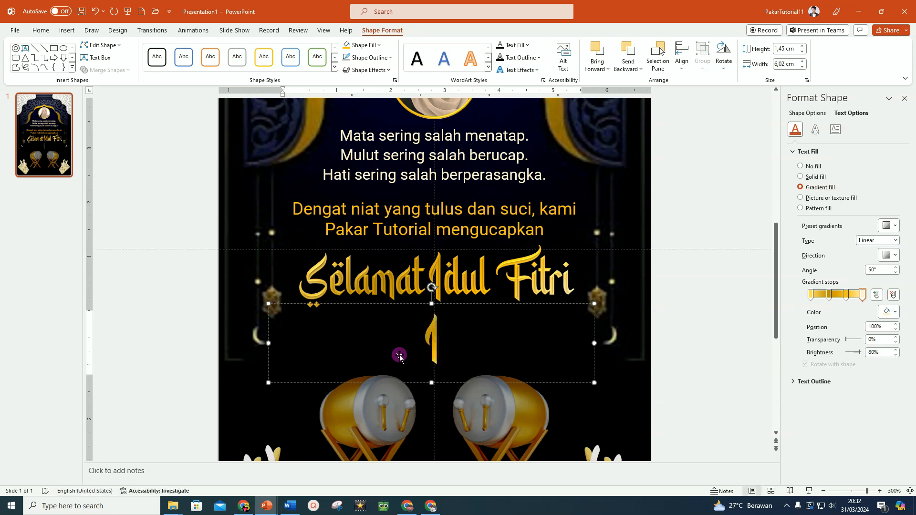
type(" Syawal")
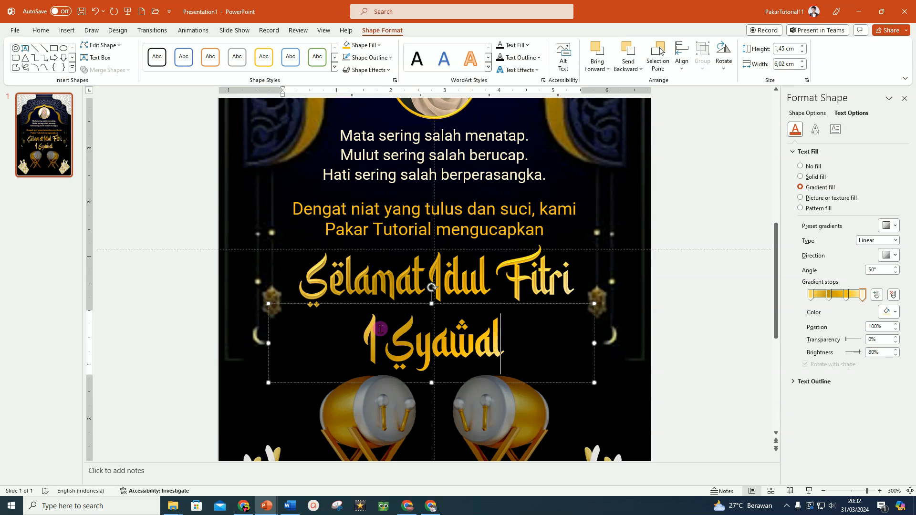
type("xxxx")
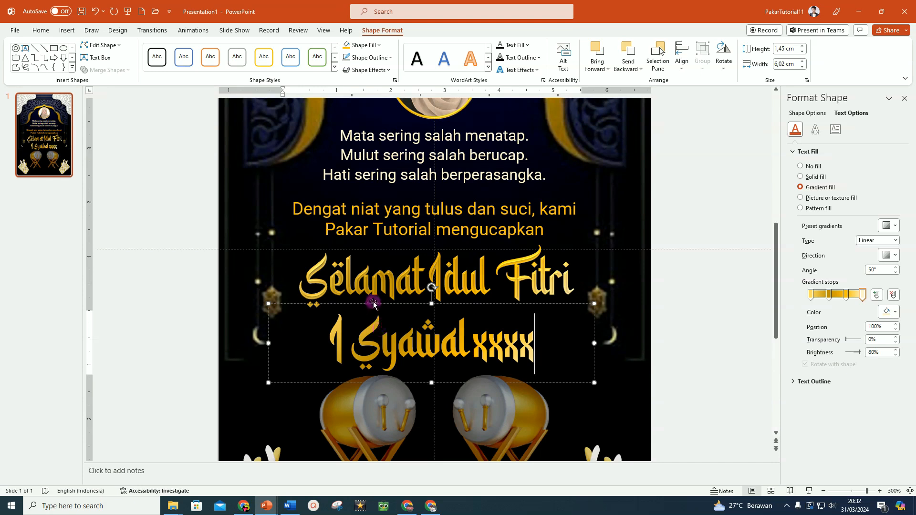
type(" Hijriah")
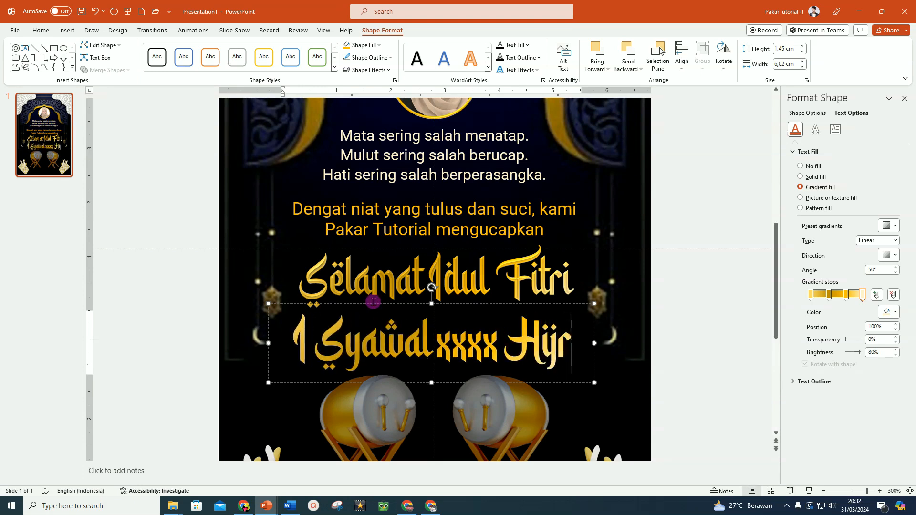
- Reduce the "I Syawal xxxx Hijriah" text to font size 14 and colour it white
left_click(348, 304)
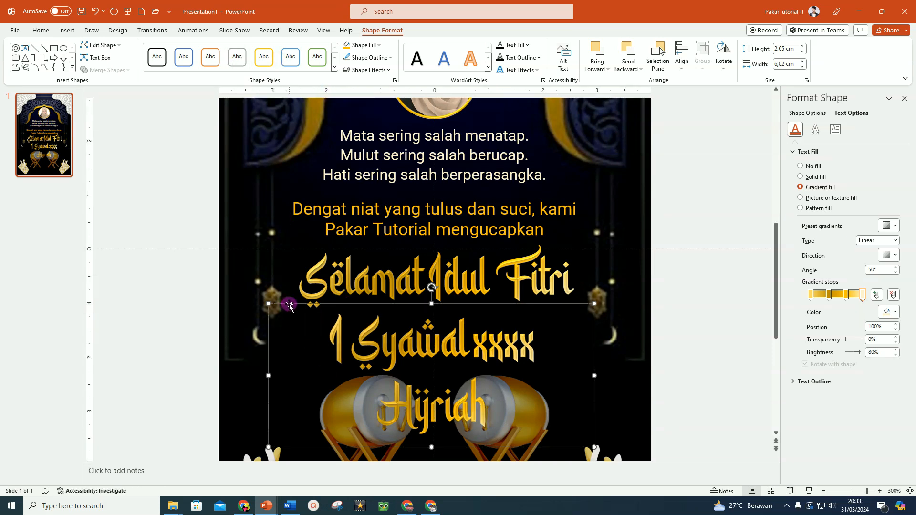
left_click(42, 29)
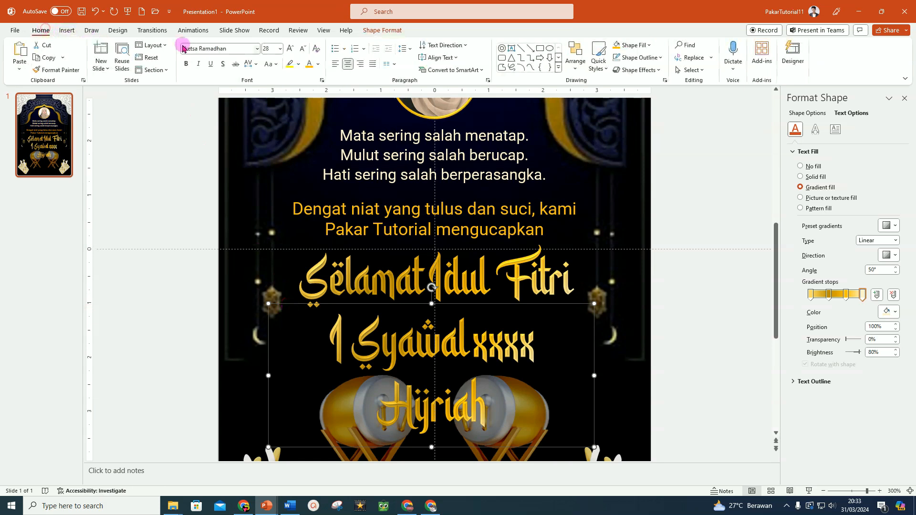
left_click(303, 48)
left_click(303, 49)
left_click(303, 49)
left_click(304, 49)
left_click(303, 49)
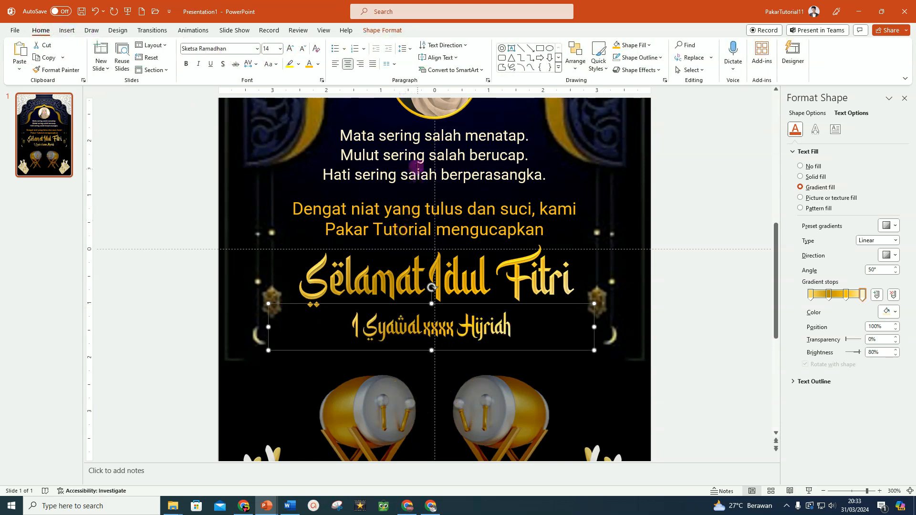
left_click(317, 64)
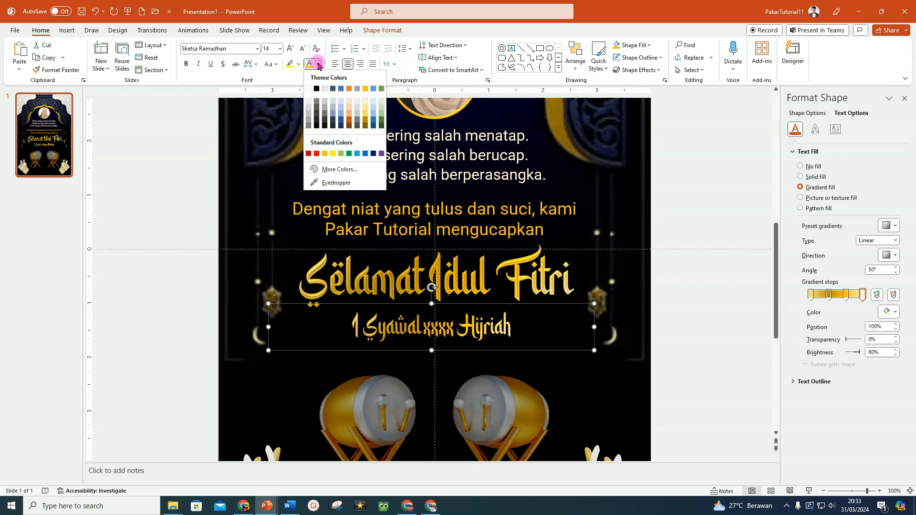
left_click(313, 87)
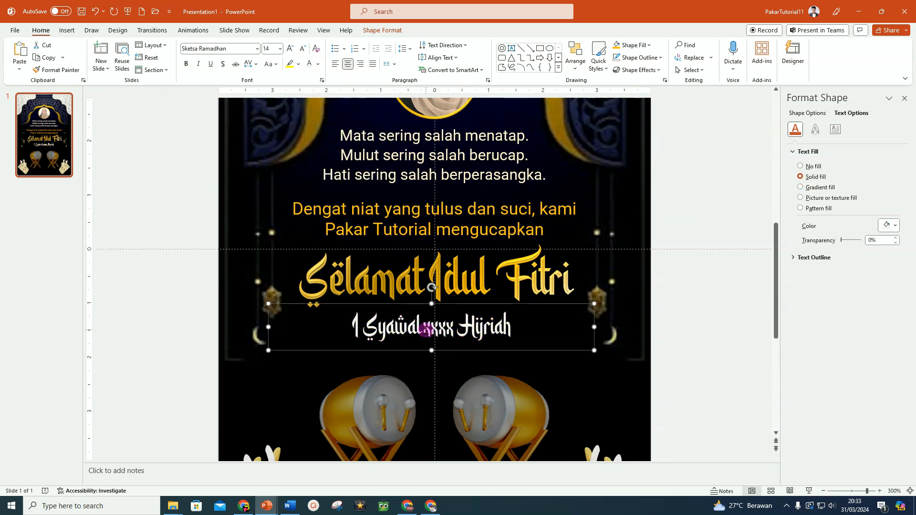
- Set only the "xxxx" placeholder in the date line to the Old English Text MT font
left_click_drag(424, 329, 452, 330)
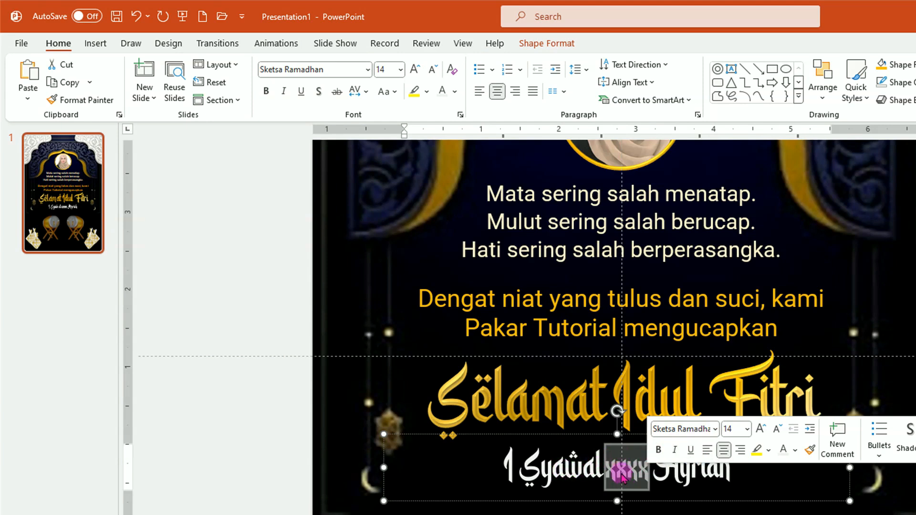
left_click(631, 489)
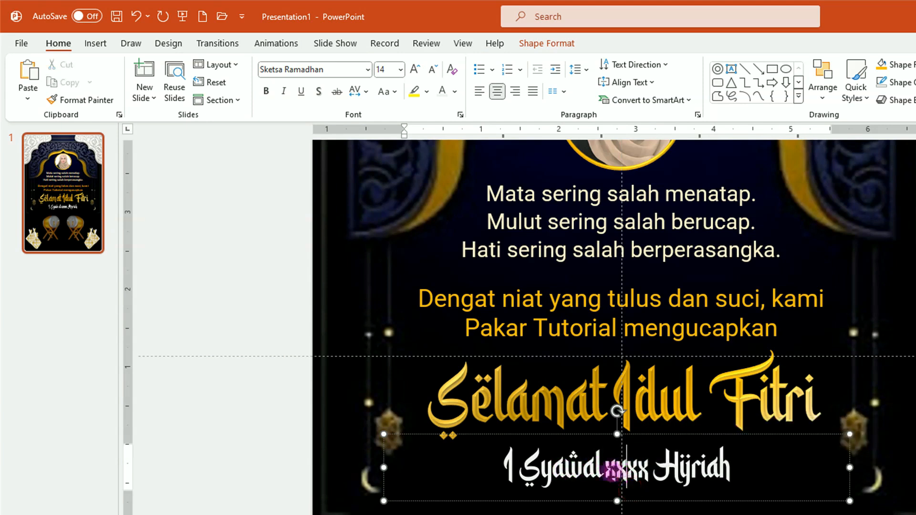
left_click_drag(606, 472, 645, 472)
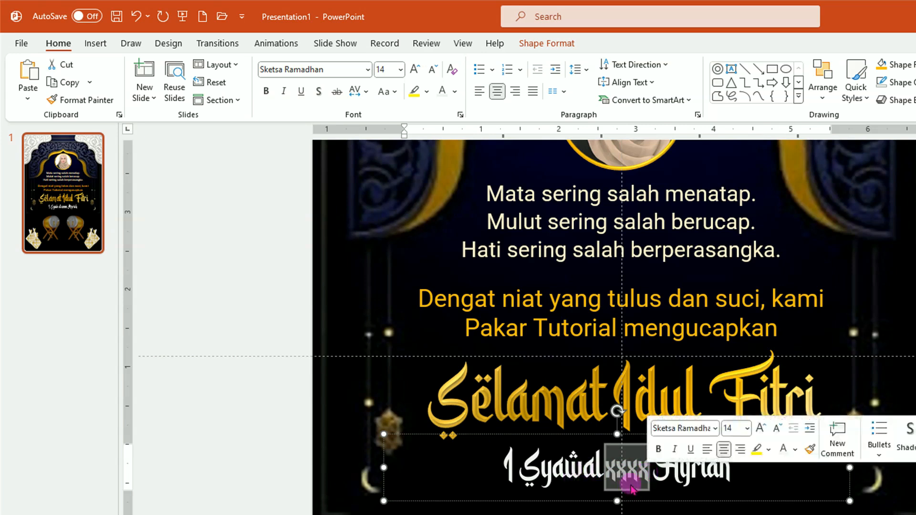
left_click(368, 70)
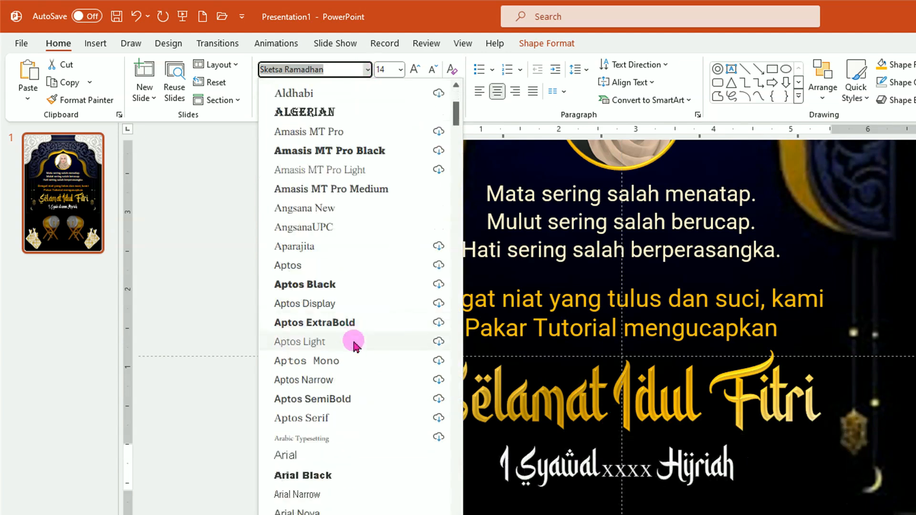
scroll(350, 348, "down", 20)
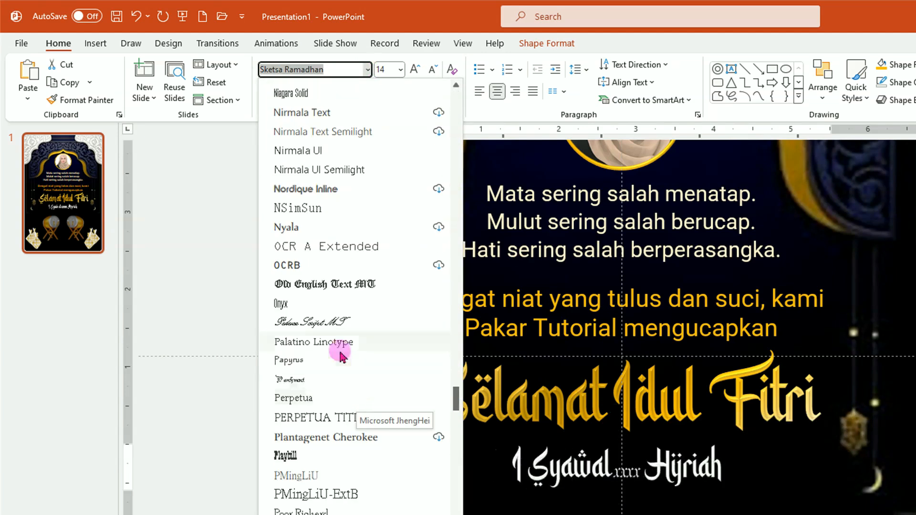
left_click(310, 285)
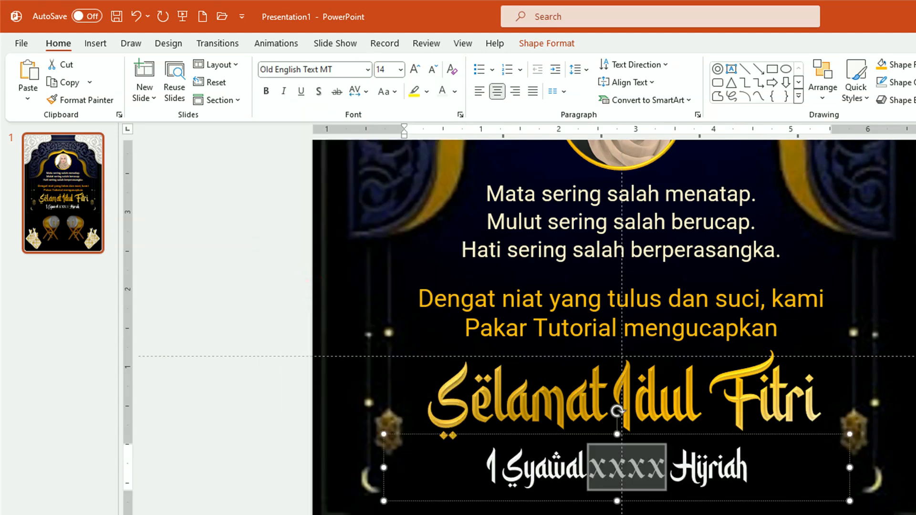
- Replace the "xxxx" placeholder with 1445 and move the date's text box up closer to the "Selamat Idul Fitri" heading
type("1")
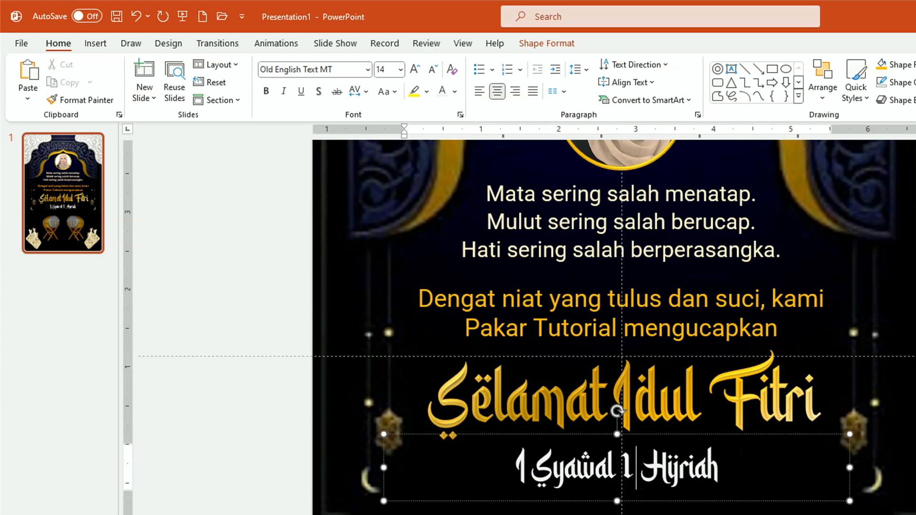
type("44")
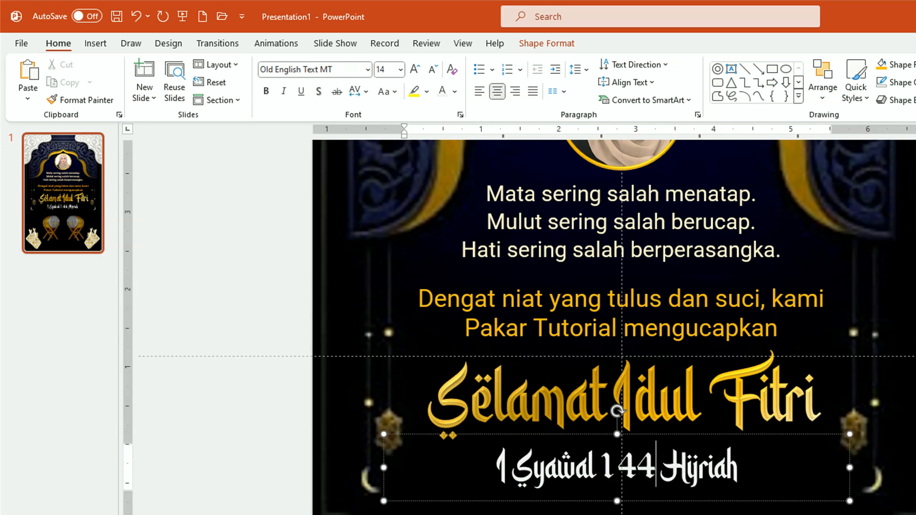
type("5")
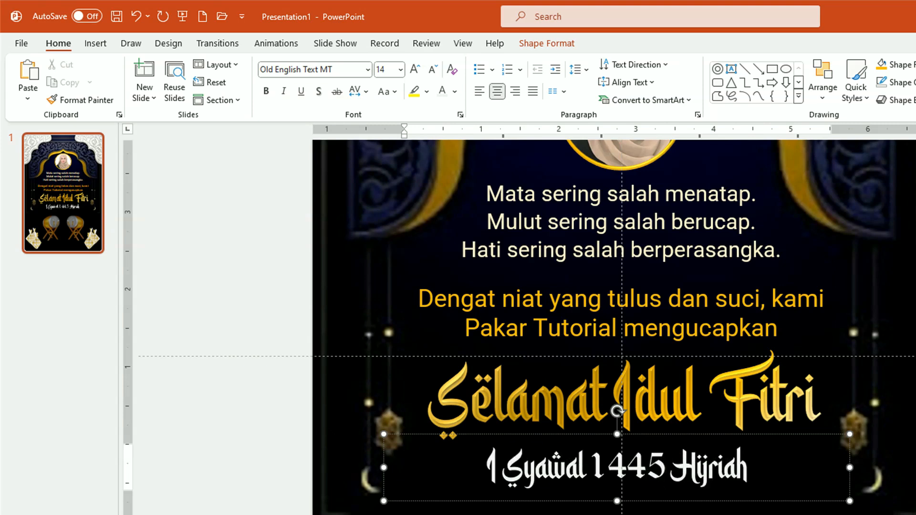
left_click_drag(682, 501, 683, 491)
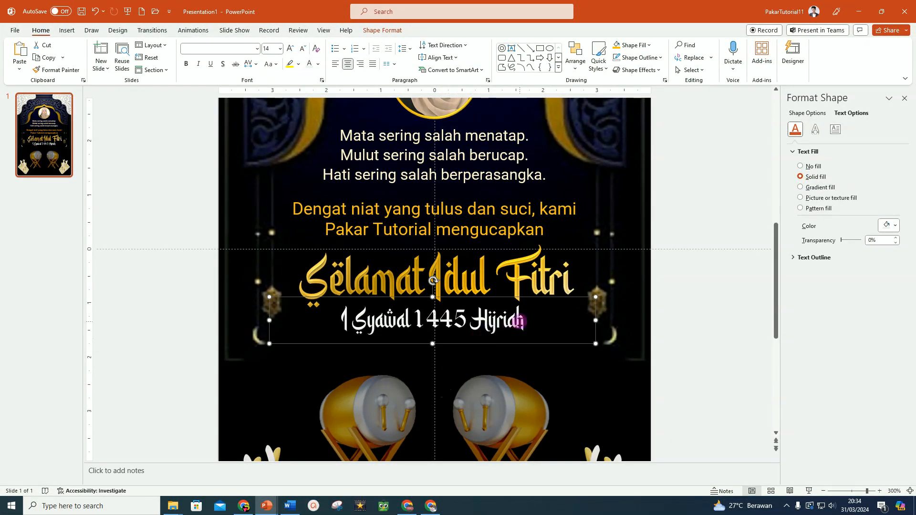
- Duplicate the "Selamat Idul Fitri" text box below the date line and replace the copy's text with "Minal Aidin Wal Faizin"
left_click(480, 274)
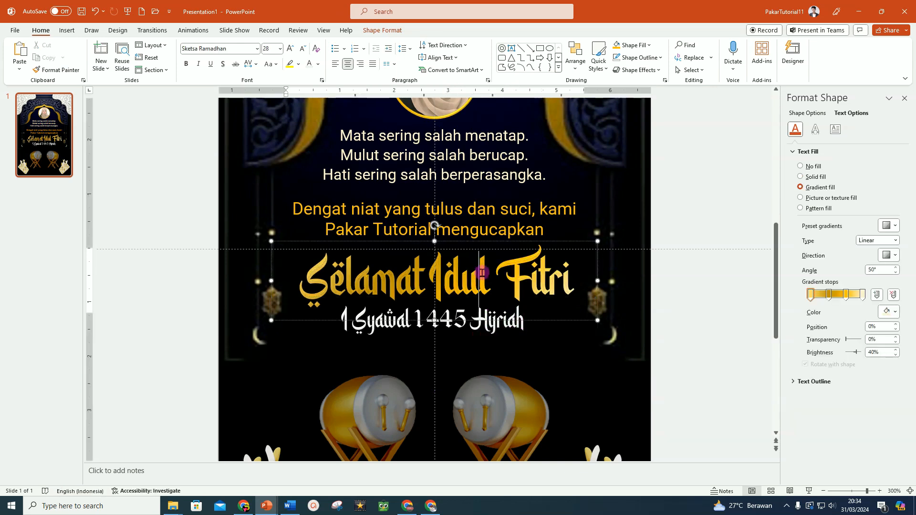
left_click(550, 320)
key("ctrl+d")
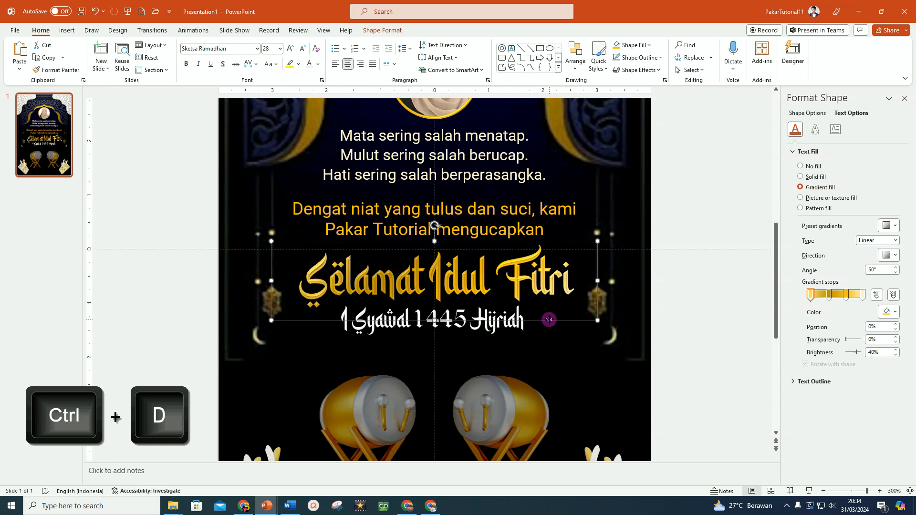
left_click_drag(529, 342, 511, 421)
scroll(587, 355, "down", 5)
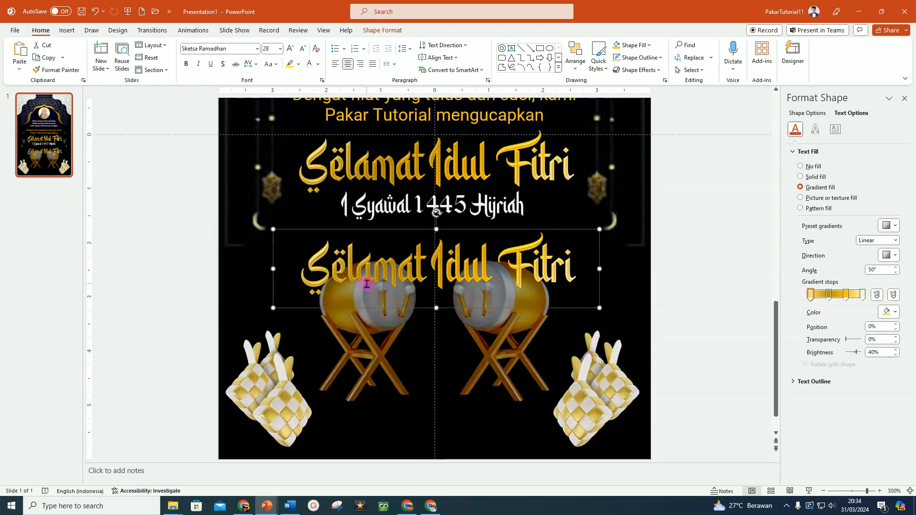
triple_click(366, 284)
type("Minal Aidin Wal Faizin")
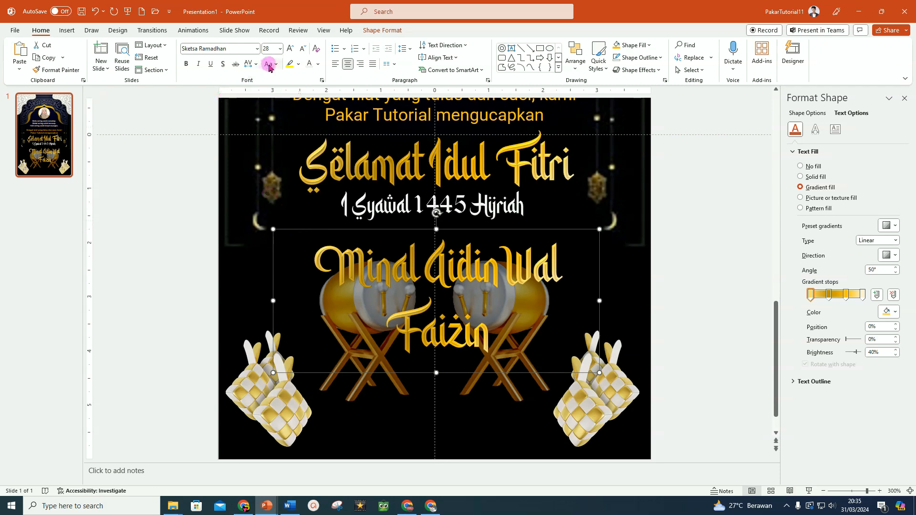
- Reduce the "Minal Aidin Wal Faizin" text to font size 18 and colour it Gold, Accent 4, Lighter 60%
left_click(302, 48)
left_click(302, 48)
left_click(303, 48)
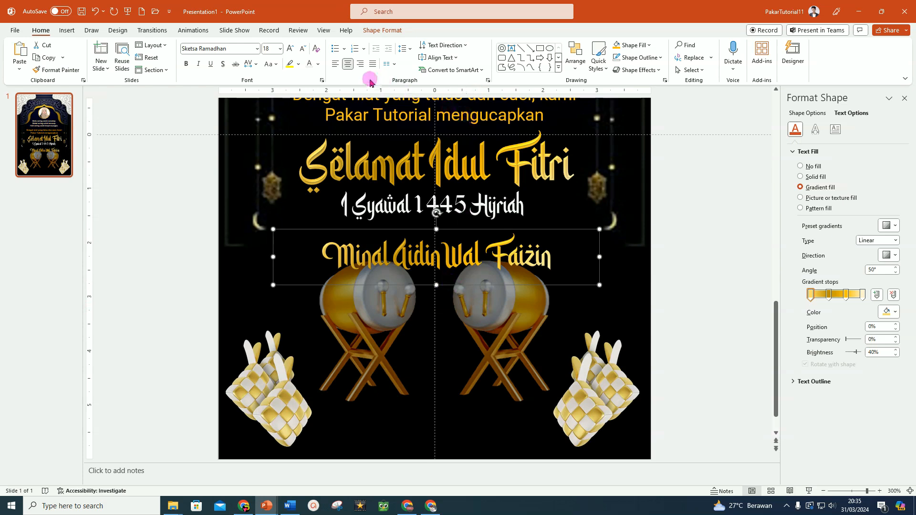
left_click(318, 64)
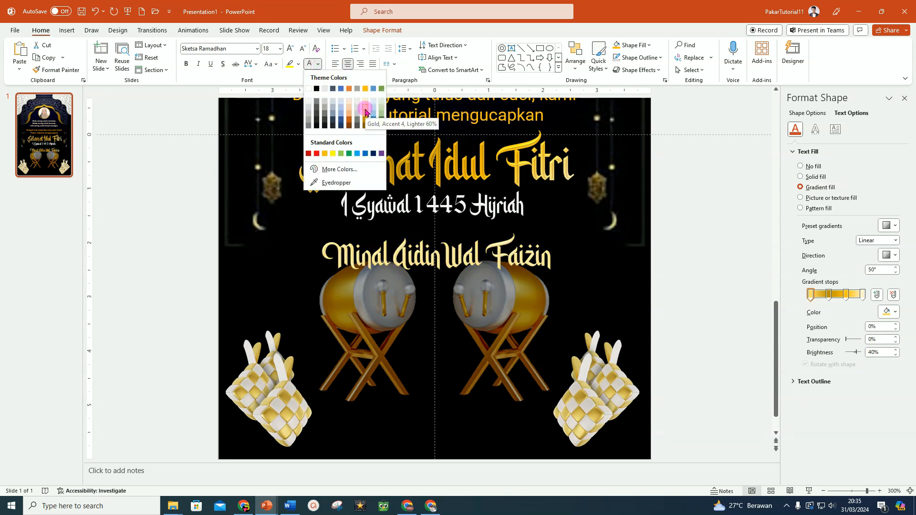
left_click(366, 113)
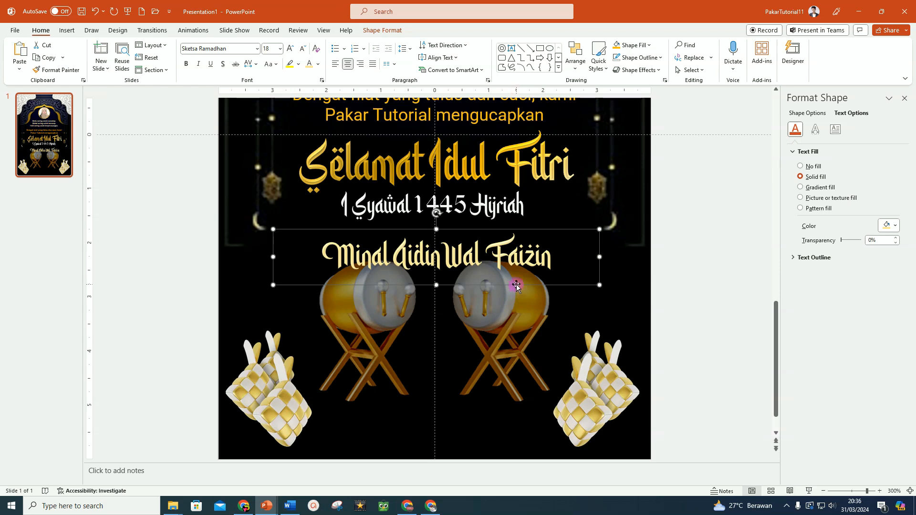
- Duplicate the "Minal Aidin Wal Faizin" text box directly below the original and replace the copy's text with "Mohon Maaf Lahir dan Batin"
key("ctrl+d")
left_click_drag(460, 388, 460, 331)
left_click(568, 303)
type("Mohon Maaf Lahir dan Batin")
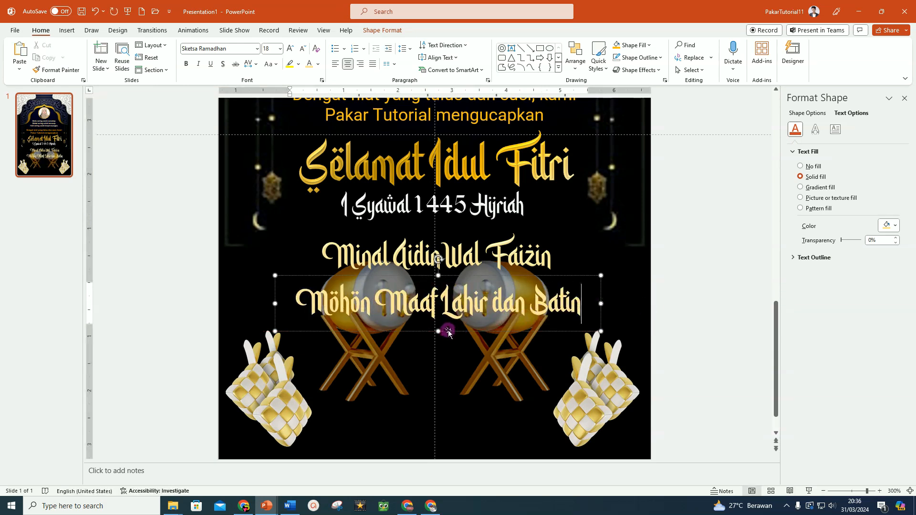
- Move the "Mohon Maaf Lahir dan Batin" and "Minal Aidin Wal Faizin" text boxes slightly down, tightening the gap between the two lines
left_click_drag(448, 332, 448, 337)
left_click(453, 264)
left_click_drag(446, 285, 445, 296)
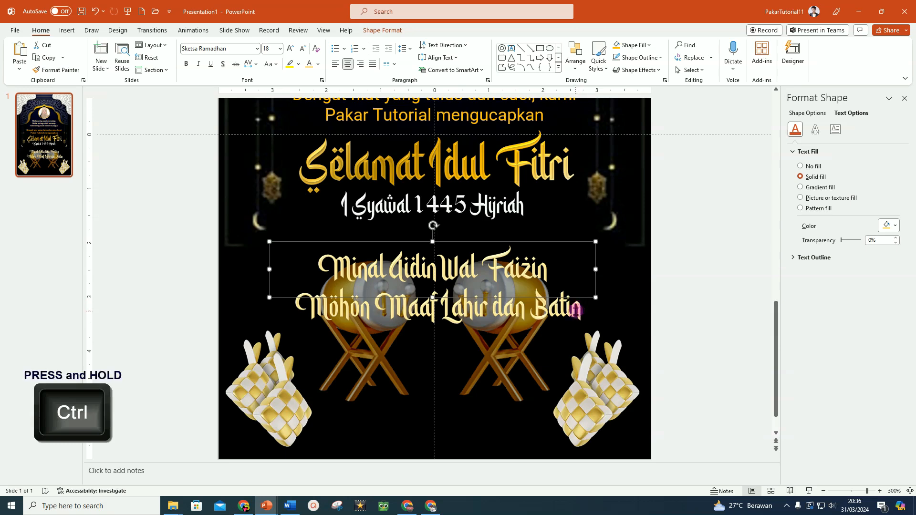
- Apply the outer shadow text effect in the middle of the first preset row to both closing greeting lines together
left_click(565, 313, "ctrl")
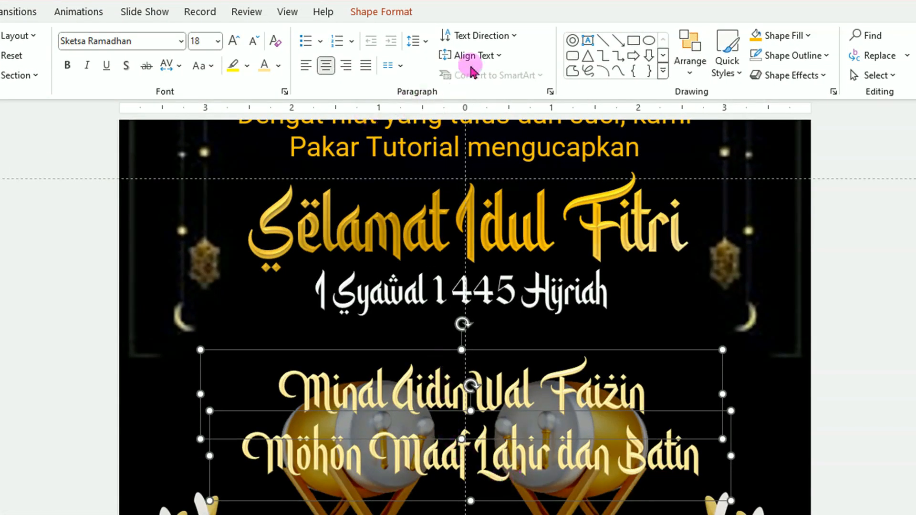
left_click(382, 13)
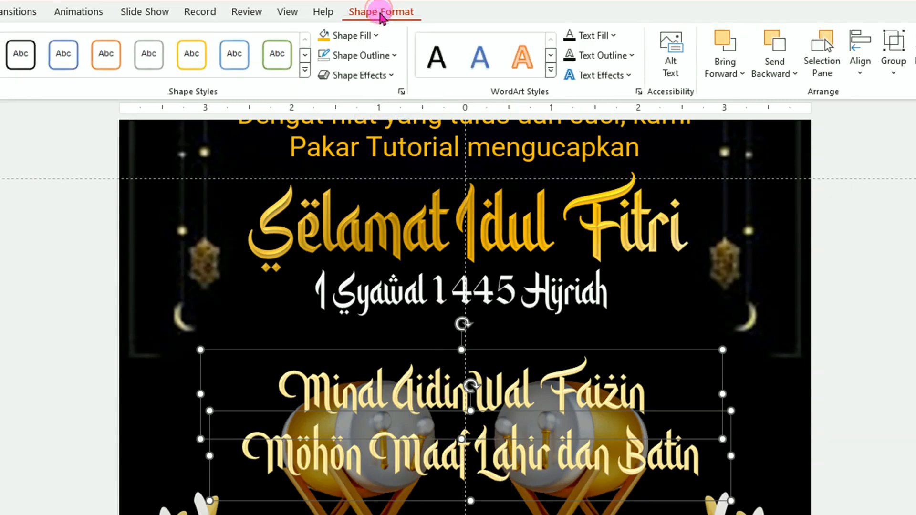
left_click(631, 76)
mouse_move(636, 98)
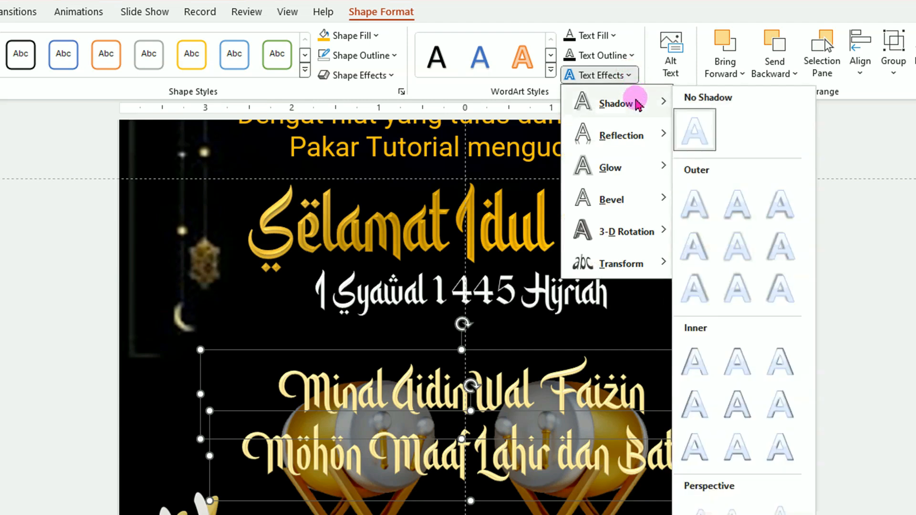
left_click(738, 210)
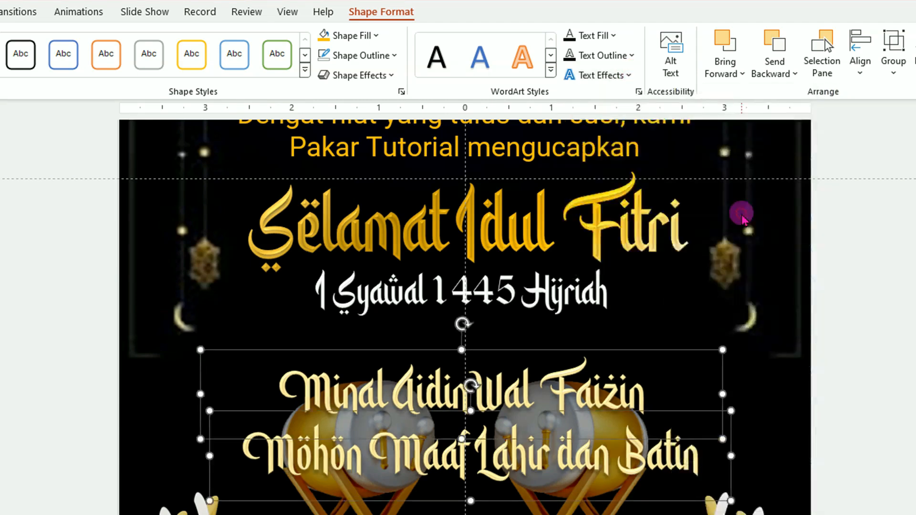
left_click(409, 482)
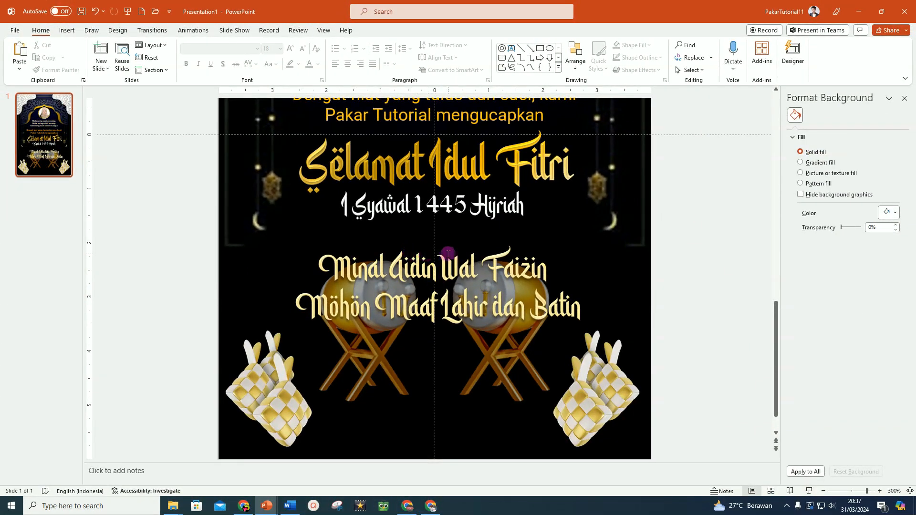
scroll(449, 254, "up", 1)
scroll(605, 290, "down", 5)
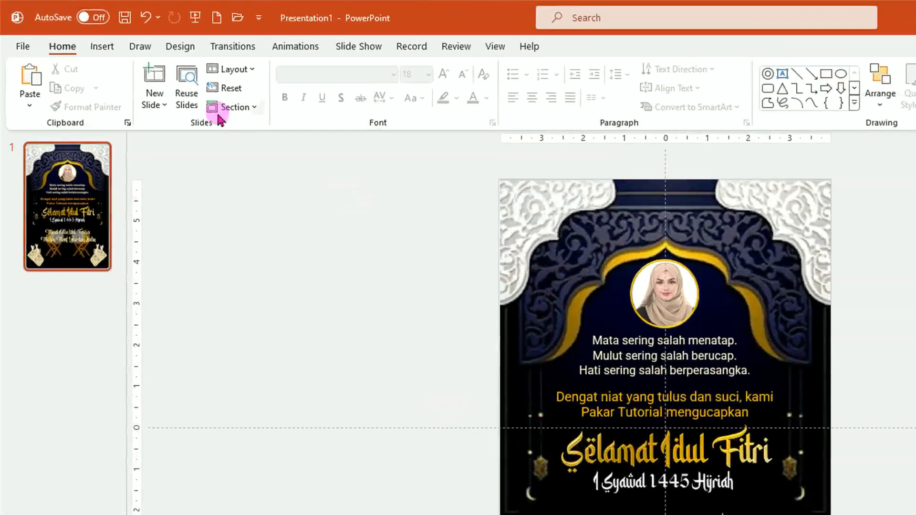
- Start exporting the card by changing its file type to JPEG File Interchange Format
left_click(23, 46)
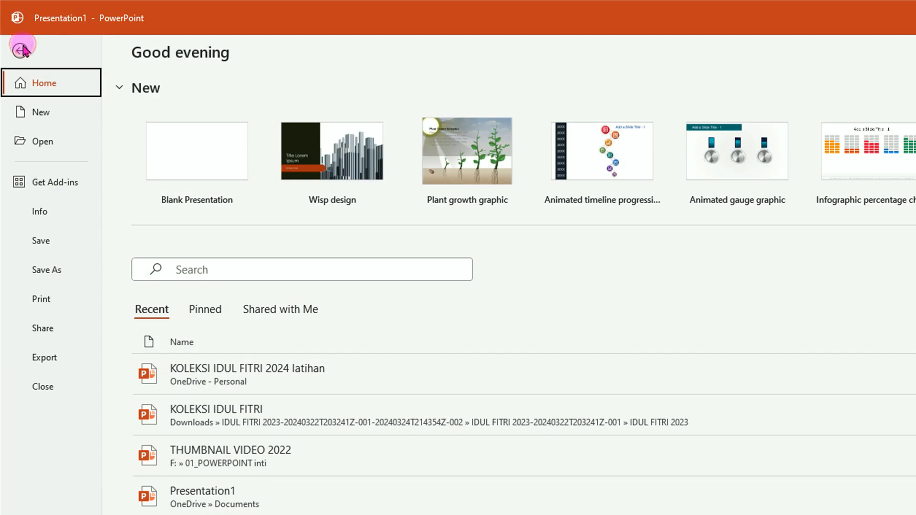
left_click(62, 358)
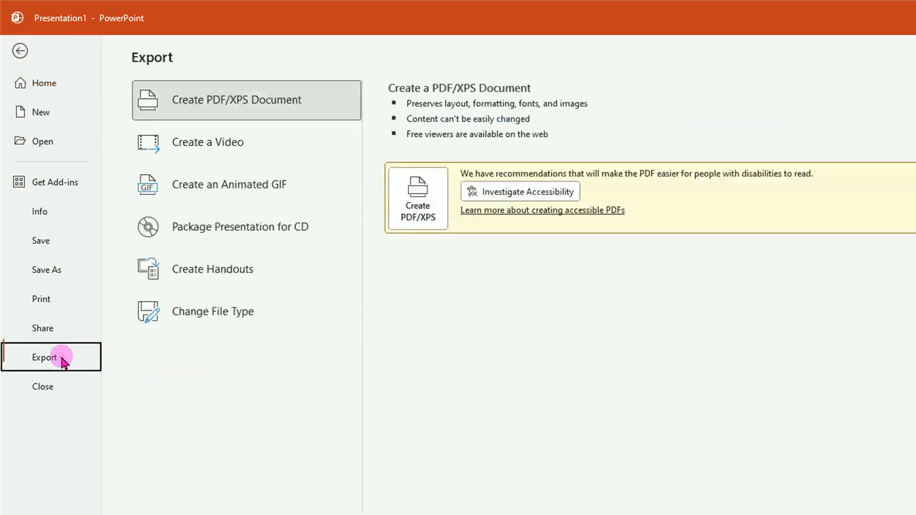
left_click(216, 317)
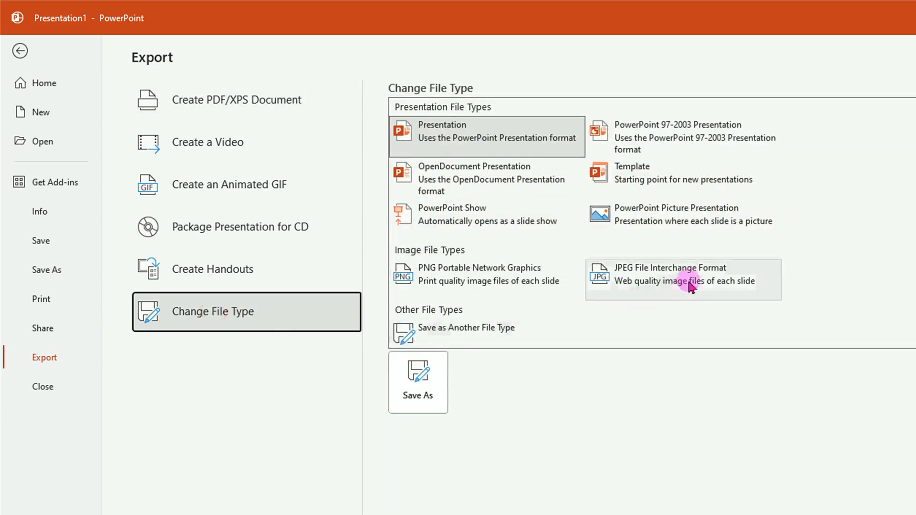
left_click(651, 284)
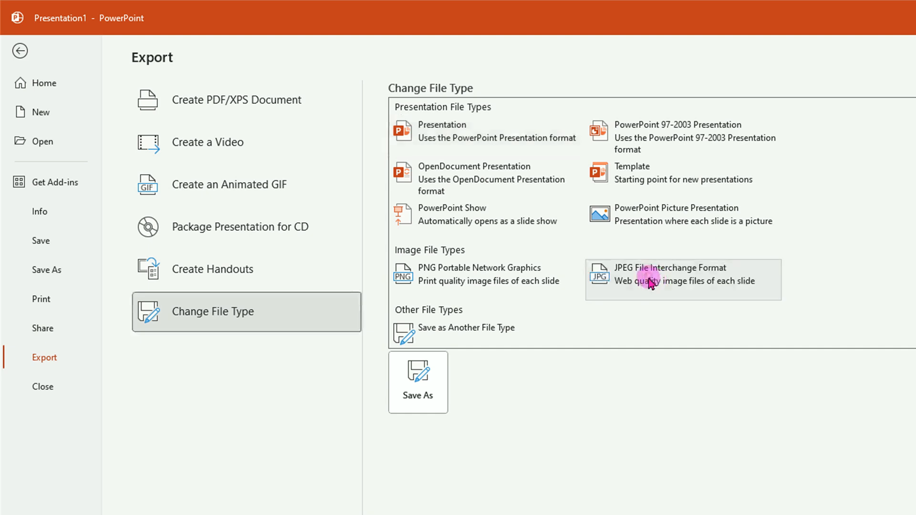
left_click(425, 395)
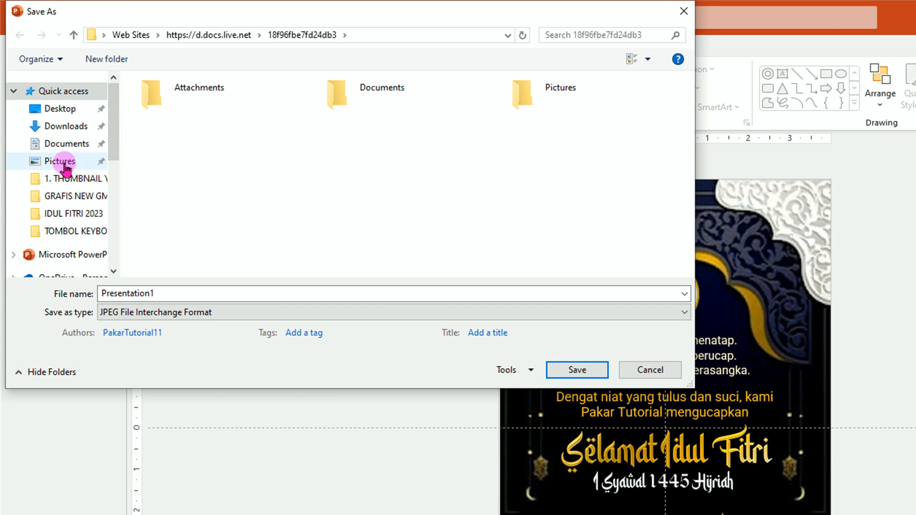
- Save the JPEG in the Pictures folder as "CONTOH UCAPAN IDUL FITRI GAMBAR", exporting only the current slide
left_click(64, 162)
left_click(219, 295)
double_click(213, 295)
type("CONTOH UCAPAN ")
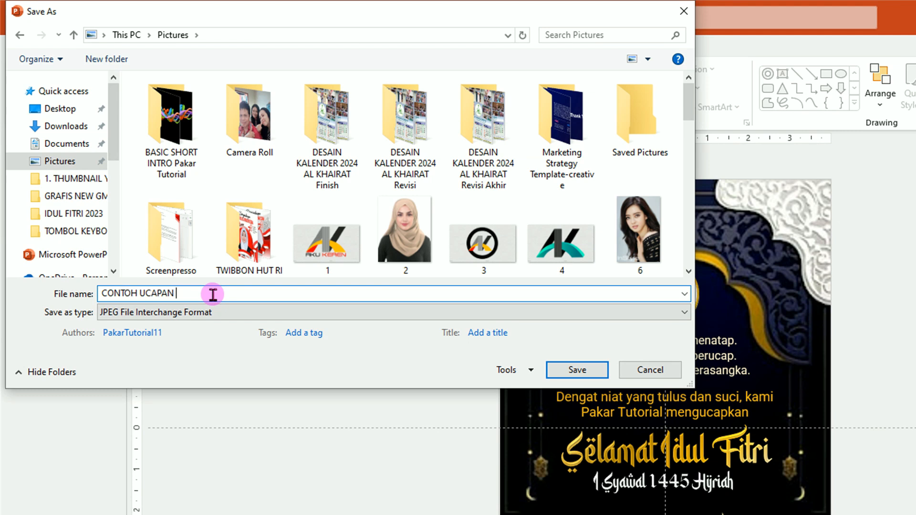
type("IDUL FITRI GAMBAR")
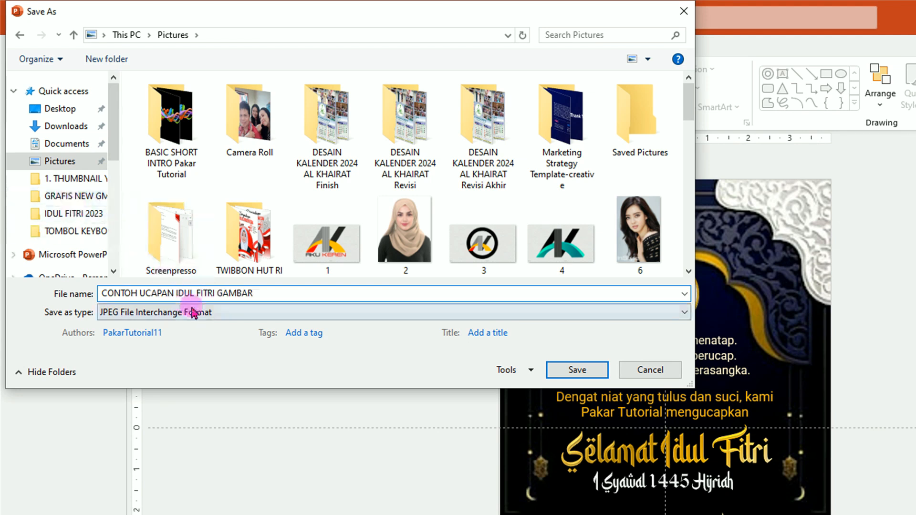
left_click(578, 371)
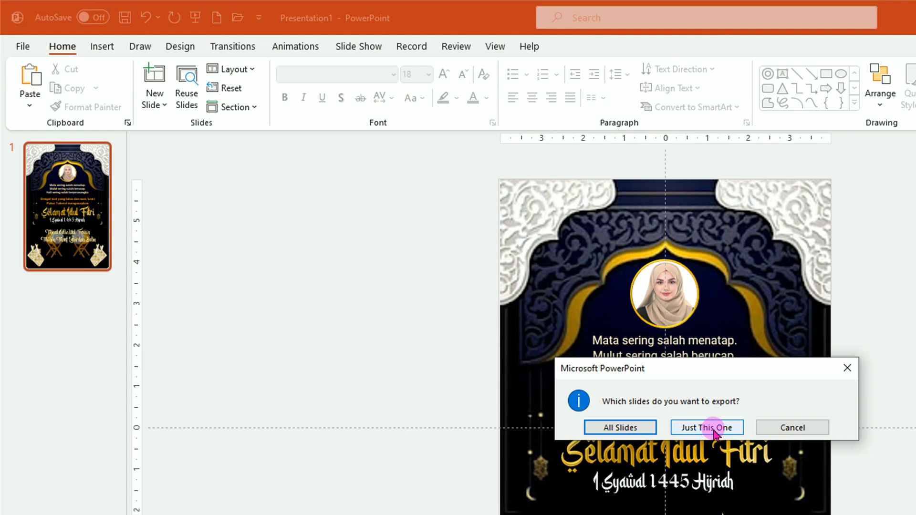
left_click(714, 428)
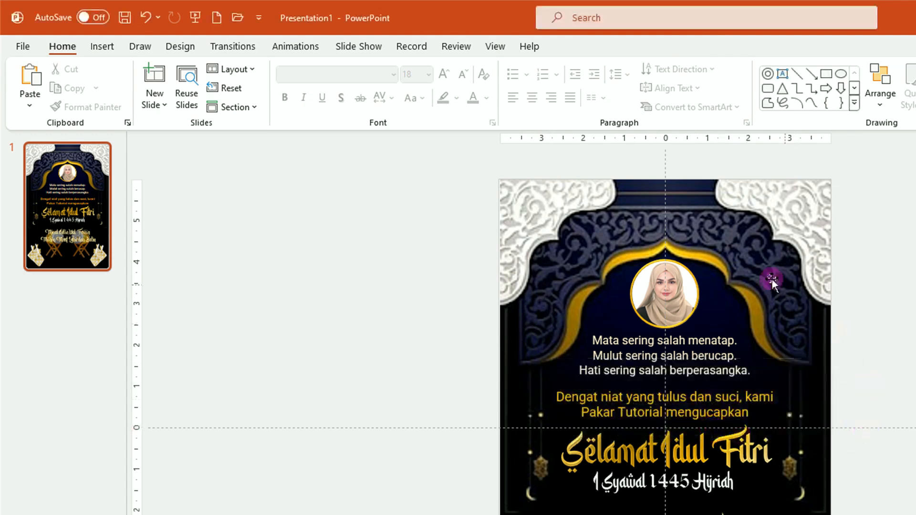
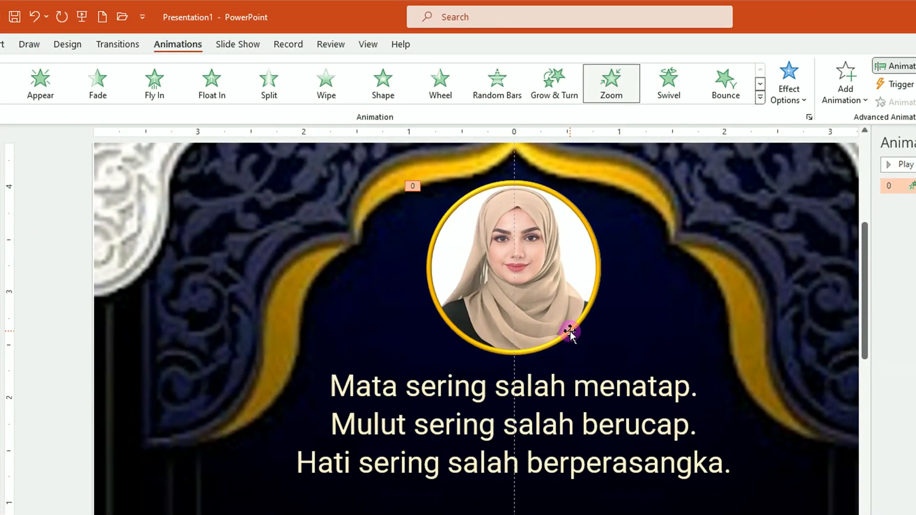
- Apply the Wipe entrance animation to the gold ring around the portrait and set its direction to come from the top
left_click(569, 330)
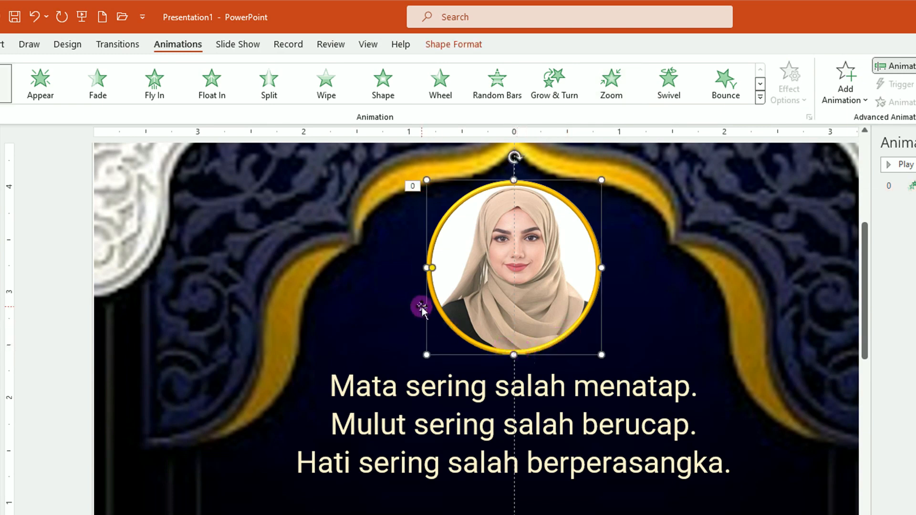
left_click_drag(448, 317, 424, 319)
left_click(33, 16)
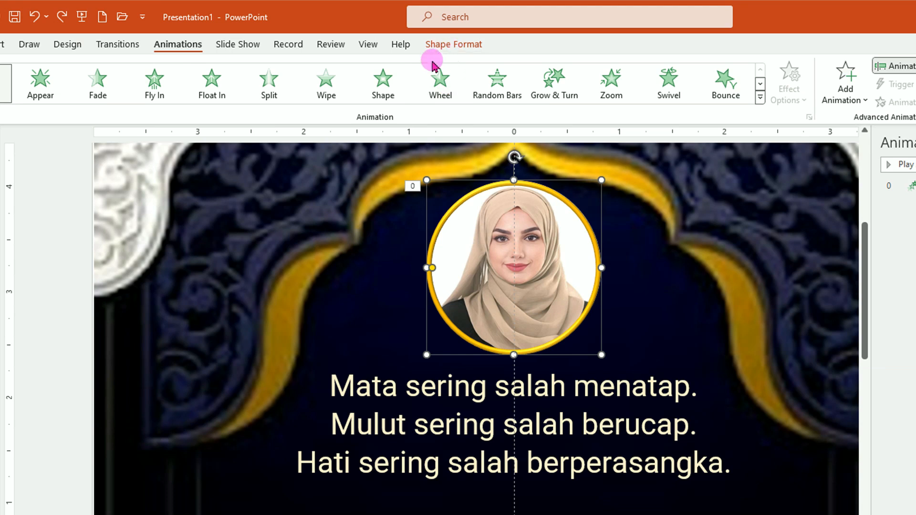
left_click(326, 84)
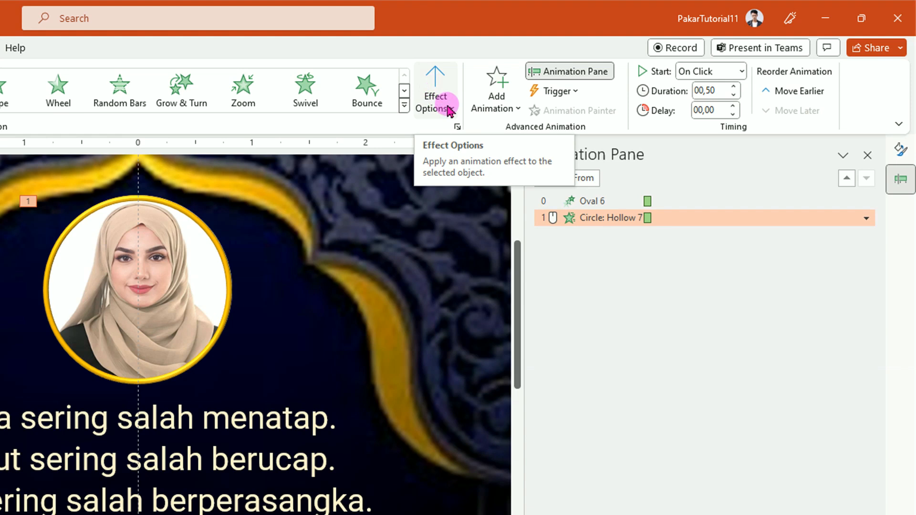
left_click(442, 107)
left_click(470, 266)
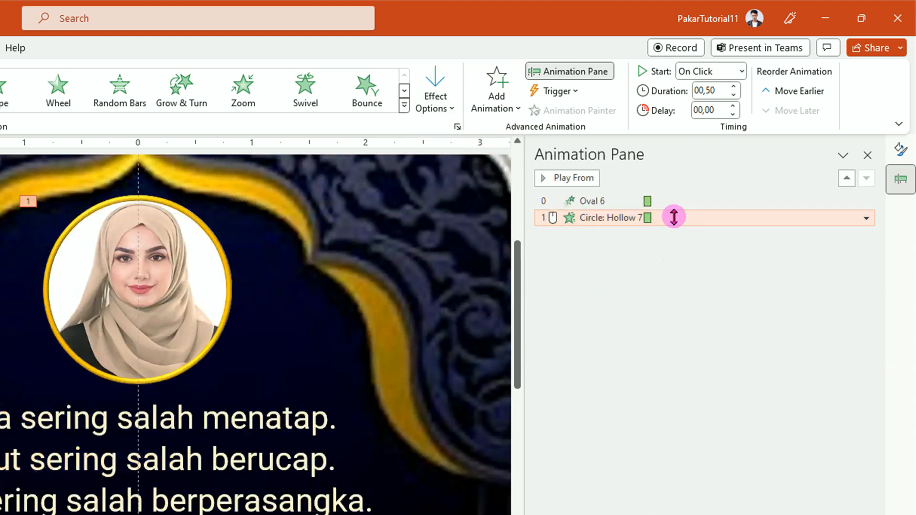
- Set the gold ring's Wipe animation to start With Previous and shift its start on the timeline to 0.5 s
left_click(675, 215)
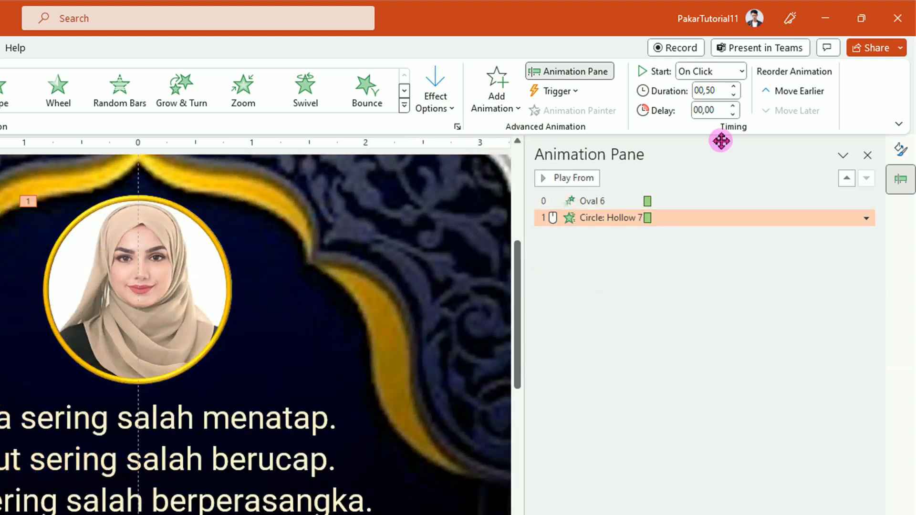
left_click(742, 71)
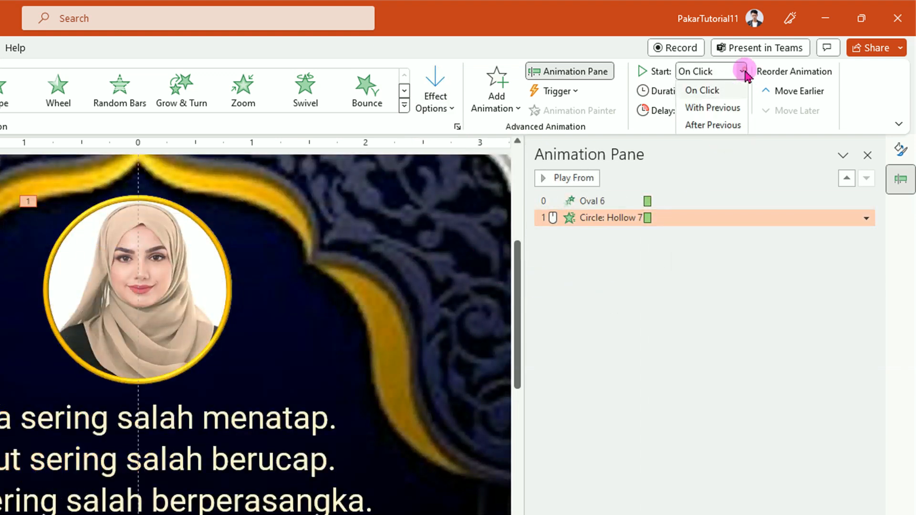
left_click(726, 107)
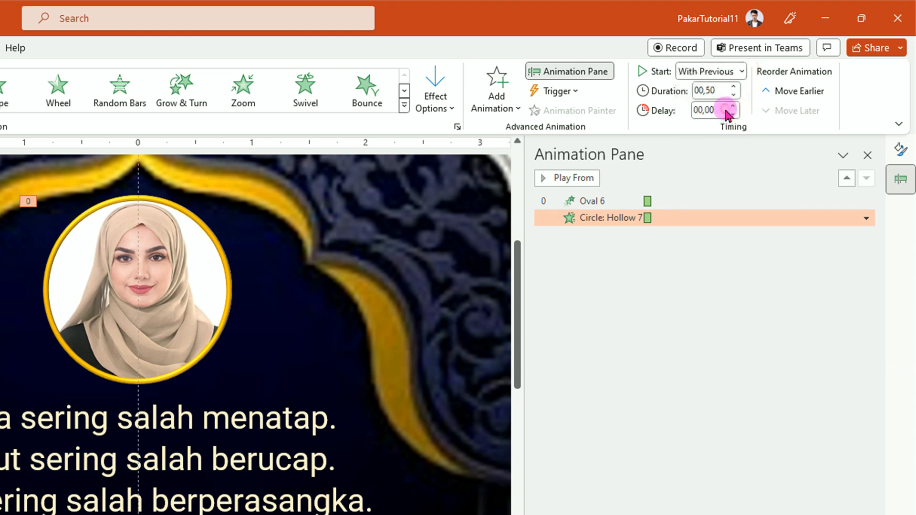
left_click(659, 227)
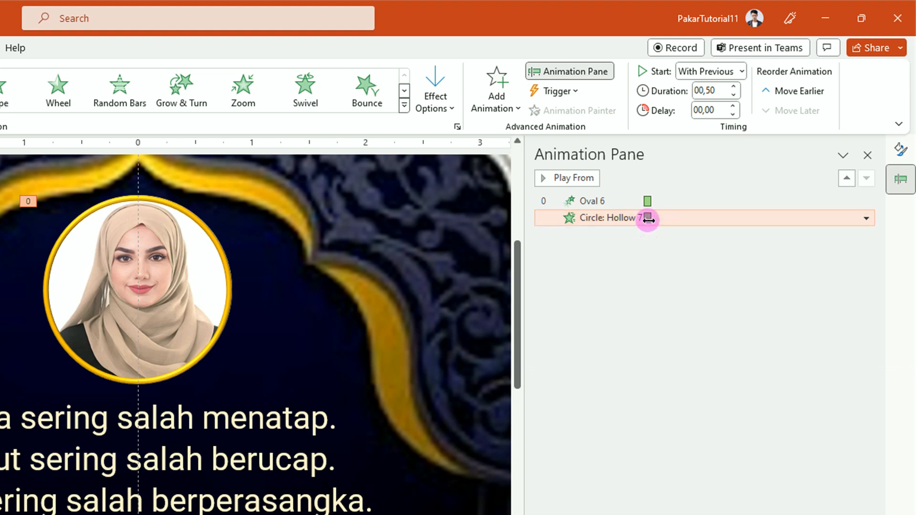
left_click_drag(647, 218, 655, 221)
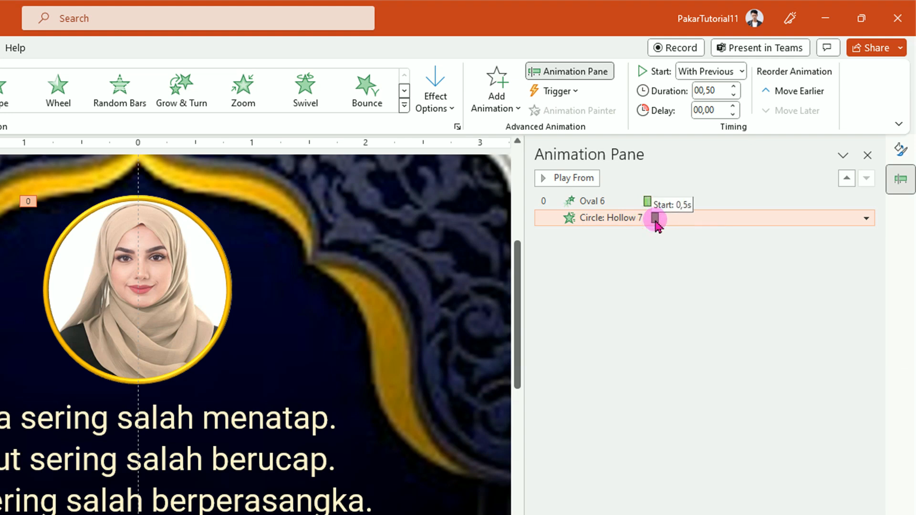
left_click_drag(656, 221, 656, 221)
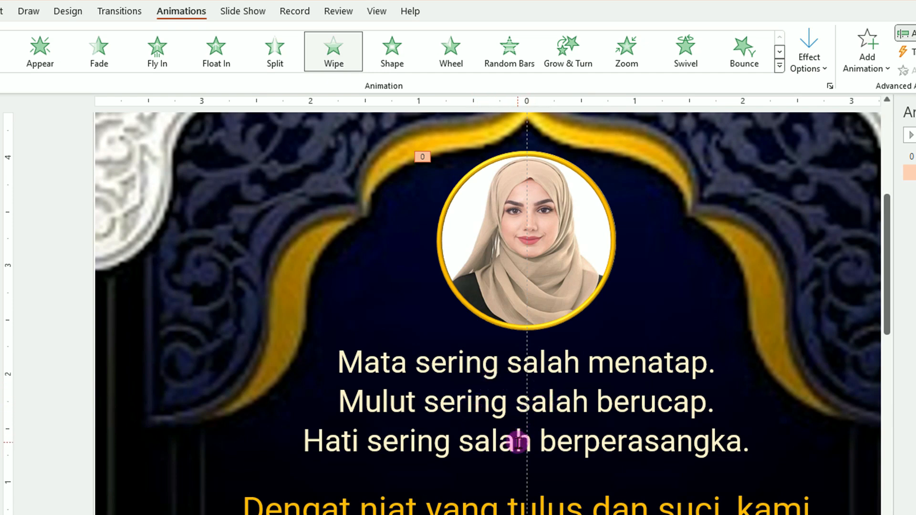
- Apply the Float In entrance animation to the "Mata sering salah menatap" text box with the Float Down direction
left_click(528, 360)
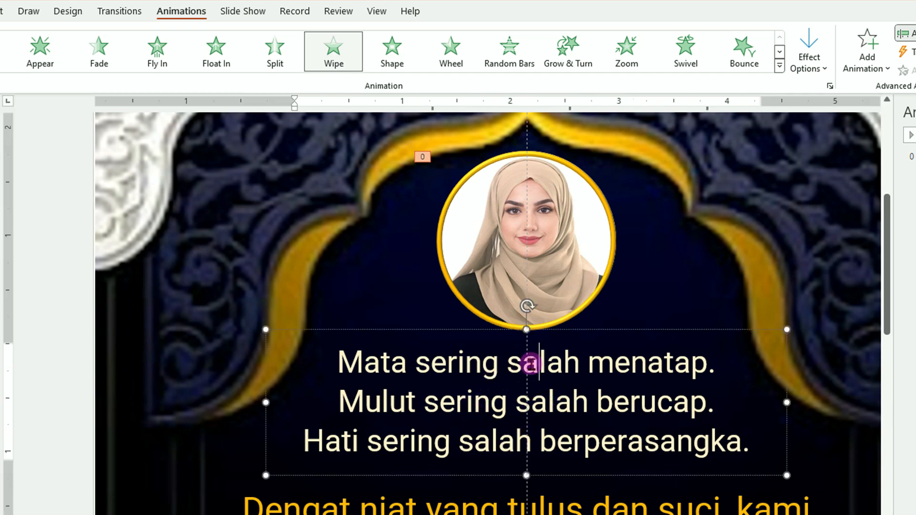
left_click(581, 329)
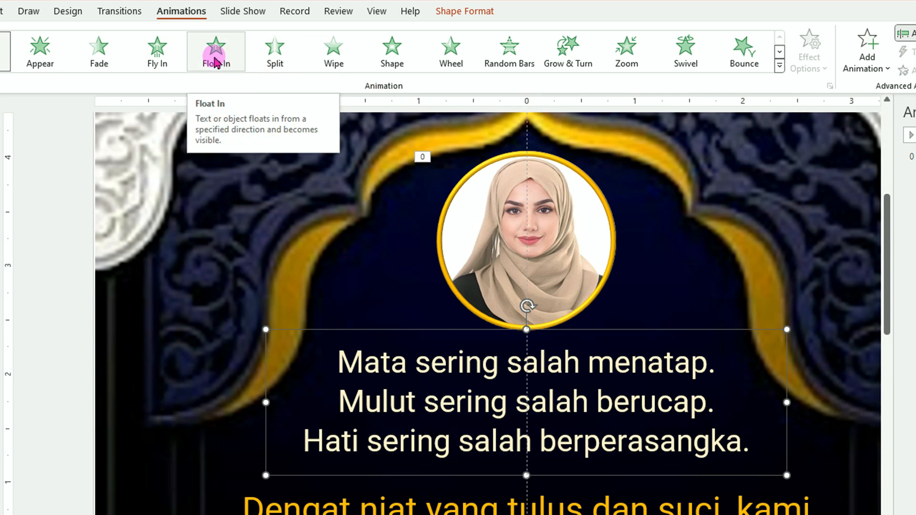
left_click(216, 61)
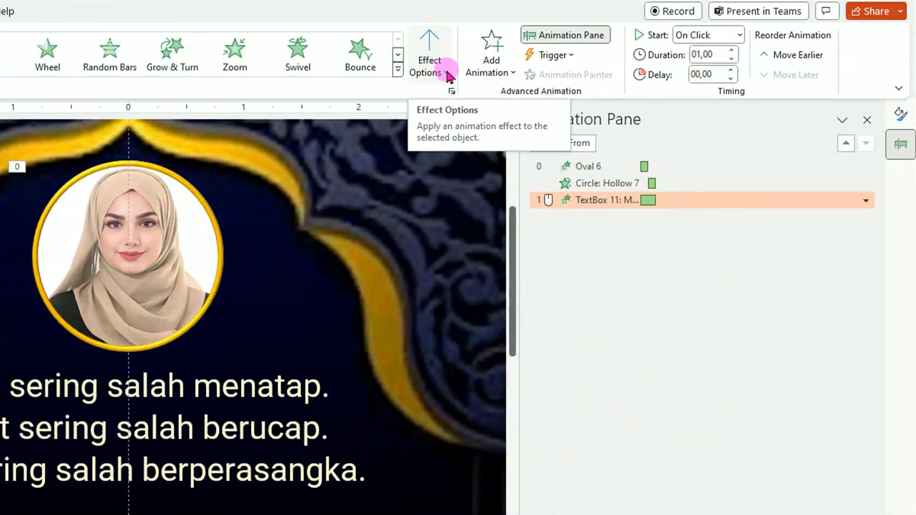
left_click(449, 75)
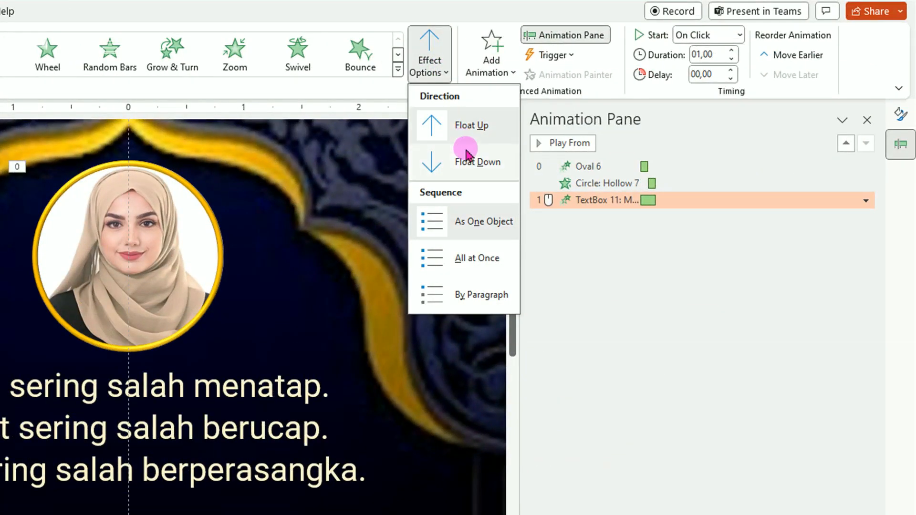
left_click(471, 169)
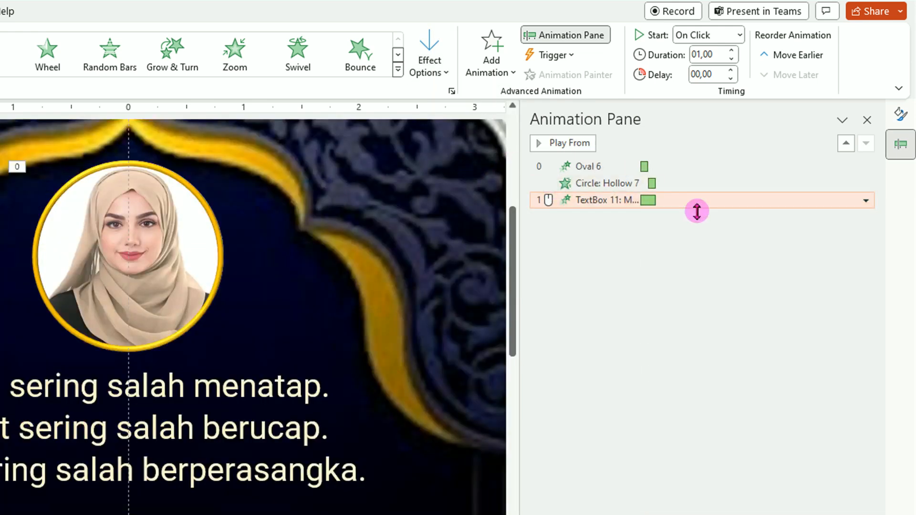
- Set the "Mata sering salah menatap" text animation to start With Previous and shift its start on the timeline to 1 s
left_click(739, 35)
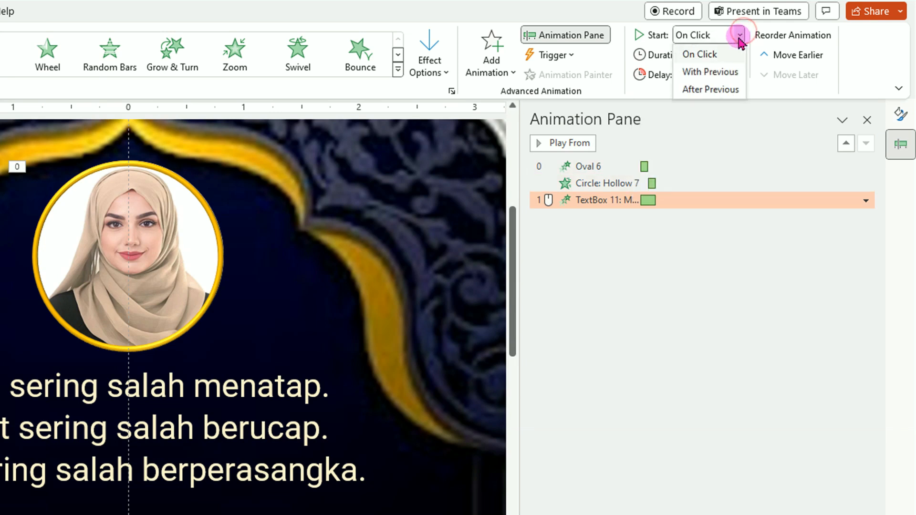
left_click(715, 70)
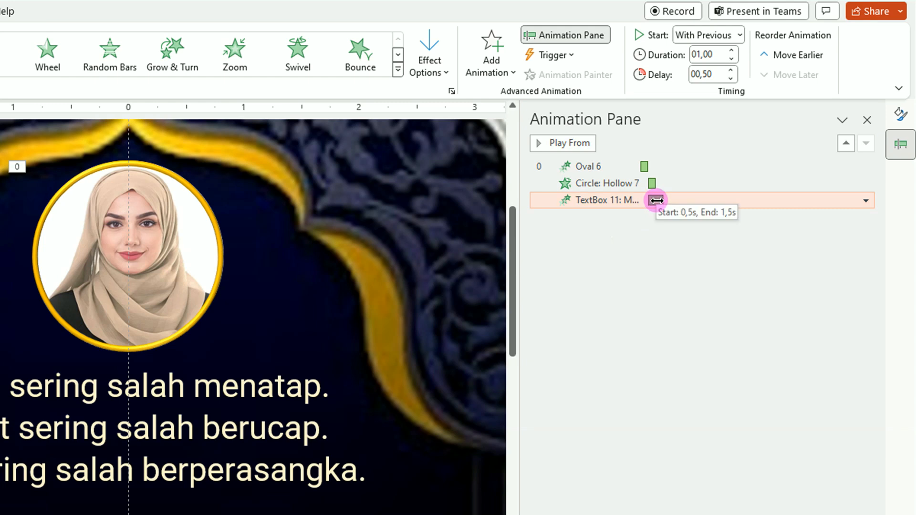
left_click_drag(657, 201, 665, 206)
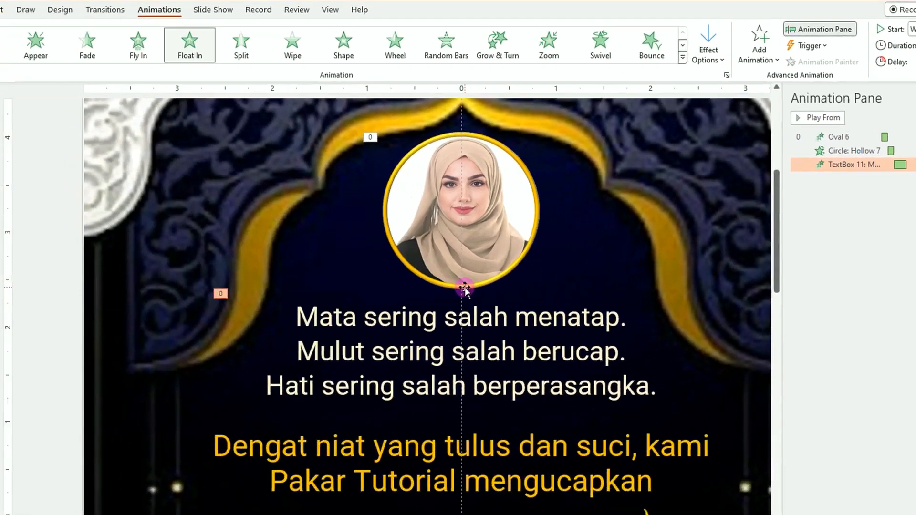
- Apply the Float In entrance animation to the orange "Dengat niat yang tulus" text box with the Float Down direction
scroll(132, 349, "down", 3)
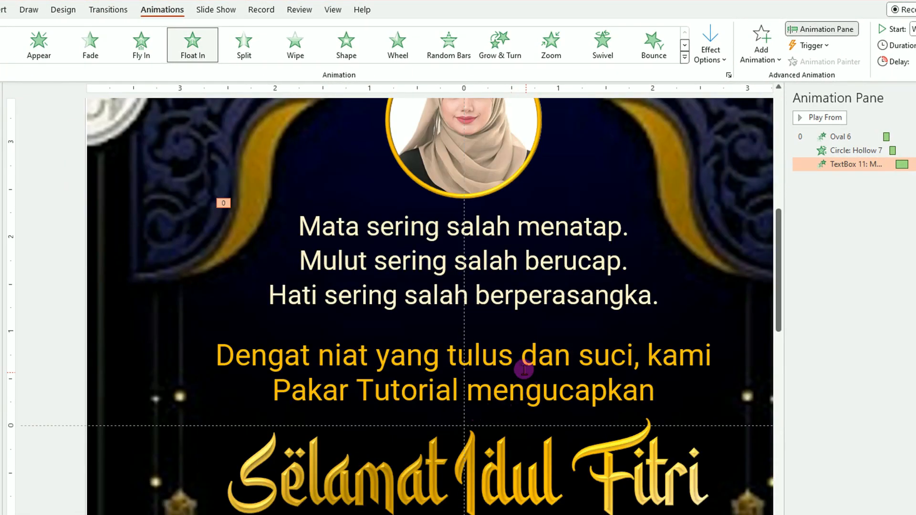
left_click(477, 358)
left_click(496, 324)
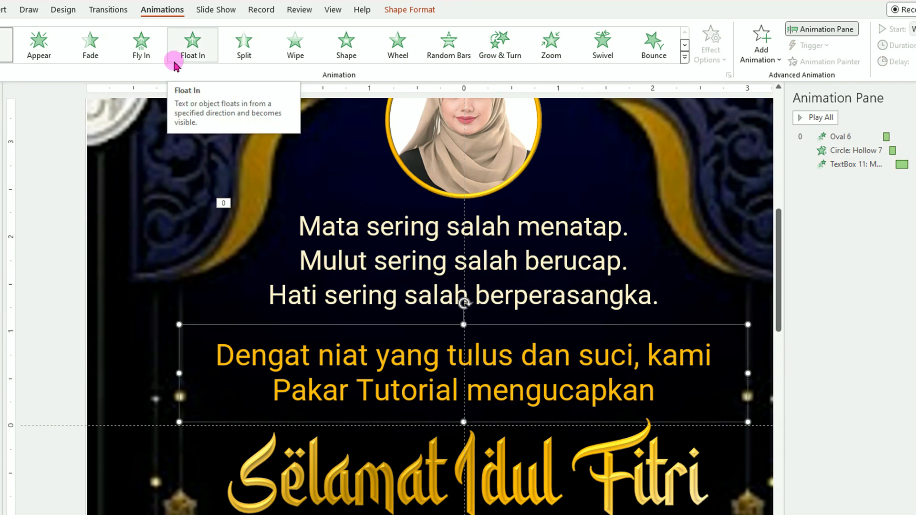
left_click(190, 47)
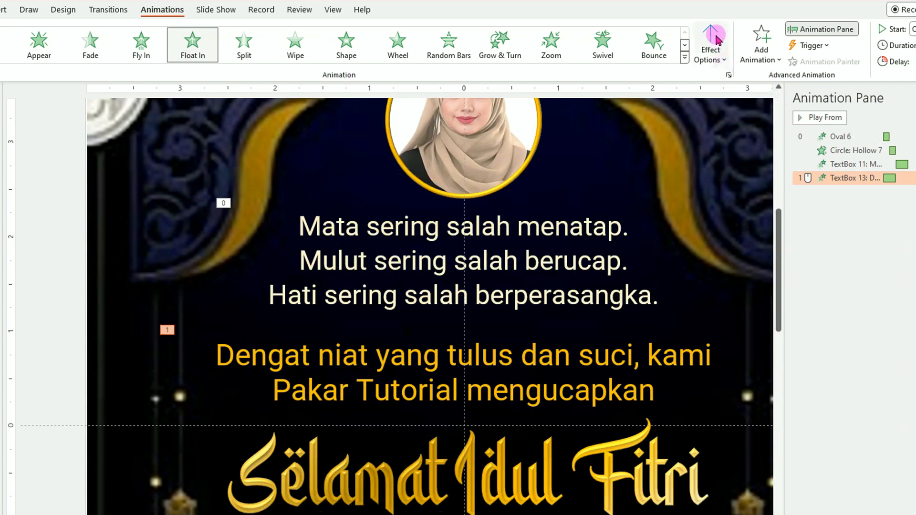
left_click(710, 46)
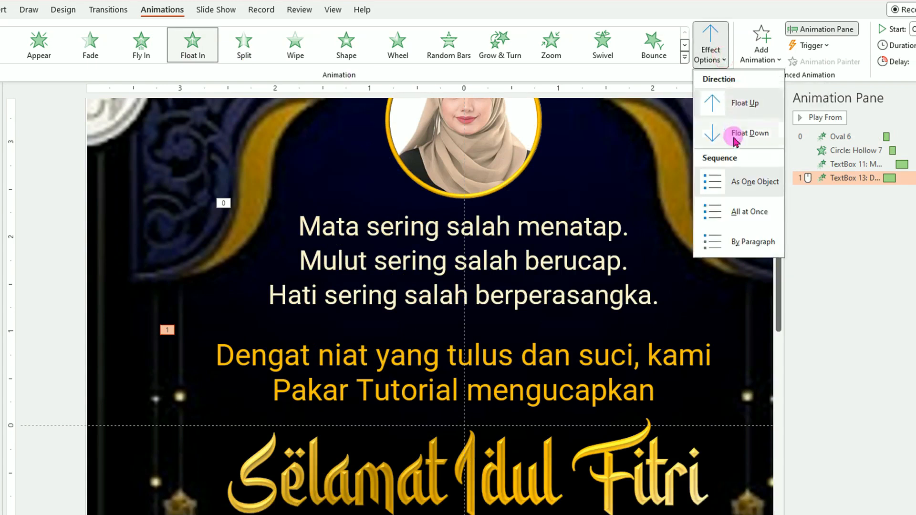
left_click(734, 136)
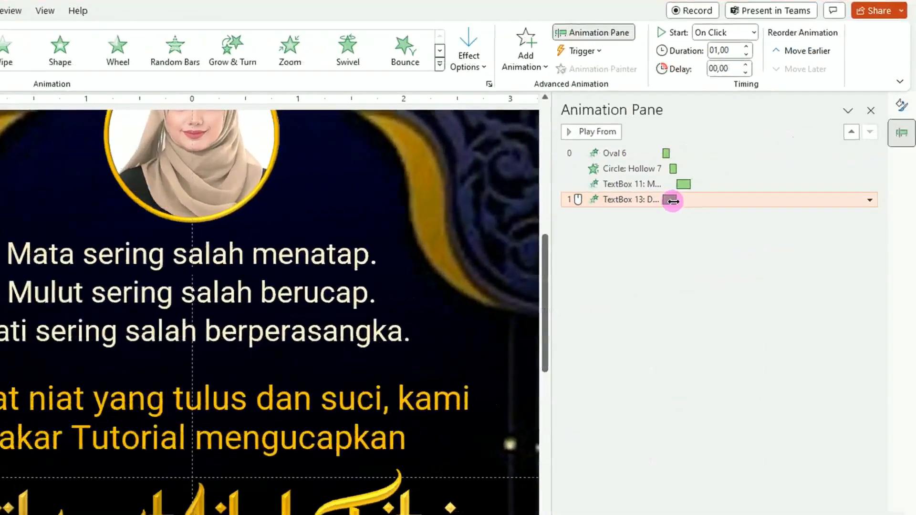
- Set the orange text's Float In animation to start With Previous and shift its start on the timeline to 1.5 s
left_click(673, 201)
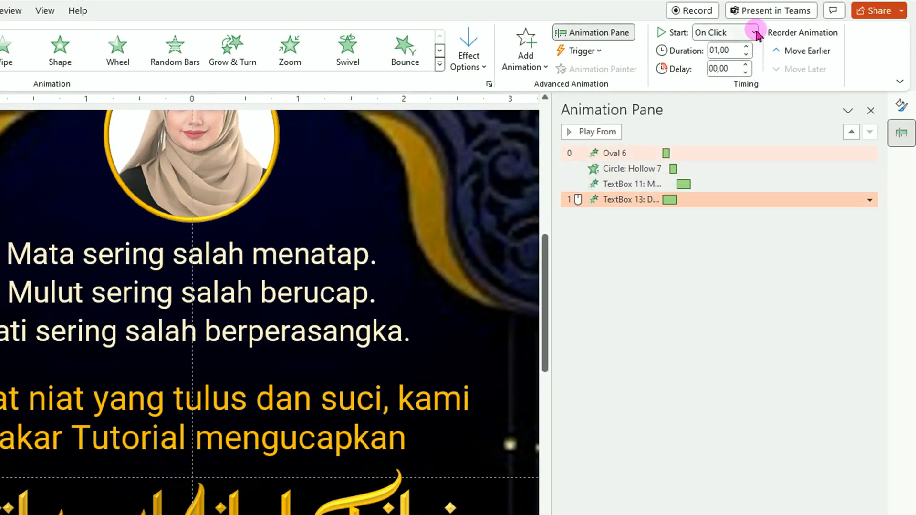
left_click(754, 32)
left_click(726, 66)
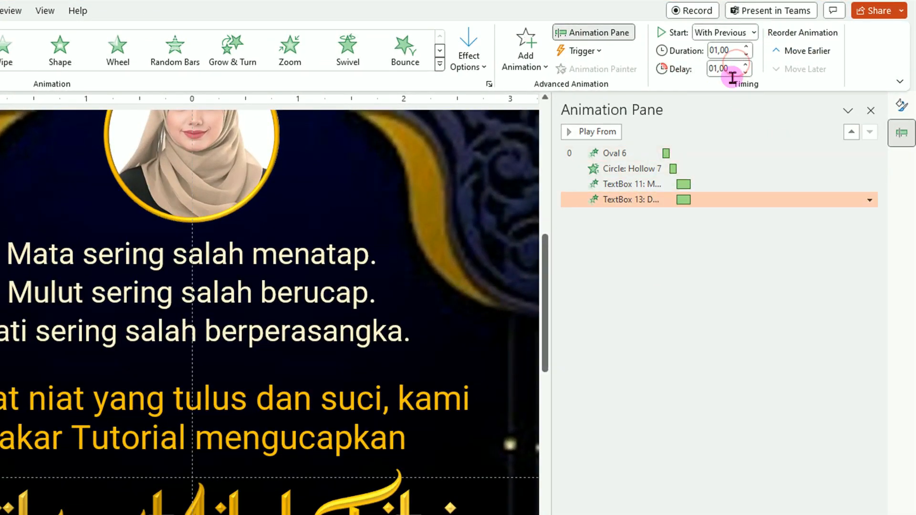
left_click_drag(686, 204, 689, 206)
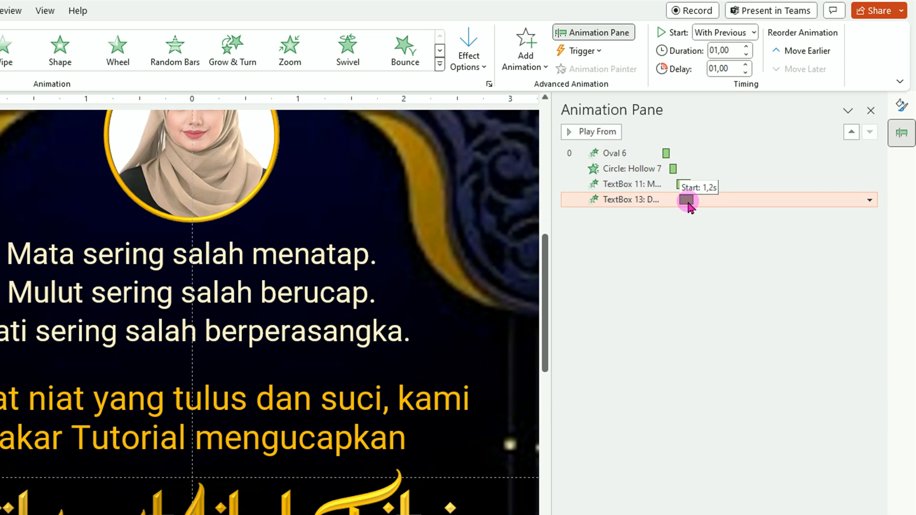
left_click_drag(689, 206, 692, 204)
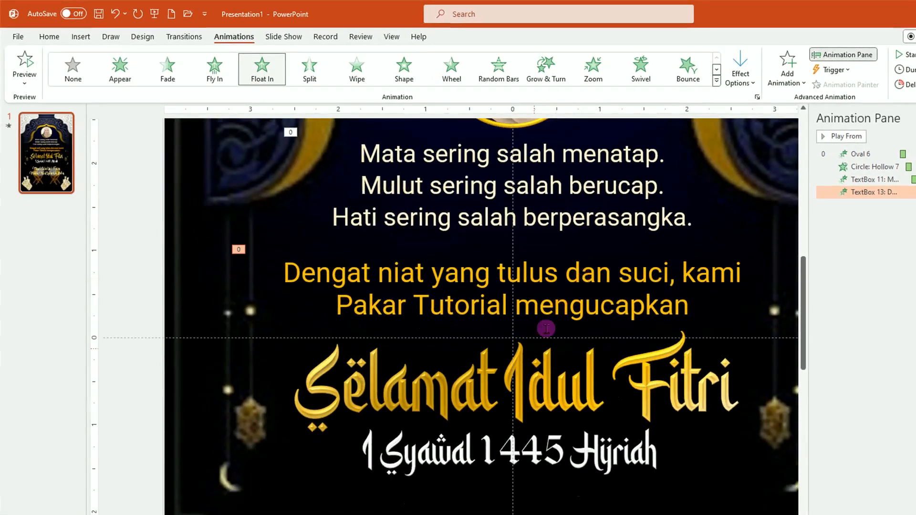
- Apply the Float In entrance animation to the gold "Selamat Idul Fitri" text box
left_click(531, 381)
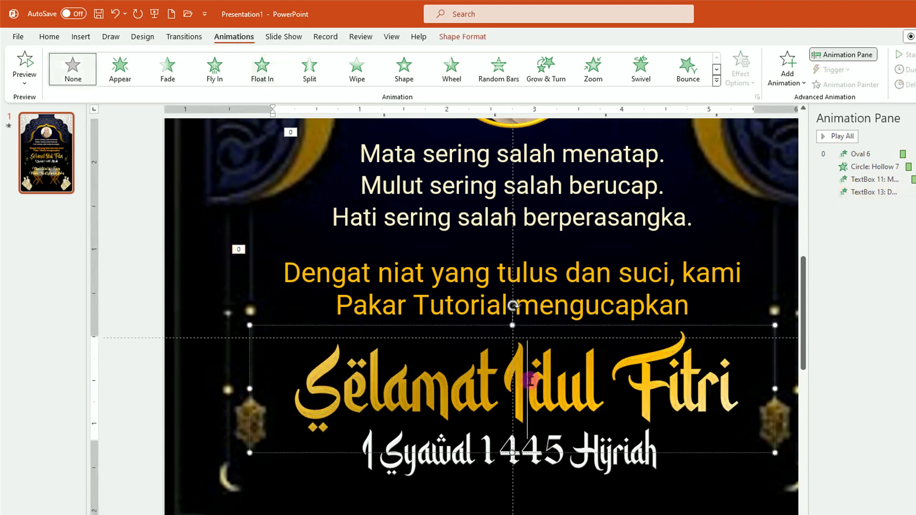
left_click(539, 326)
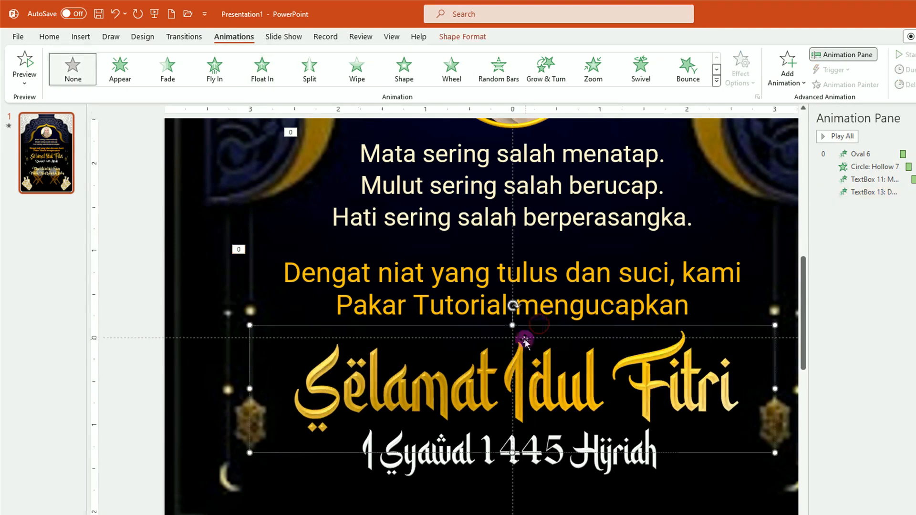
left_click(263, 74)
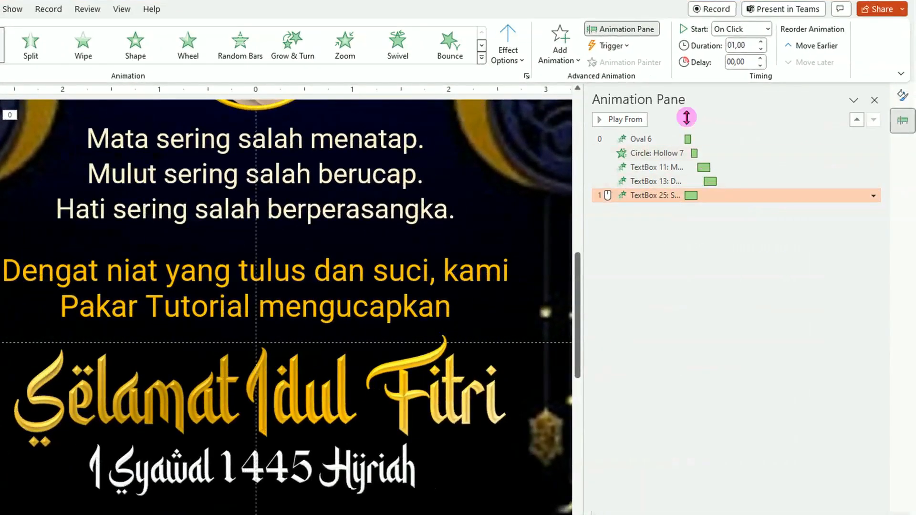
- Set the "Selamat Idul Fitri" Float In animation to start With Previous and shift its start on the timeline to 2.5 s
left_click(769, 30)
left_click(746, 58)
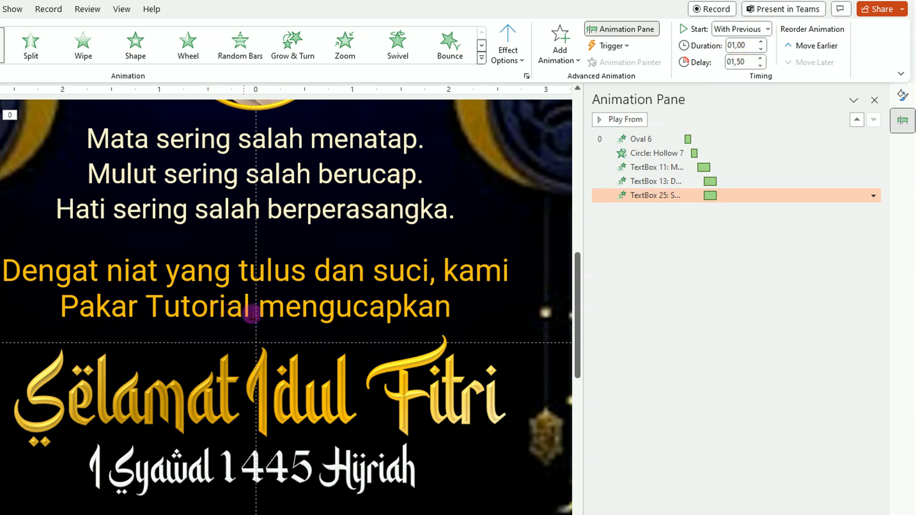
left_click_drag(710, 195, 724, 199)
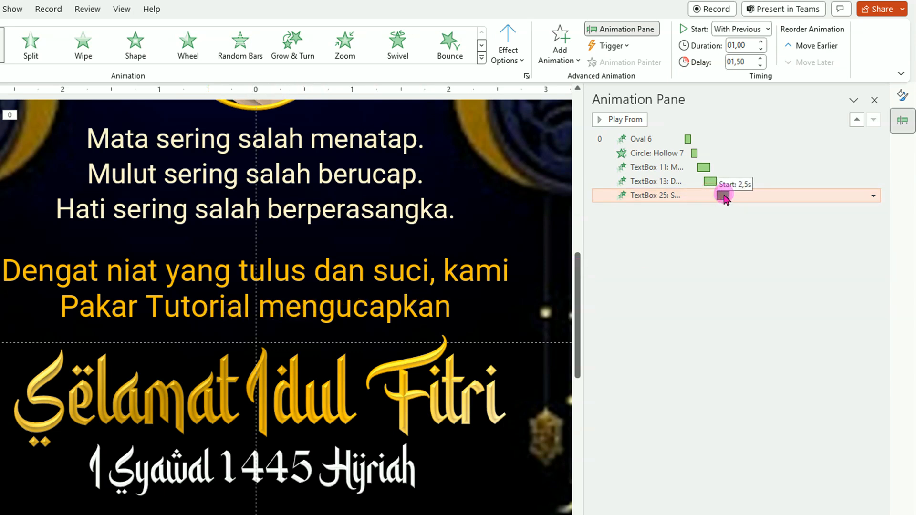
left_click_drag(723, 196, 722, 194)
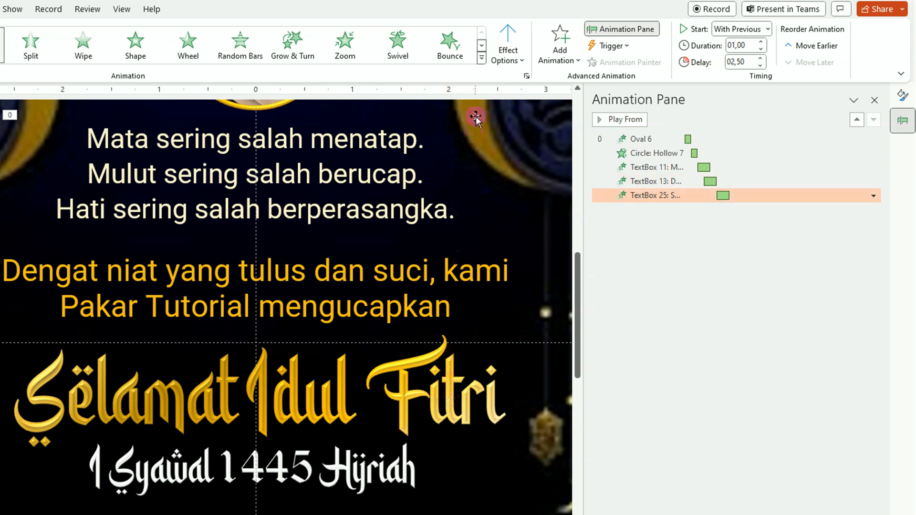
- Add a Font Color emphasis animation to the "Selamat Idul Fitri" text and set its effect color to a pale yellow standard color
left_click(567, 56)
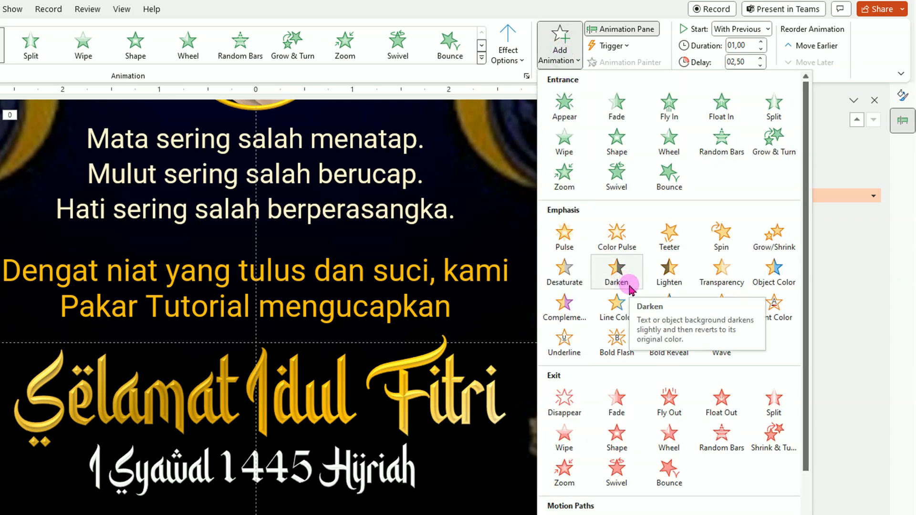
left_click(773, 313)
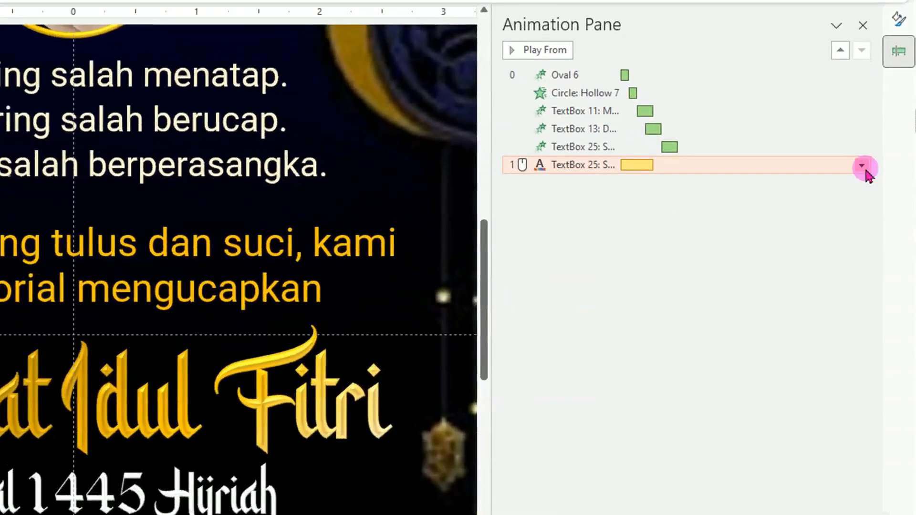
left_click(862, 166)
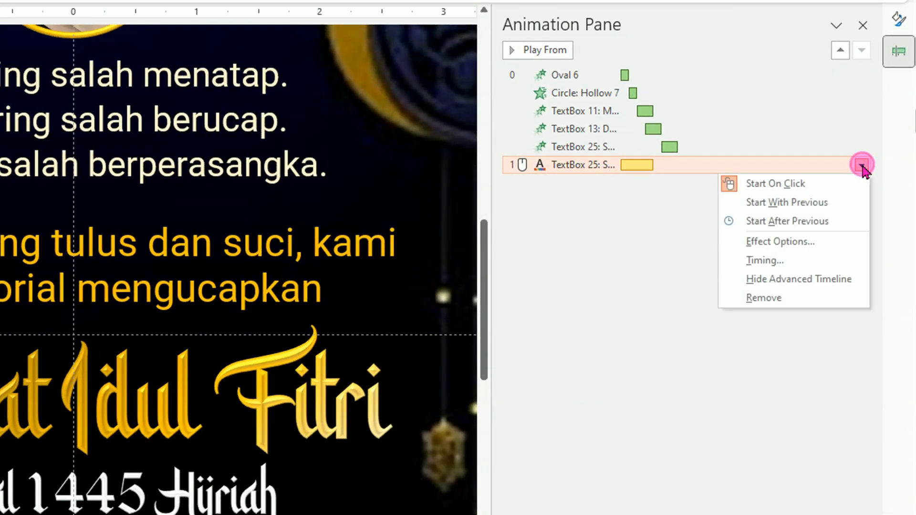
left_click(806, 243)
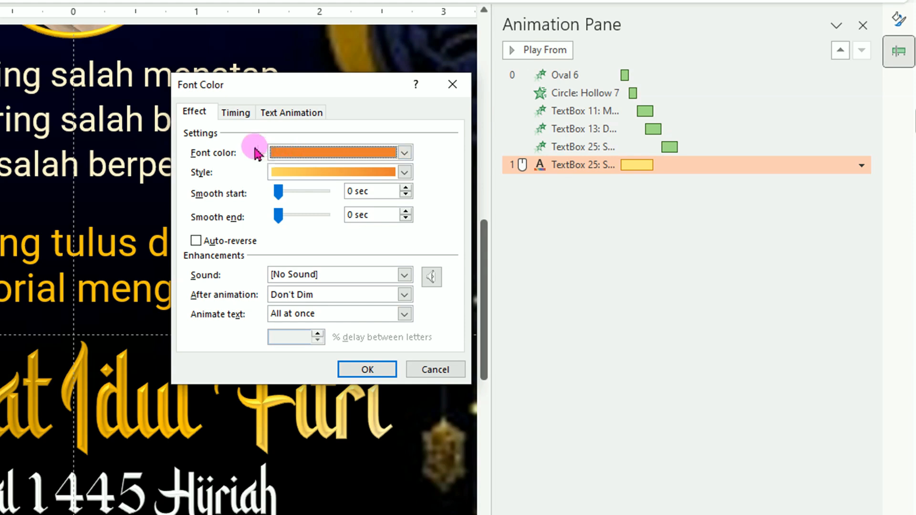
left_click(405, 153)
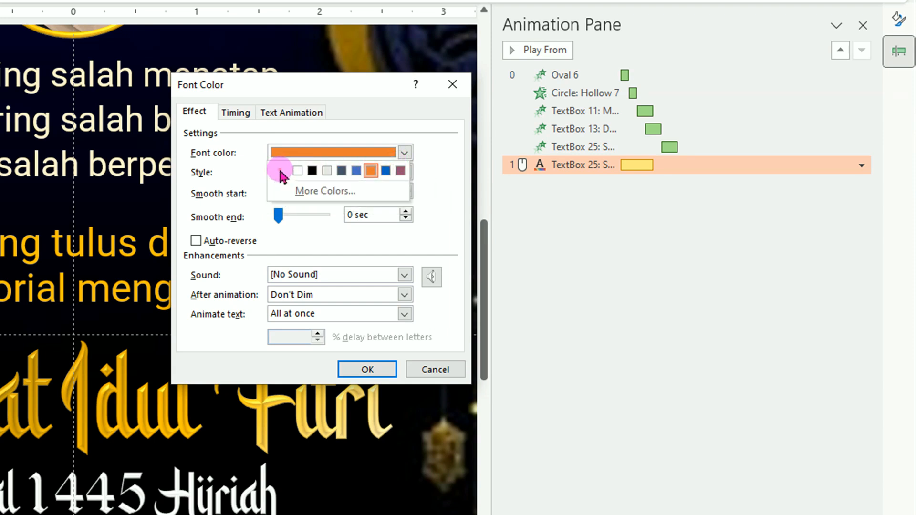
left_click(320, 193)
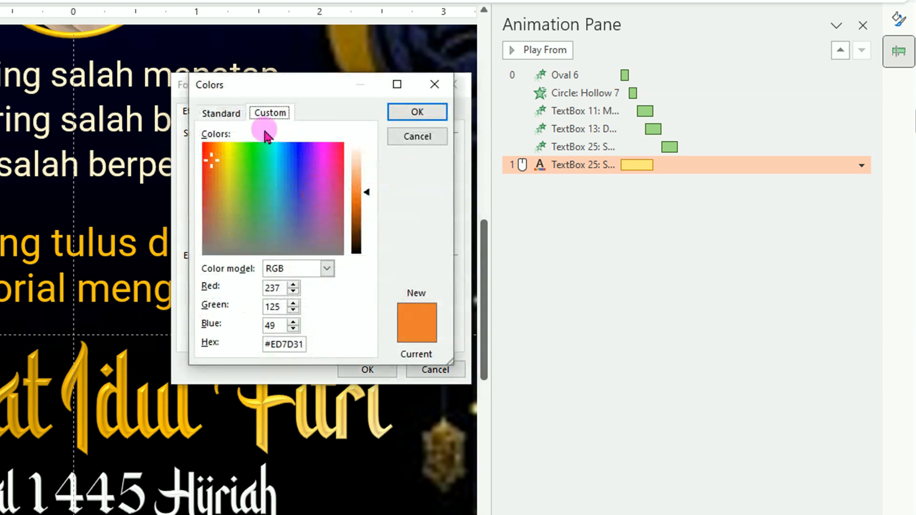
left_click(223, 113)
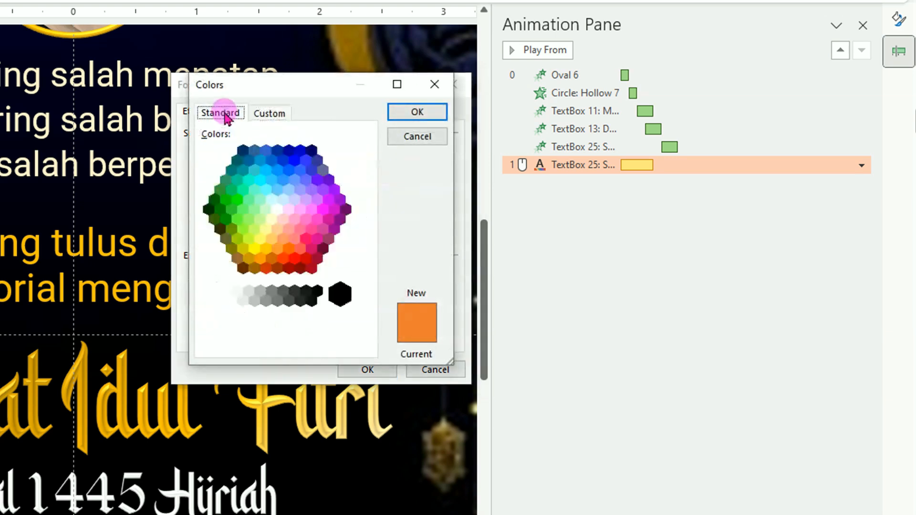
left_click(273, 218)
left_click(422, 114)
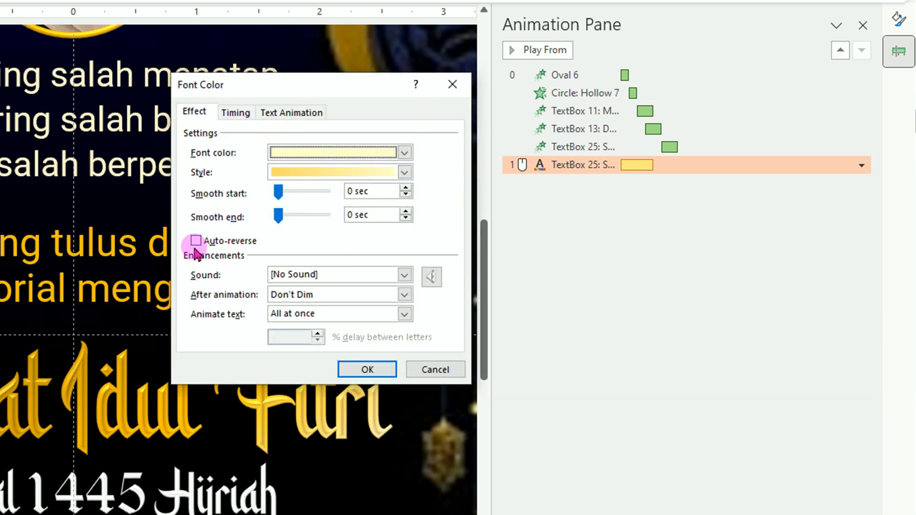
- Turn on Auto-reverse for the Font Color effect and animate its text by letter
left_click(195, 241)
left_click(196, 240)
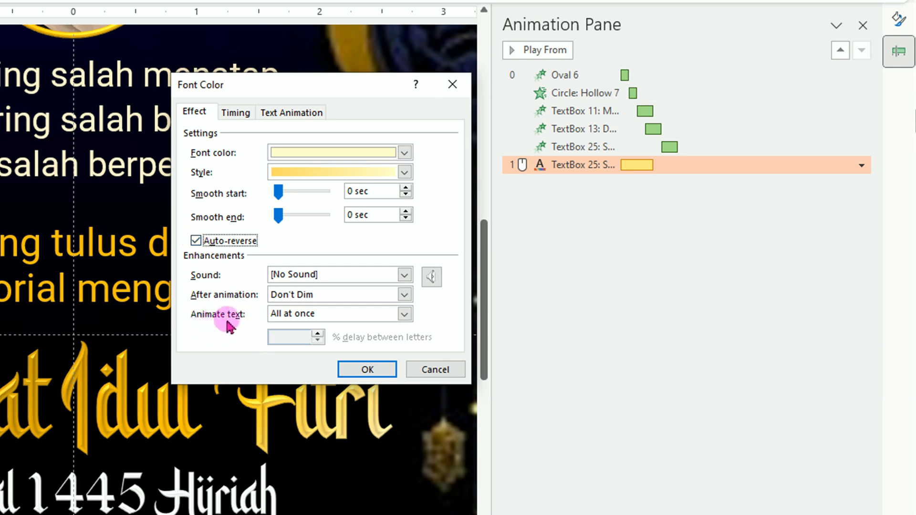
left_click(404, 314)
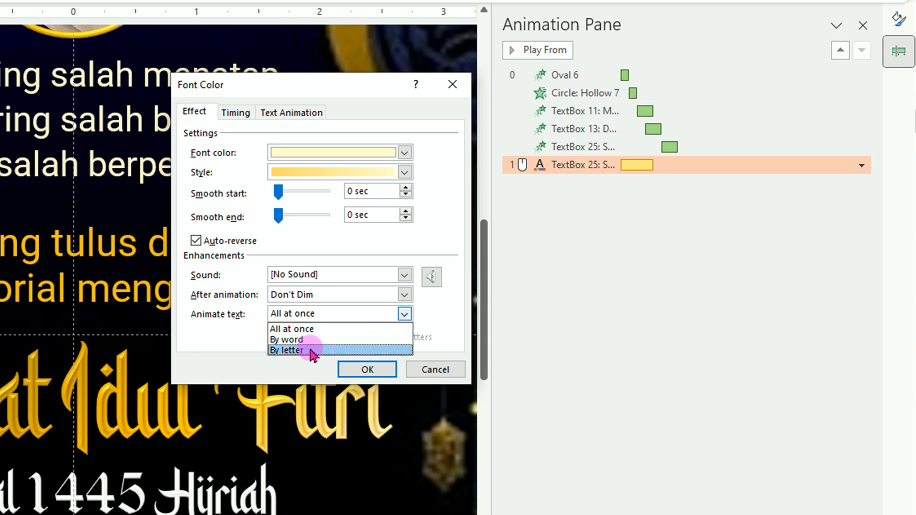
left_click(296, 350)
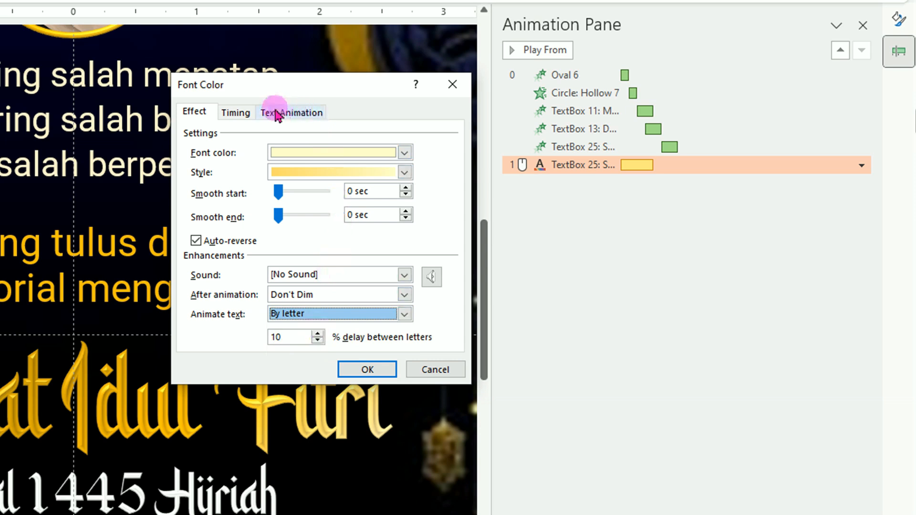
- Set the "Selamat Idul Fitri" Font Color effect to start With Previous with a duration of 1 second
left_click(236, 114)
key("Down")
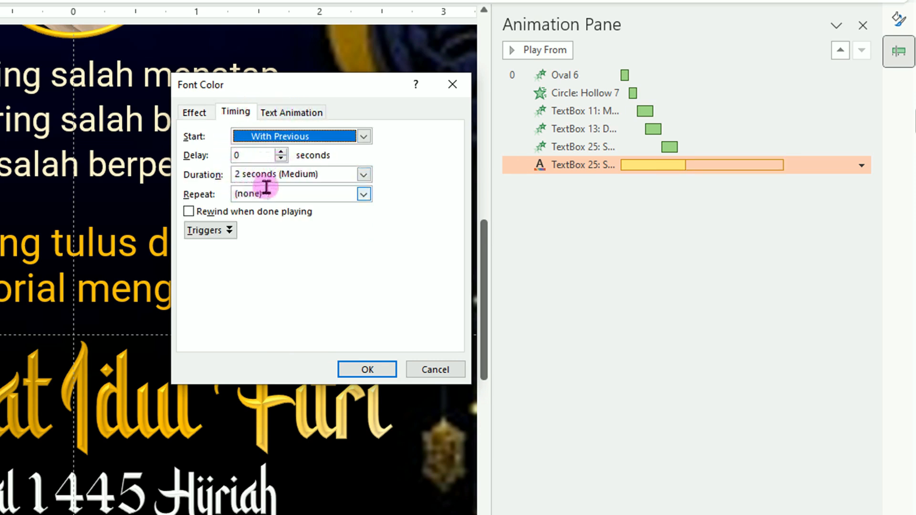
left_click(364, 175)
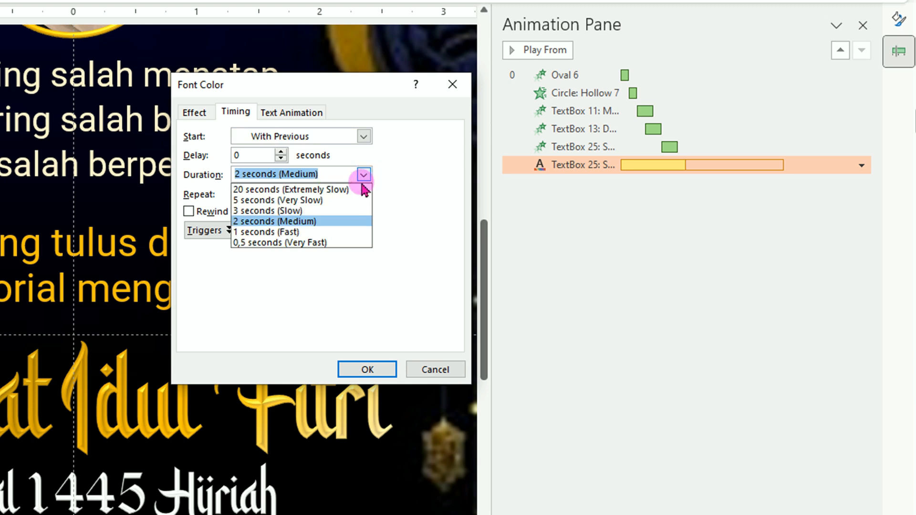
left_click(294, 233)
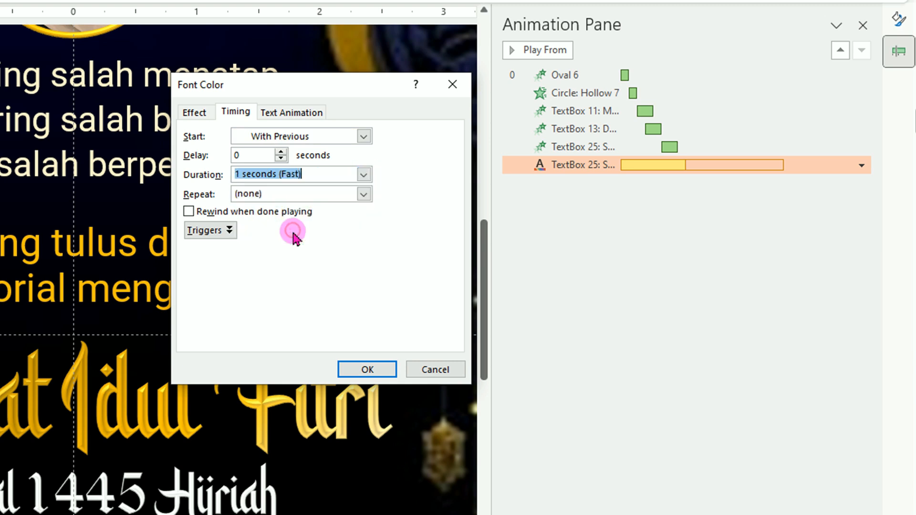
left_click(367, 369)
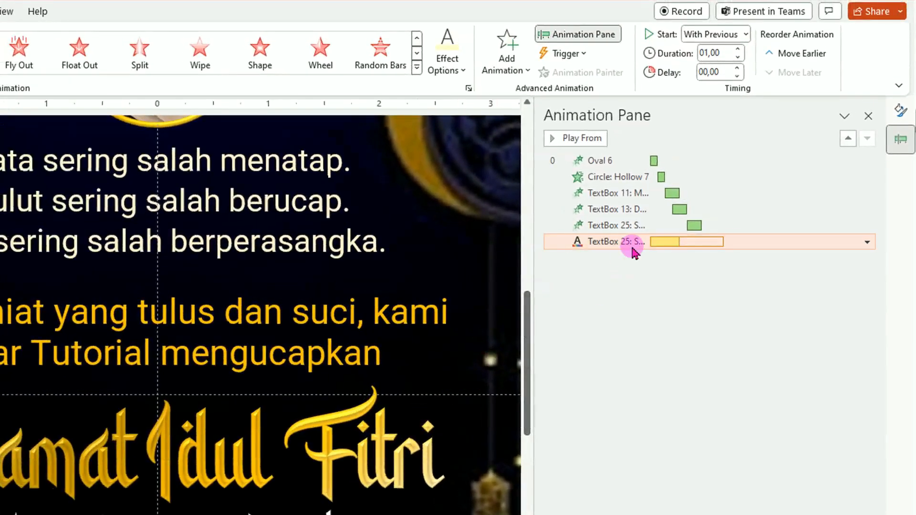
- Add a Wave emphasis animation to the gold "Selamat Idul Fitri" text box
left_click(628, 245)
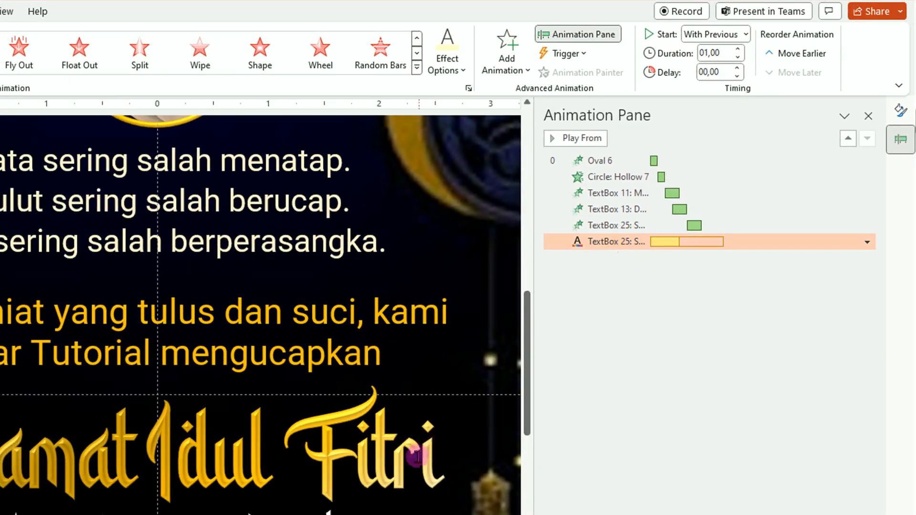
left_click(399, 456)
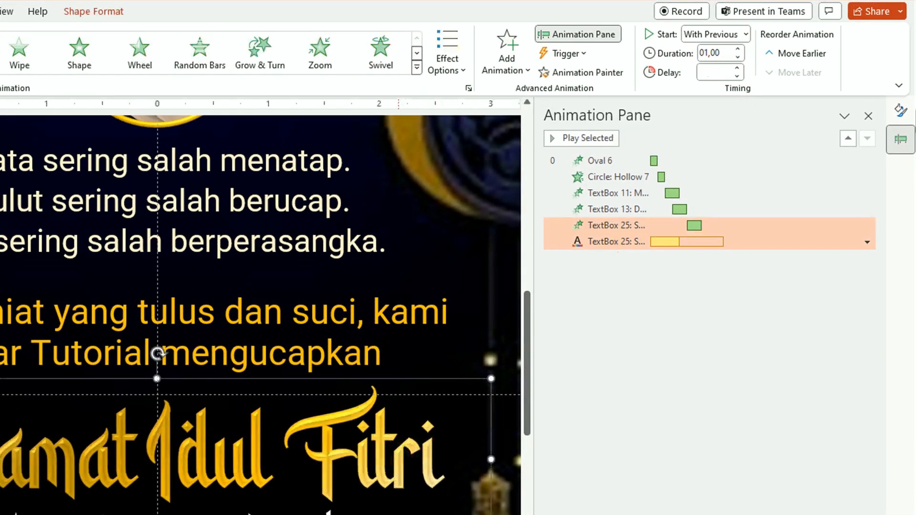
left_click(507, 57)
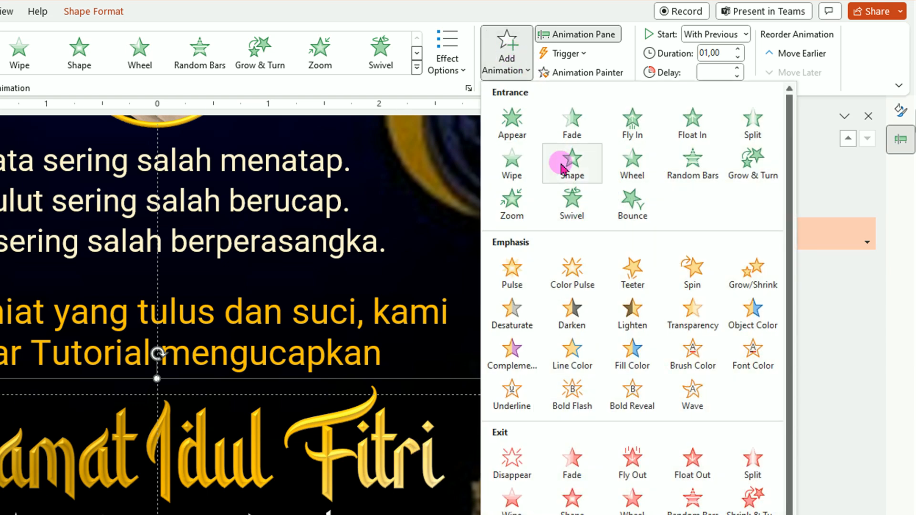
left_click(698, 409)
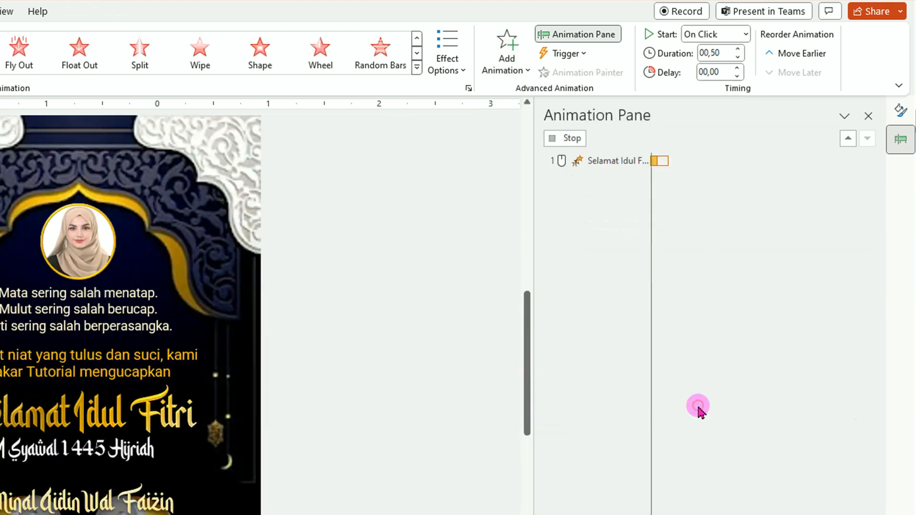
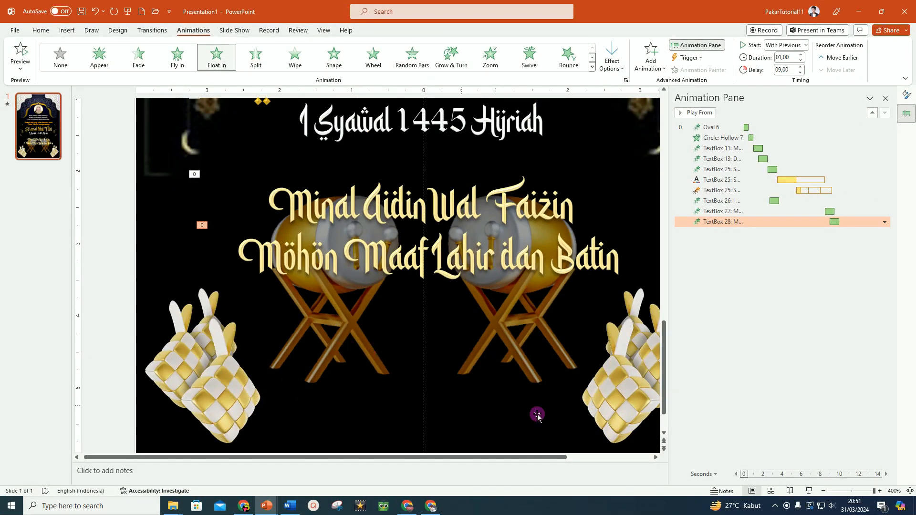
- Apply the Fly In entrance animation with direction From Top to both ketupat groups at the bottom of the card
scroll(361, 405, "down", 5)
left_click(231, 402)
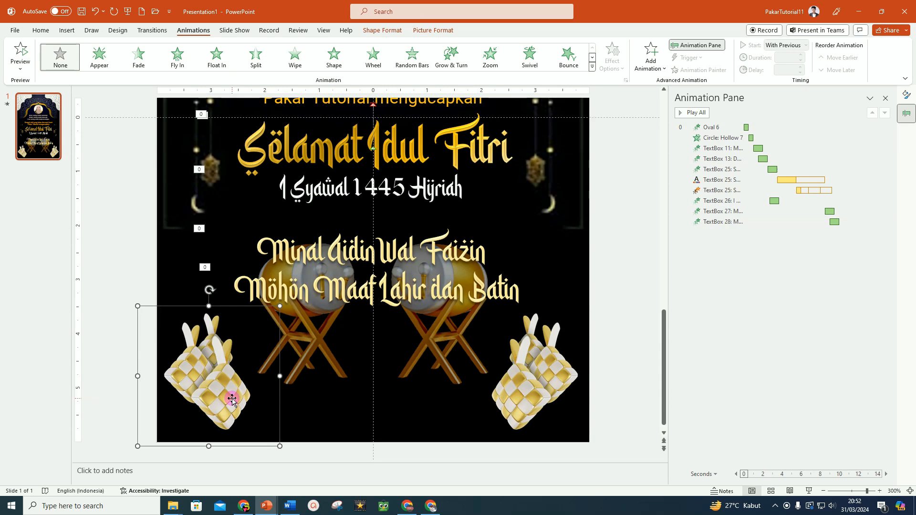
key("ctrl")
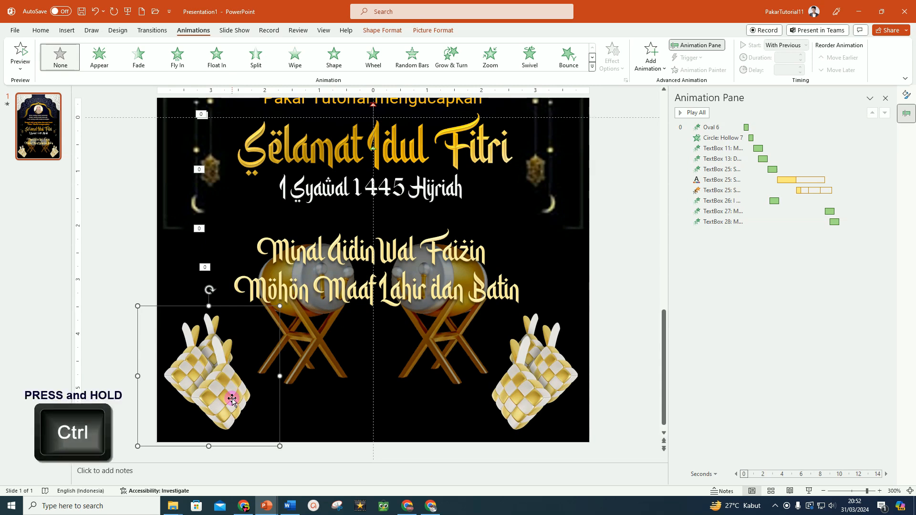
left_click(552, 400, "ctrl")
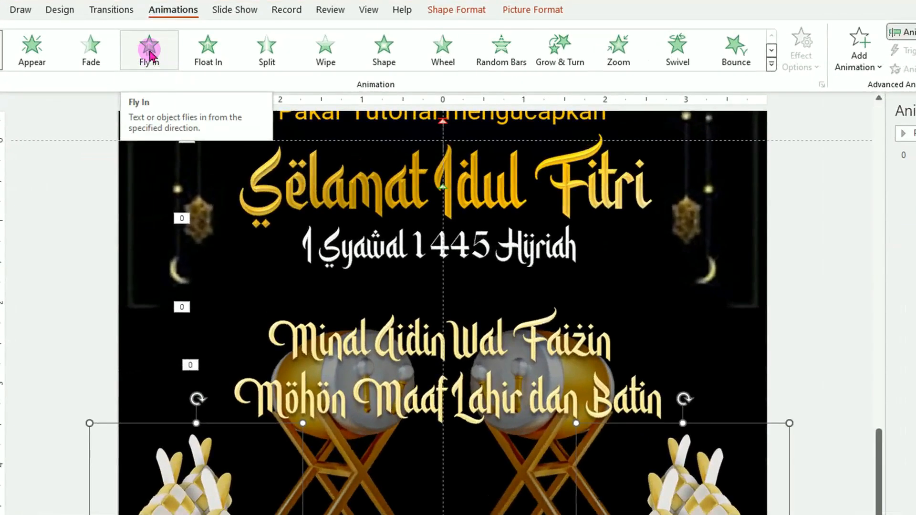
left_click(150, 55)
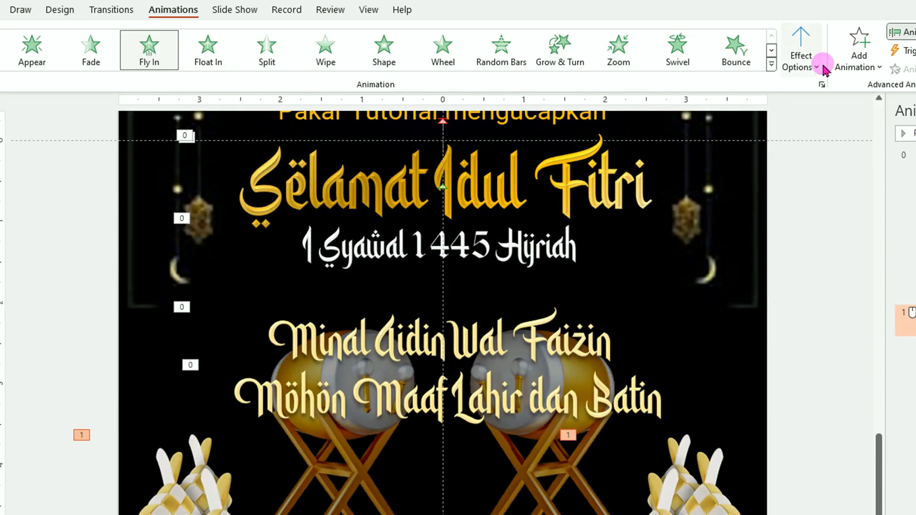
left_click(819, 68)
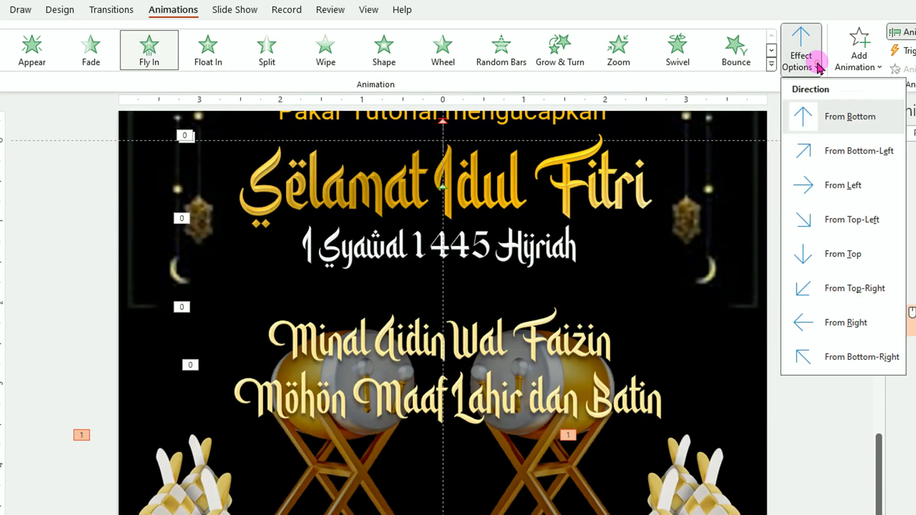
left_click(836, 255)
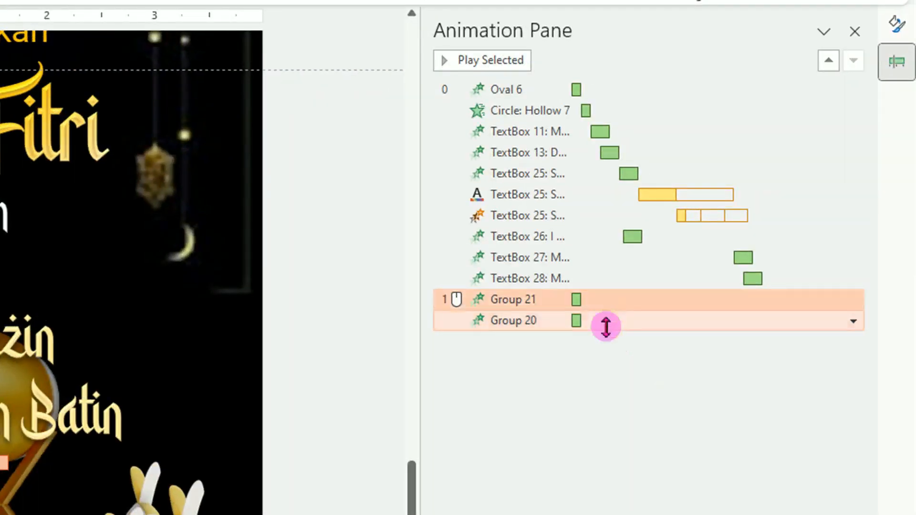
- Set the bounce end of the two ketupat groups' Fly In effect to 0.3 sec
left_click(853, 322)
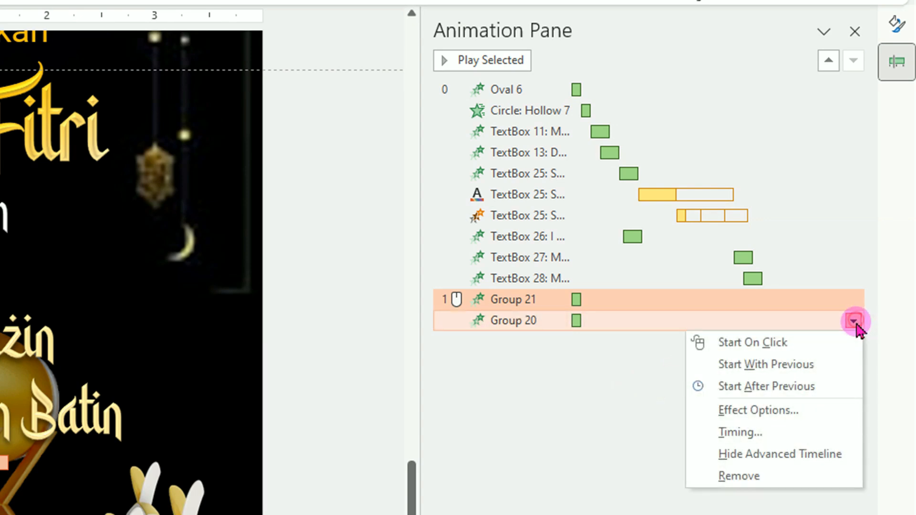
left_click(788, 411)
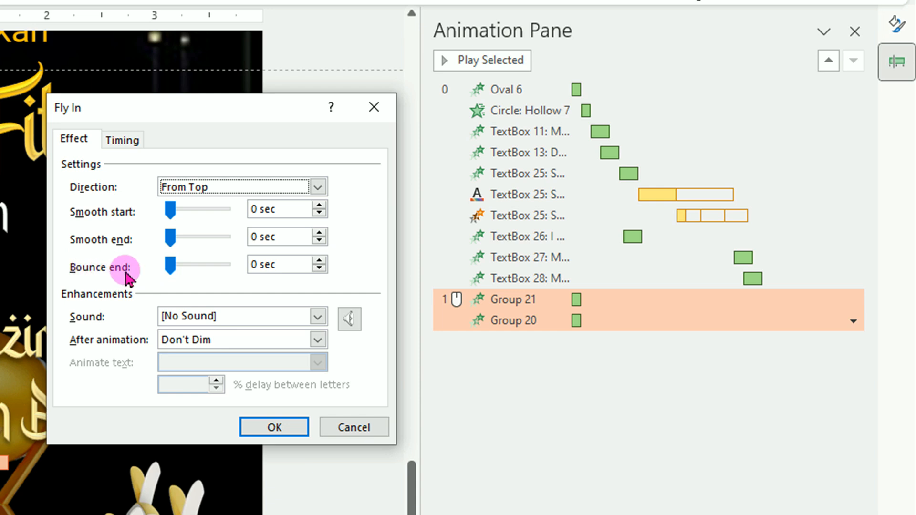
left_click_drag(168, 267, 196, 269)
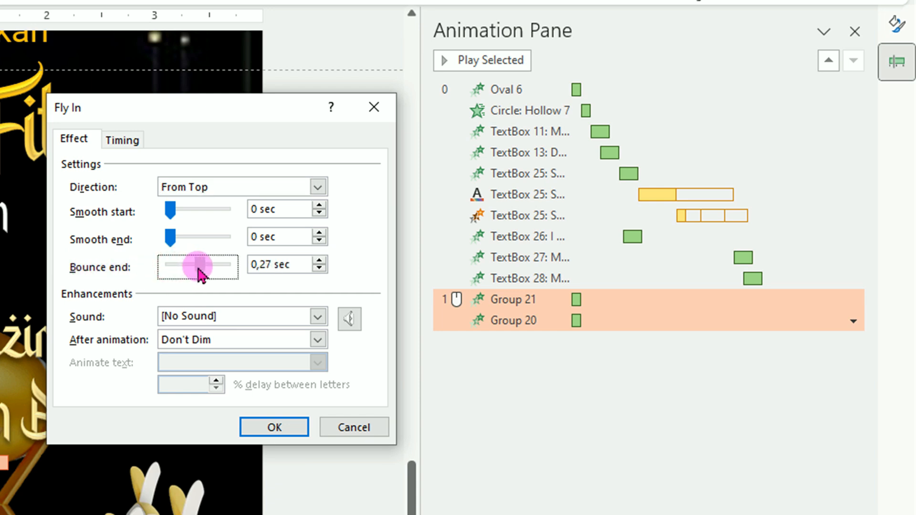
left_click_drag(202, 274, 205, 270)
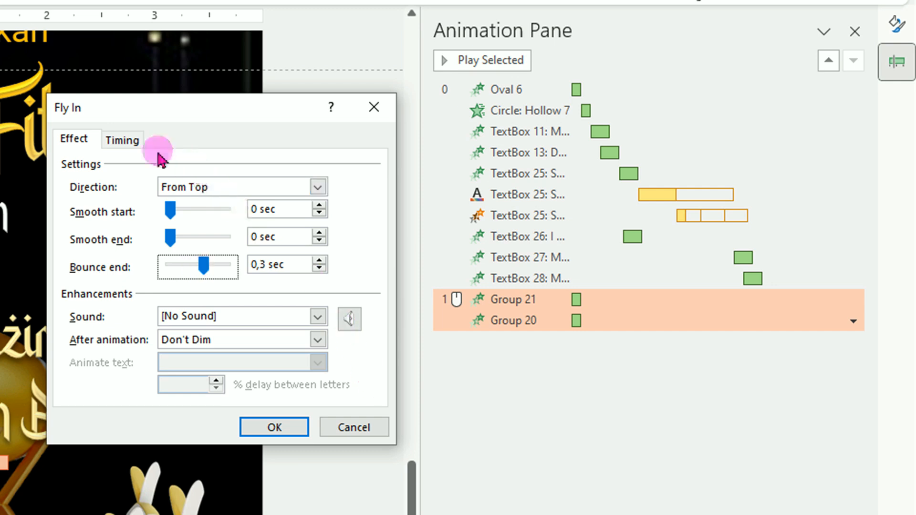
- Make both ketupat Fly In animations start With Previous and last 20 seconds (Extremely Slow)
left_click(121, 141)
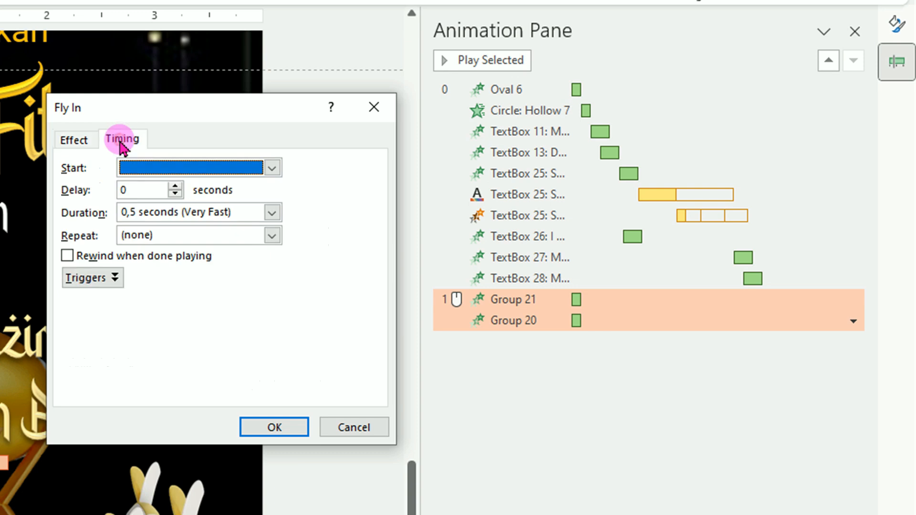
left_click(272, 168)
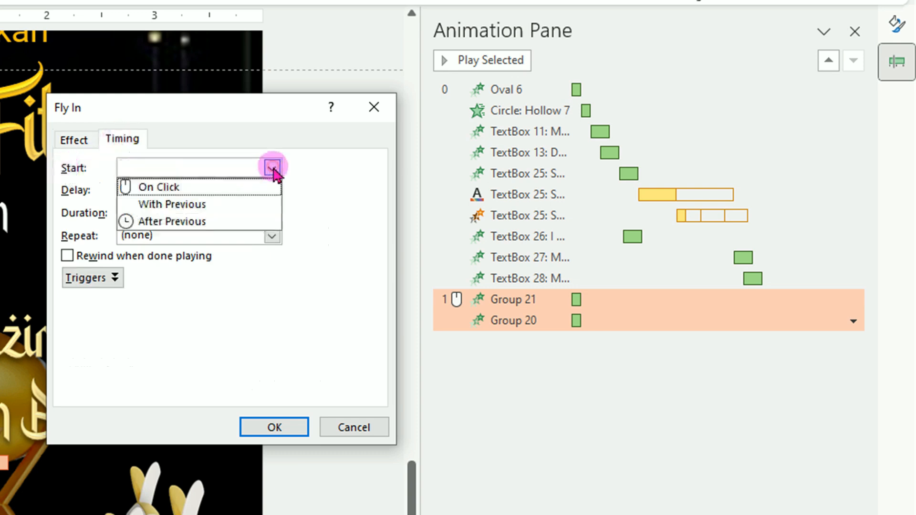
left_click(205, 207)
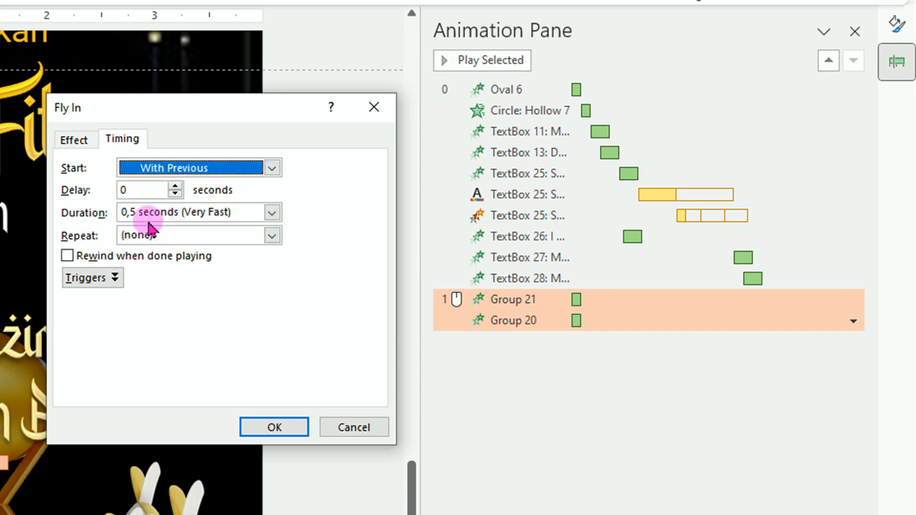
left_click(272, 213)
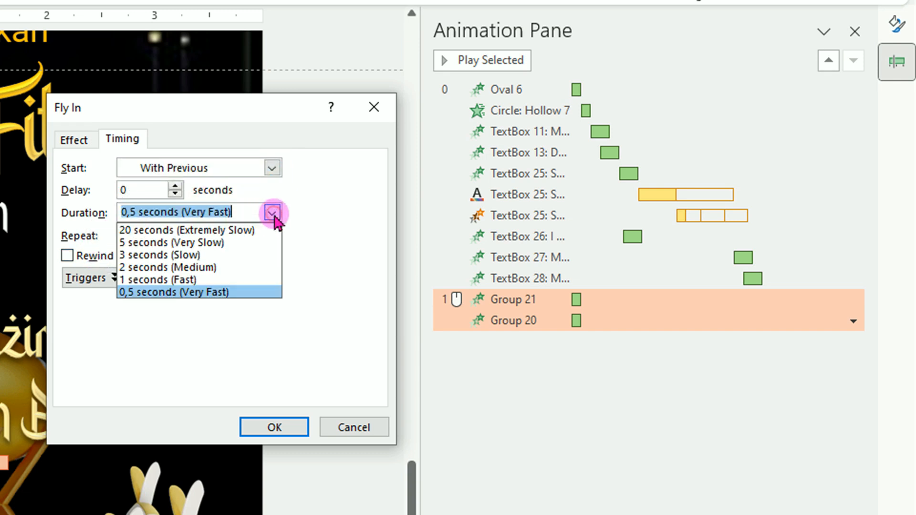
left_click(185, 231)
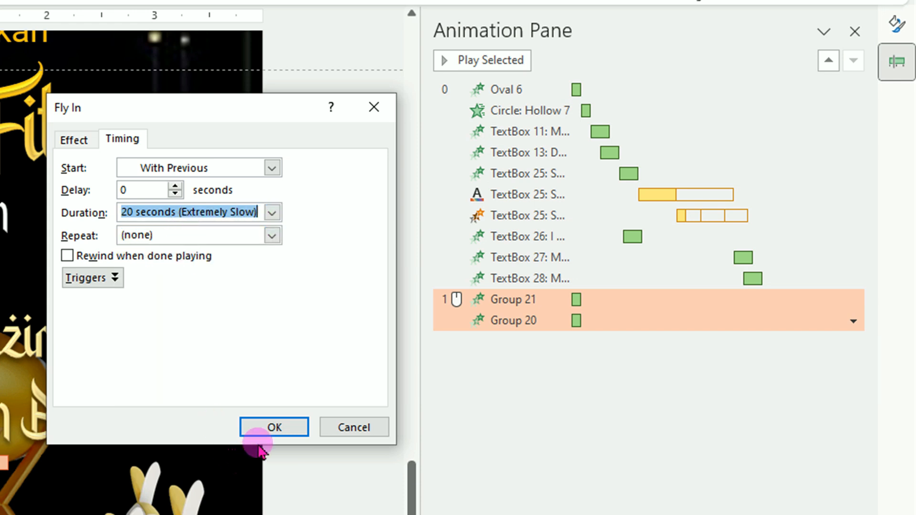
left_click(275, 427)
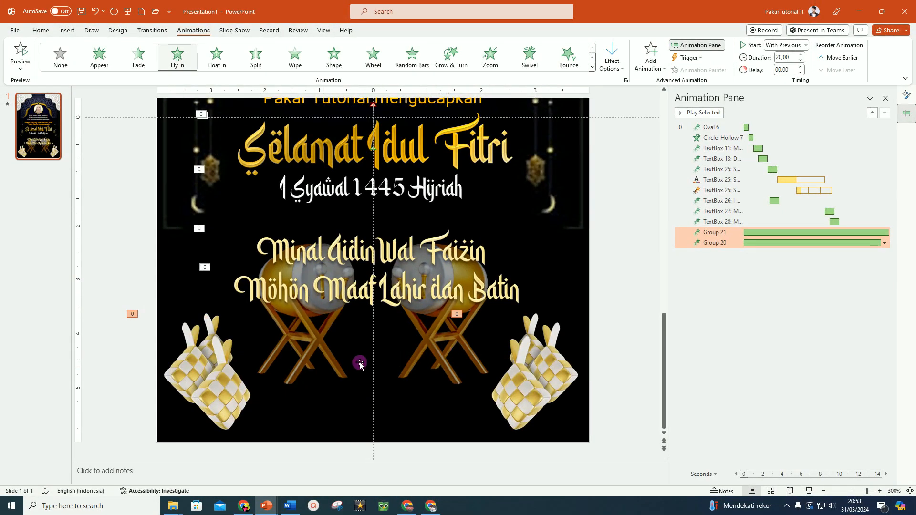
- Apply the Fly In entrance animation to the left drum picture with direction From Left
left_click(305, 370)
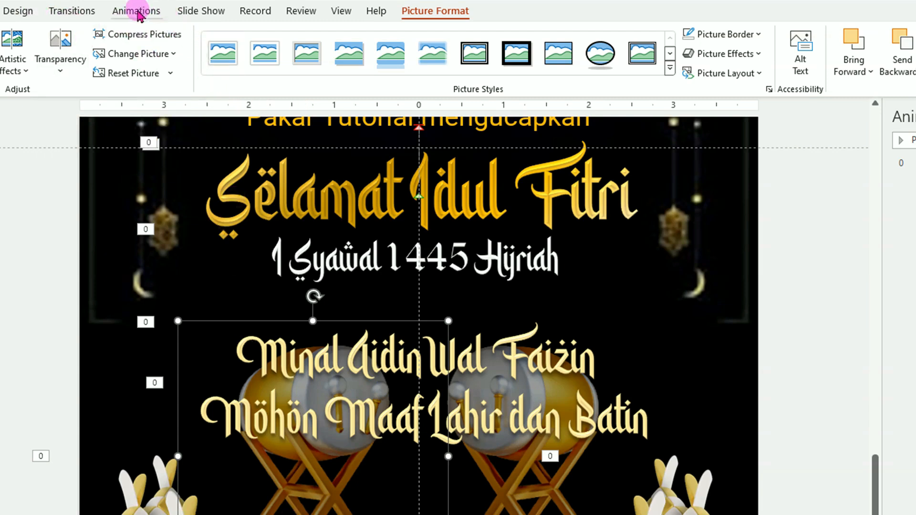
left_click(138, 12)
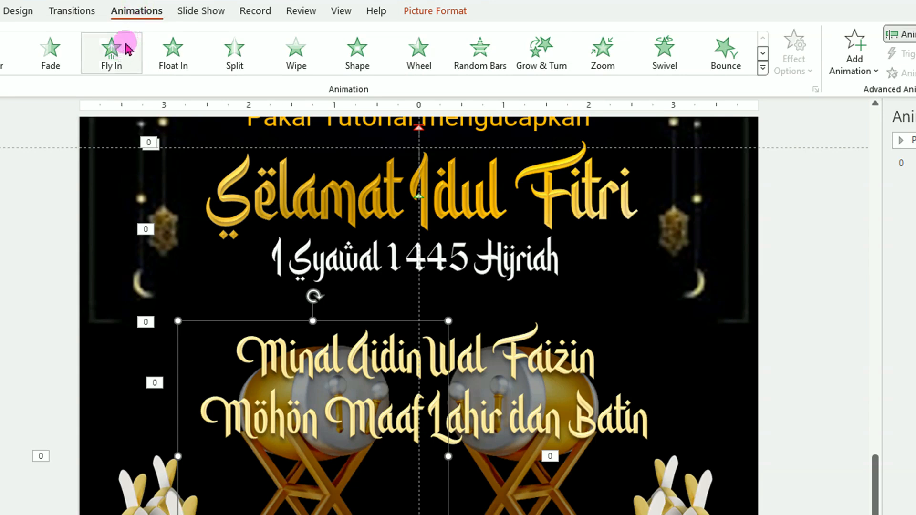
left_click(115, 59)
left_click(794, 52)
left_click(806, 129)
left_click(794, 49)
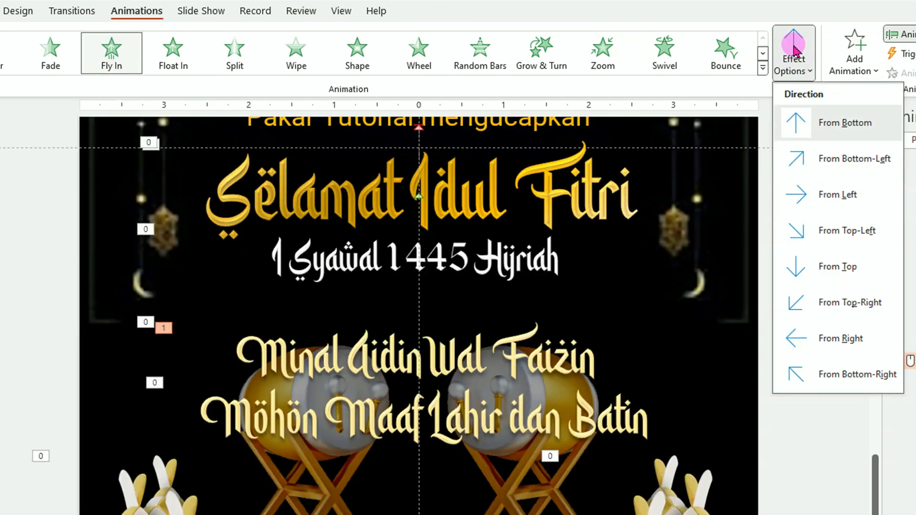
left_click(824, 197)
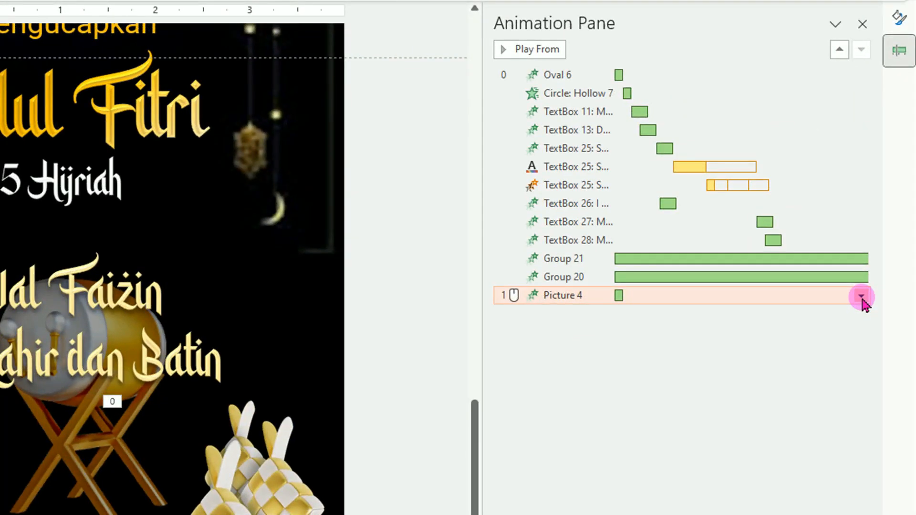
- Add a bounce end of roughly half the slider range to the left drum's Fly In effect
left_click(861, 297)
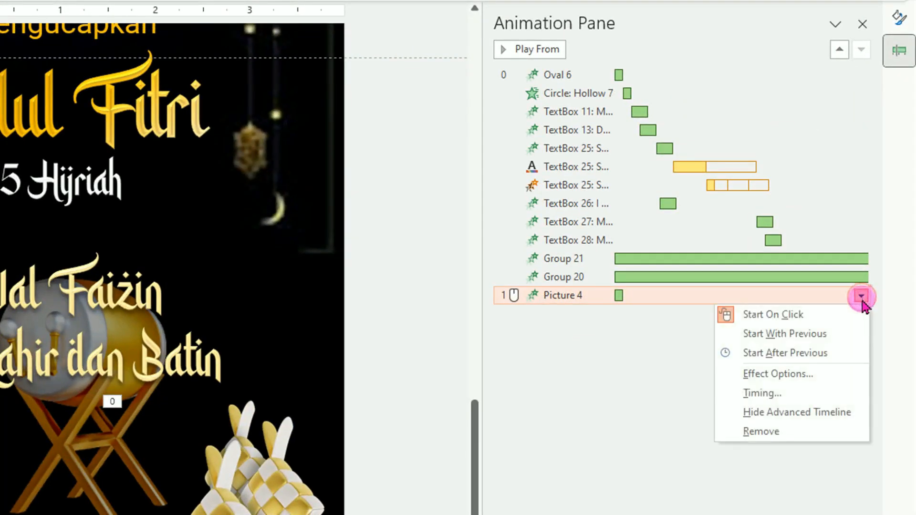
left_click(802, 374)
left_click(263, 231)
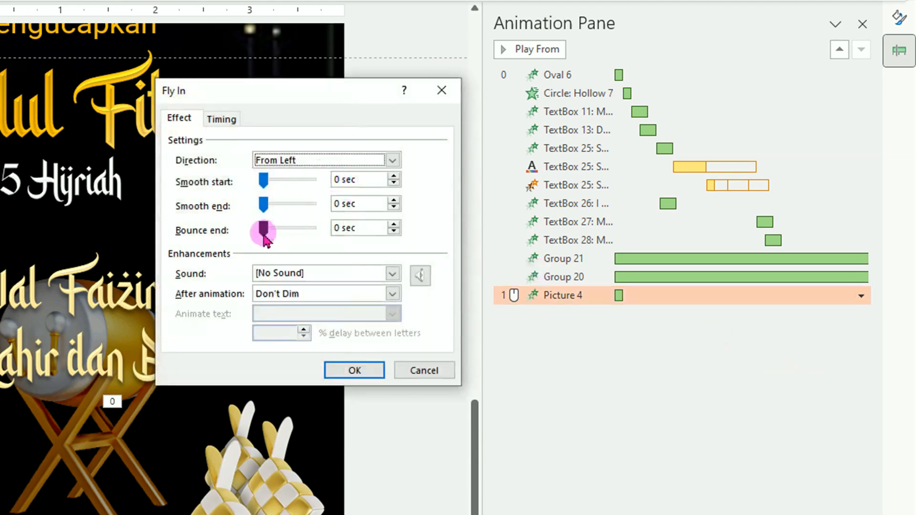
left_click_drag(266, 234, 293, 230)
- Make the left drum's Fly In start With Previous, last 1 second (Fast) and repeat 3 times
left_click(222, 119)
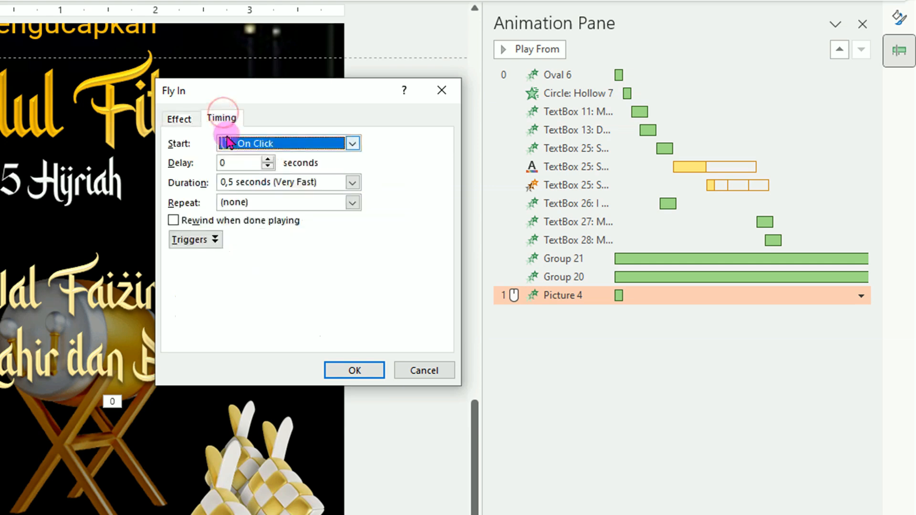
left_click(353, 143)
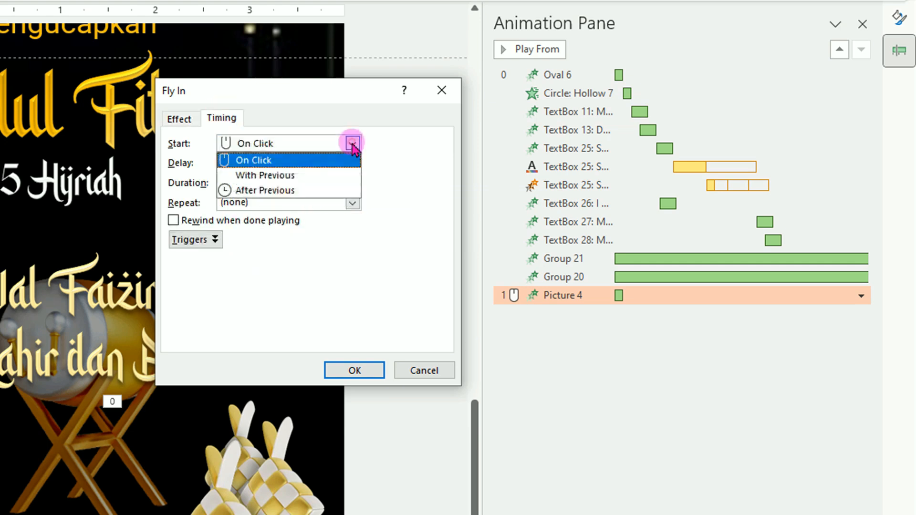
left_click(303, 175)
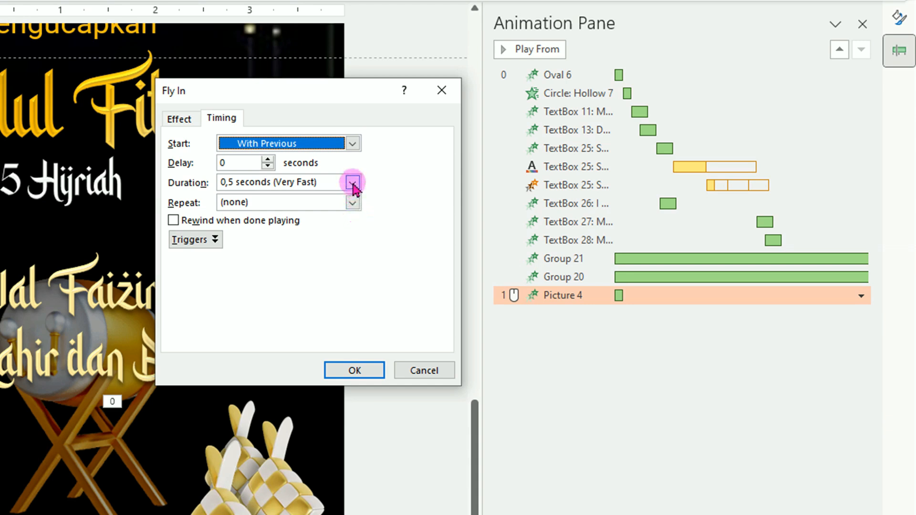
left_click(353, 182)
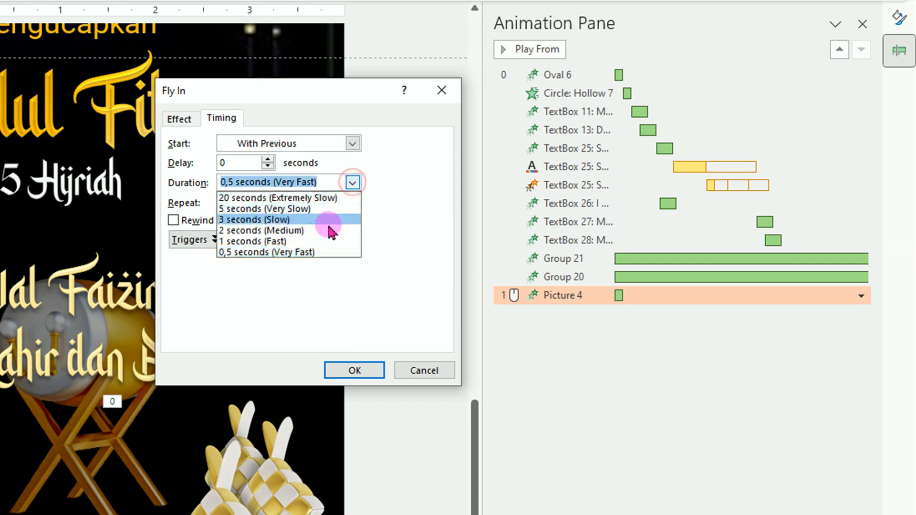
left_click(306, 242)
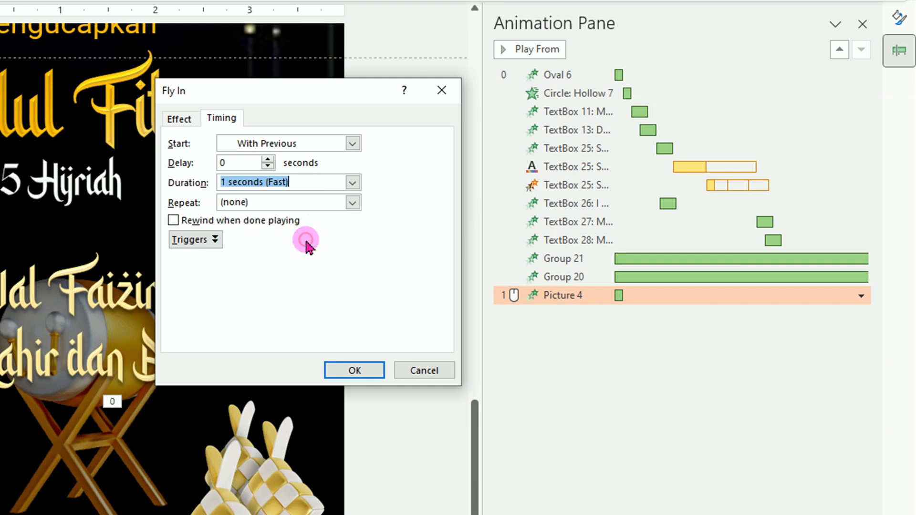
left_click(353, 203)
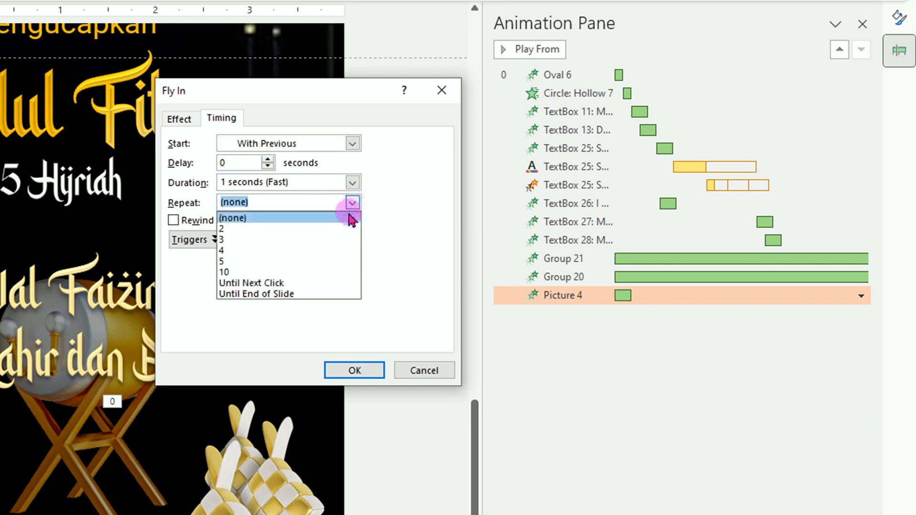
left_click(292, 240)
left_click(355, 368)
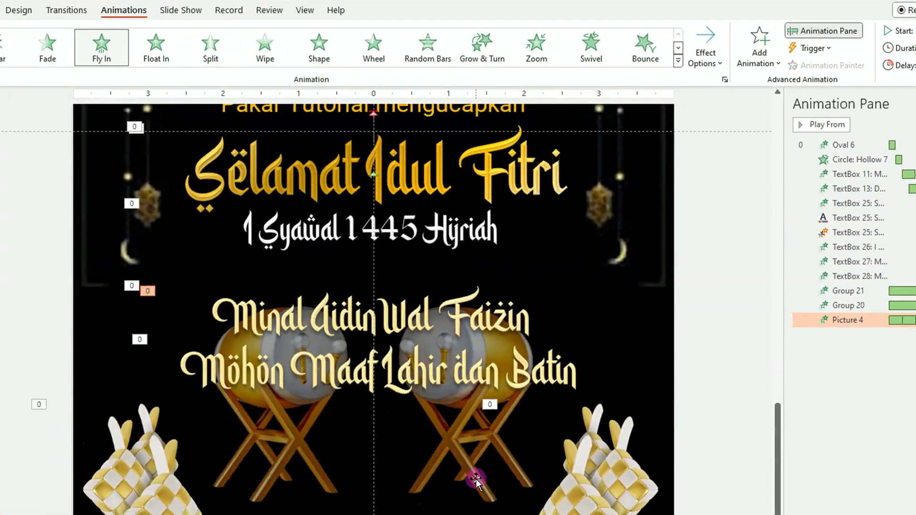
- Apply the Fly In entrance animation to the right drum picture with direction From Right
left_click(475, 481)
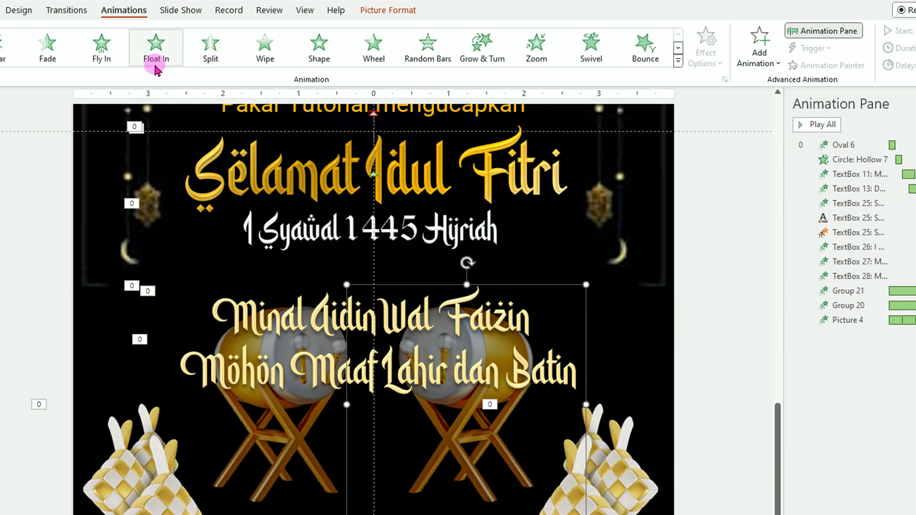
left_click(103, 53)
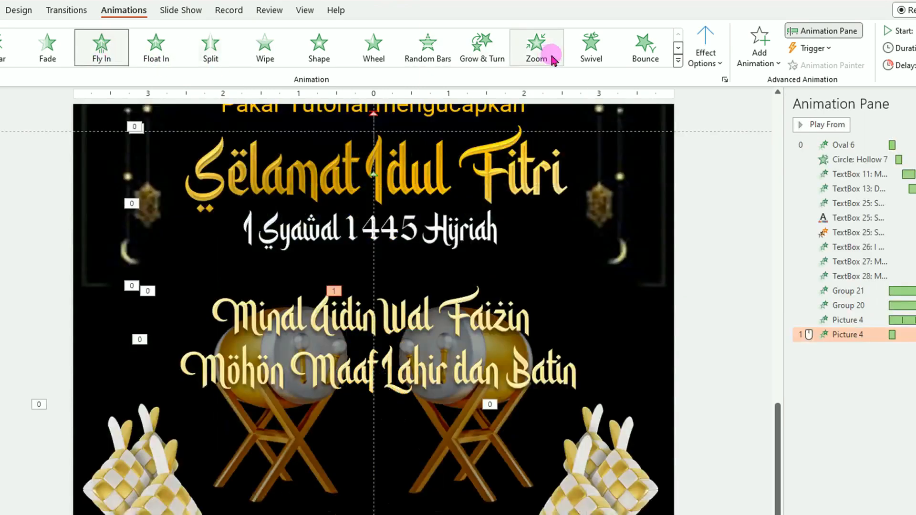
left_click(721, 65)
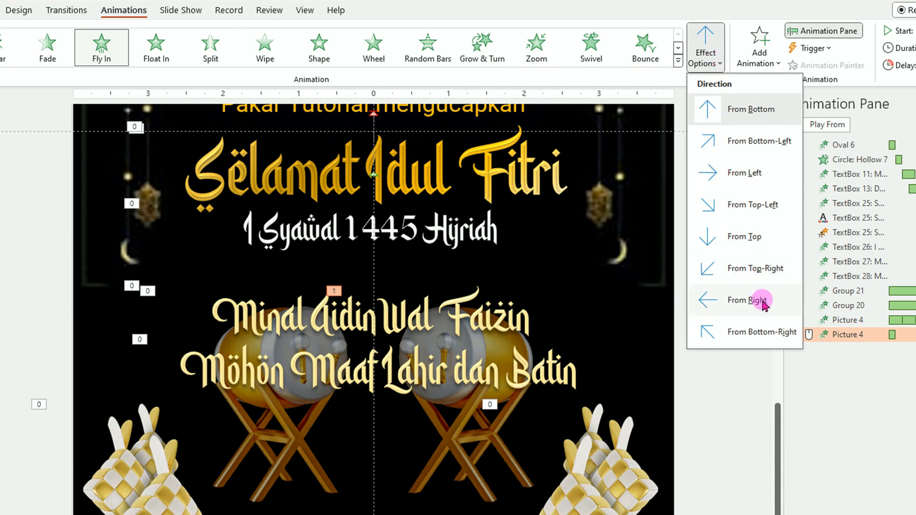
left_click(761, 300)
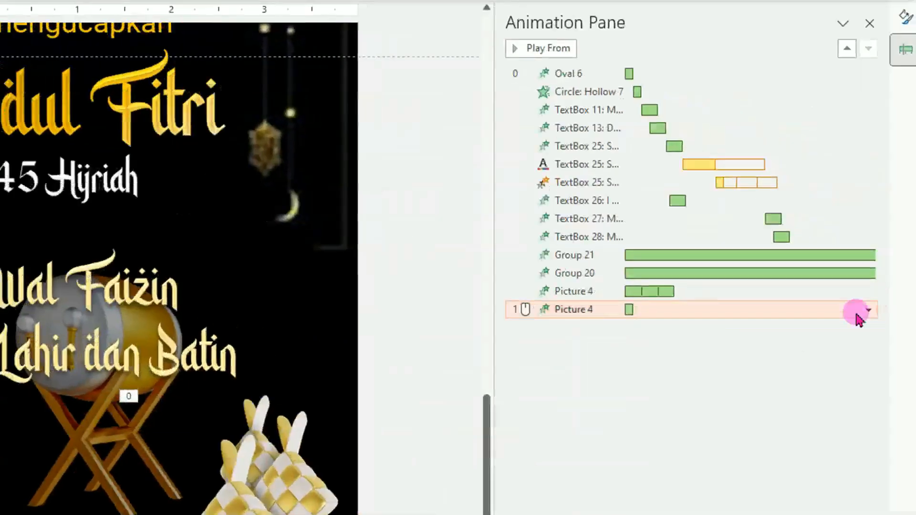
- Set the bounce end of the right drum's Fly In effect to 0.3 sec
left_click(862, 311)
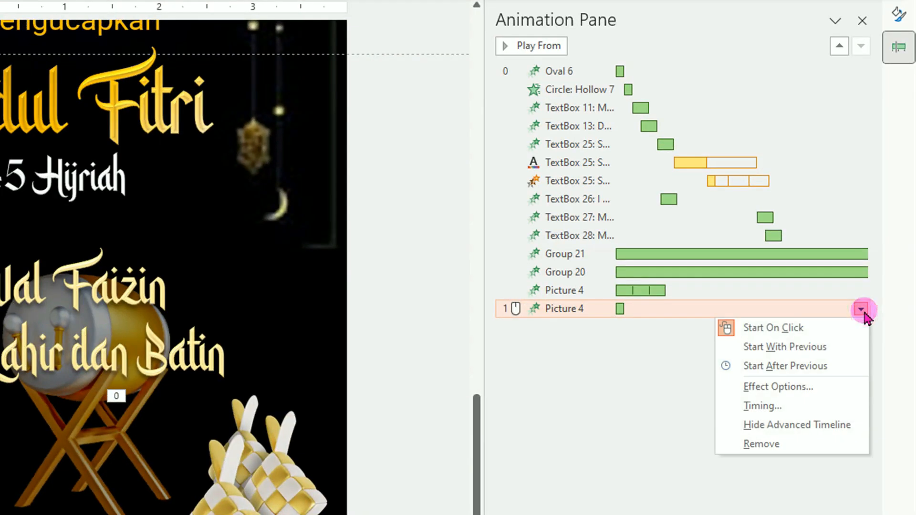
left_click(809, 385)
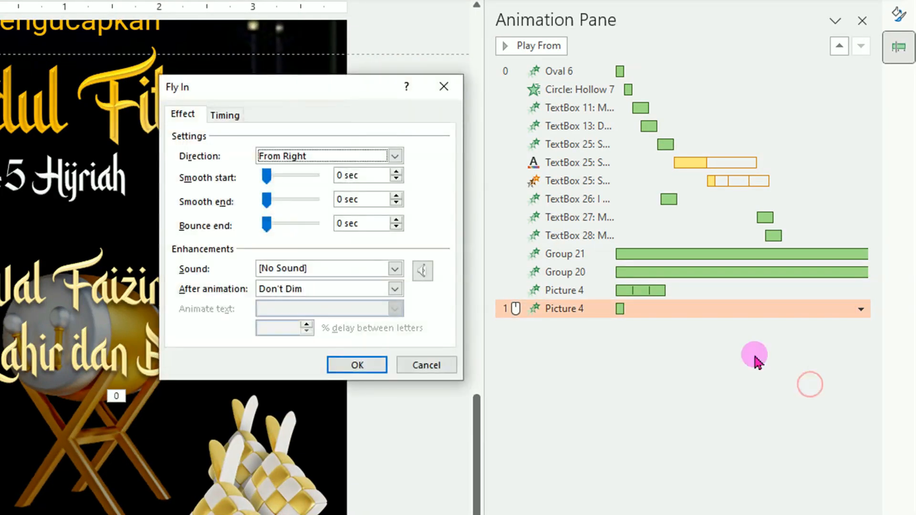
left_click_drag(263, 228, 296, 235)
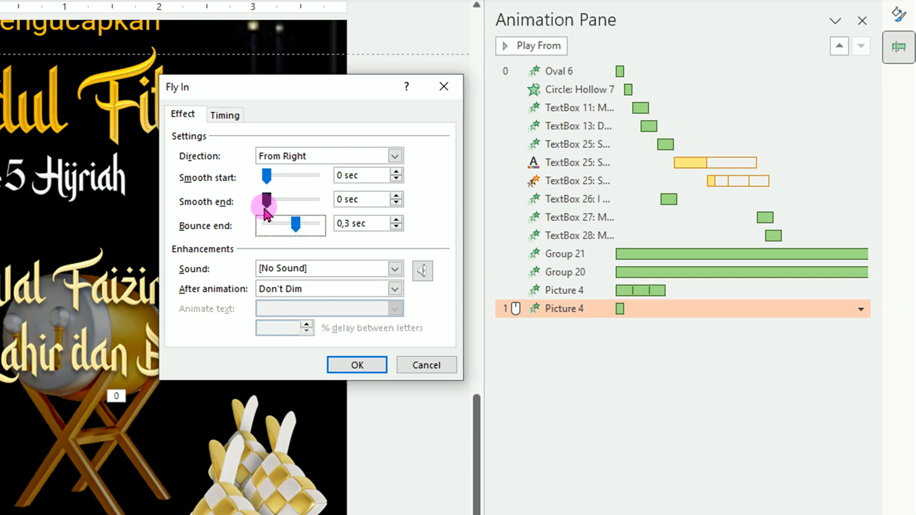
- Make the right drum's Fly In start With Previous, last 1 second (Fast) and repeat 3 times
left_click(228, 116)
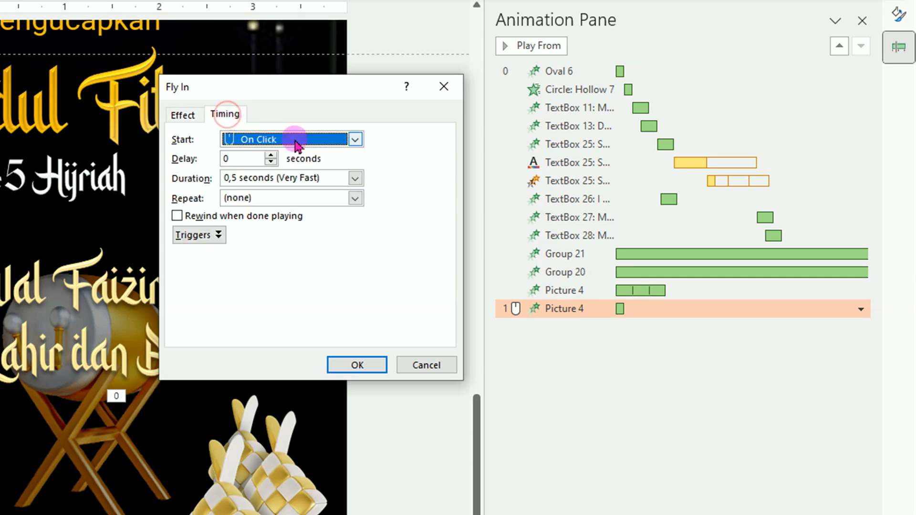
left_click(354, 139)
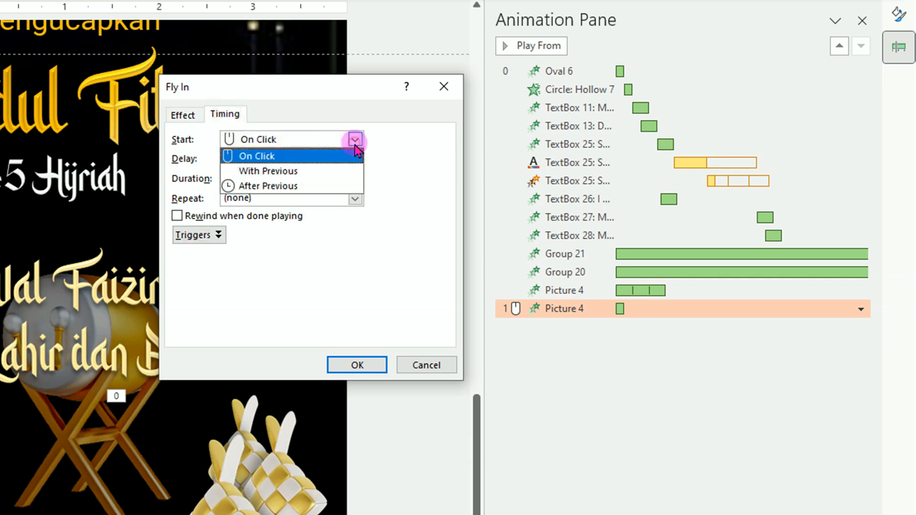
left_click(300, 171)
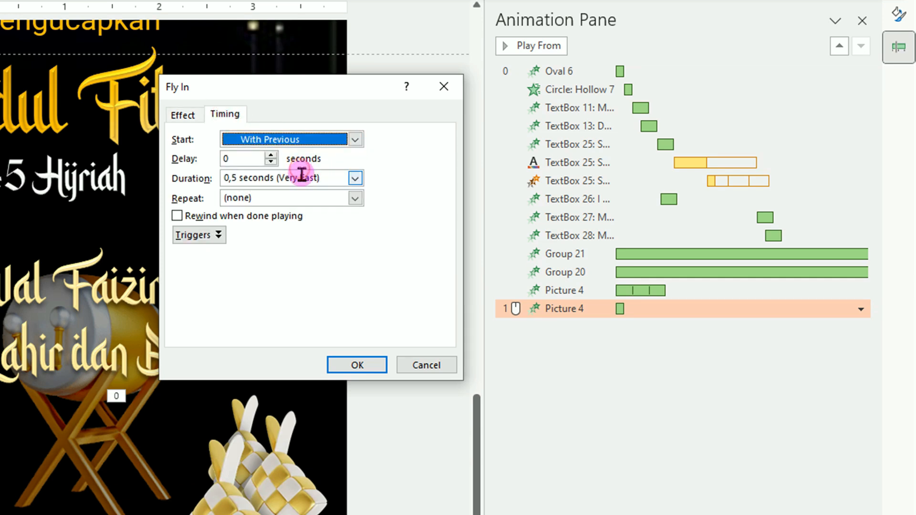
left_click(354, 179)
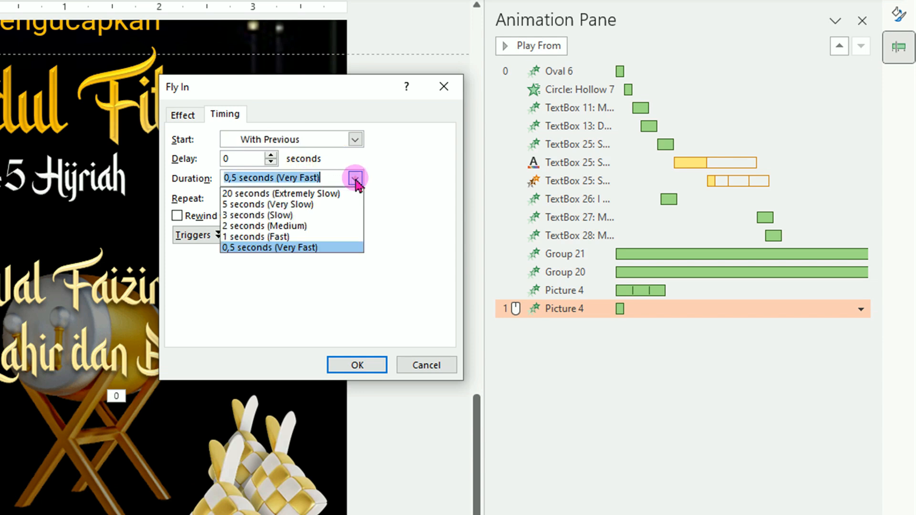
left_click(277, 236)
left_click(354, 199)
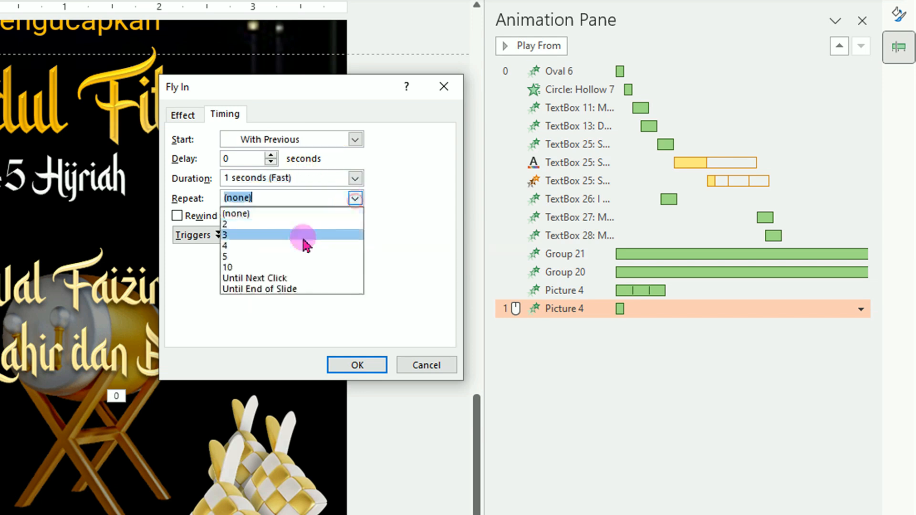
left_click(258, 234)
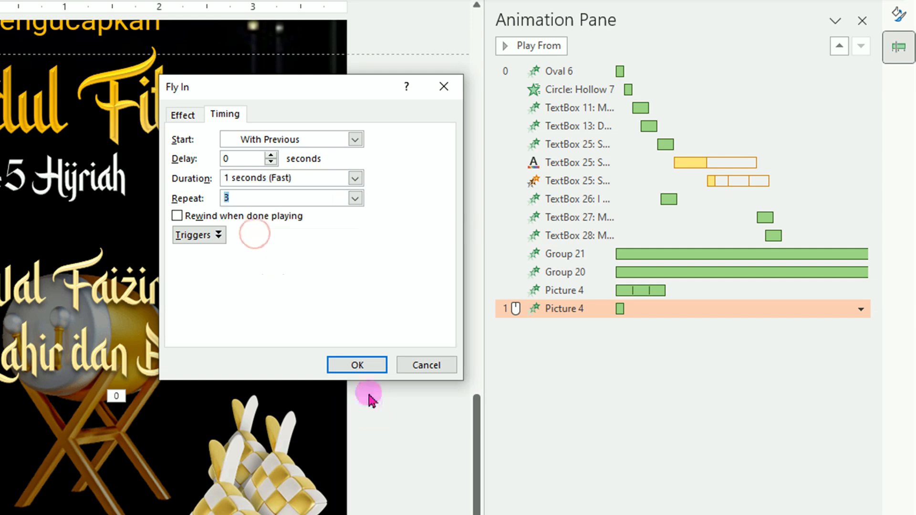
left_click(364, 366)
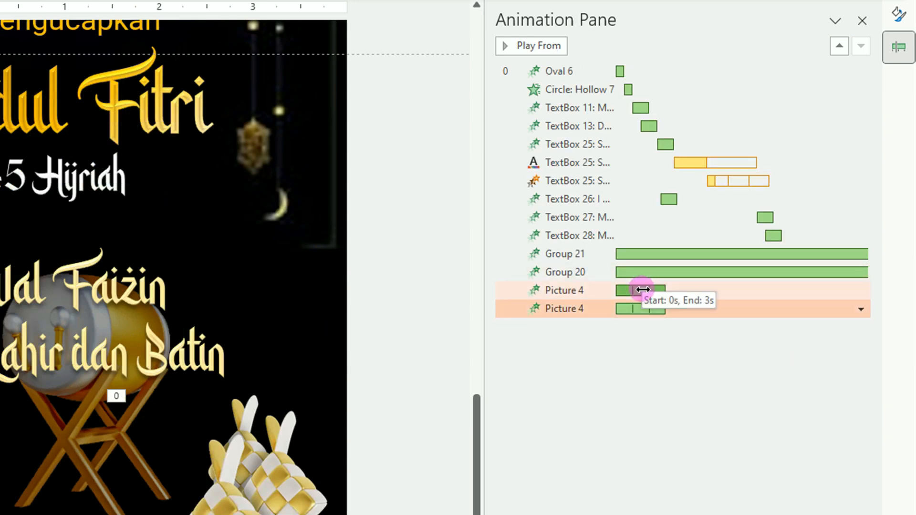
- Shift both drum animations on the timeline so that each starts at about 6 seconds
left_click_drag(636, 290, 738, 289)
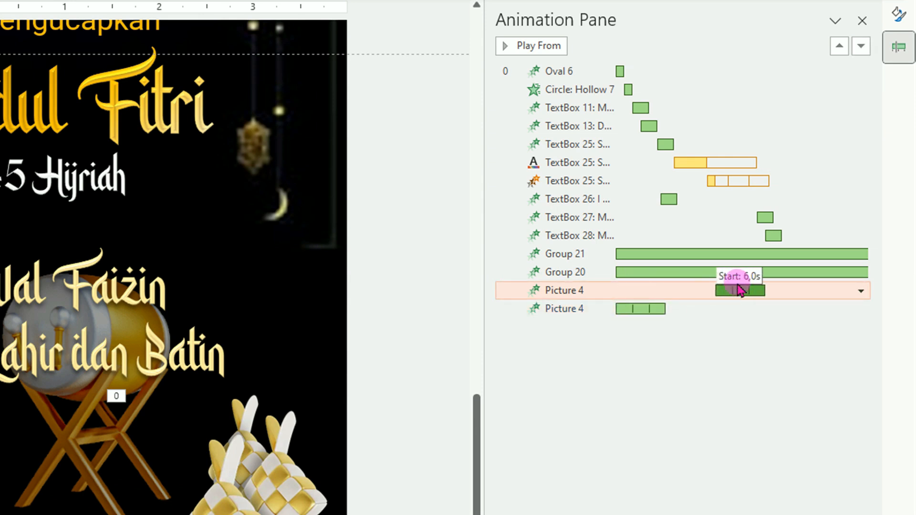
left_click_drag(645, 309, 747, 306)
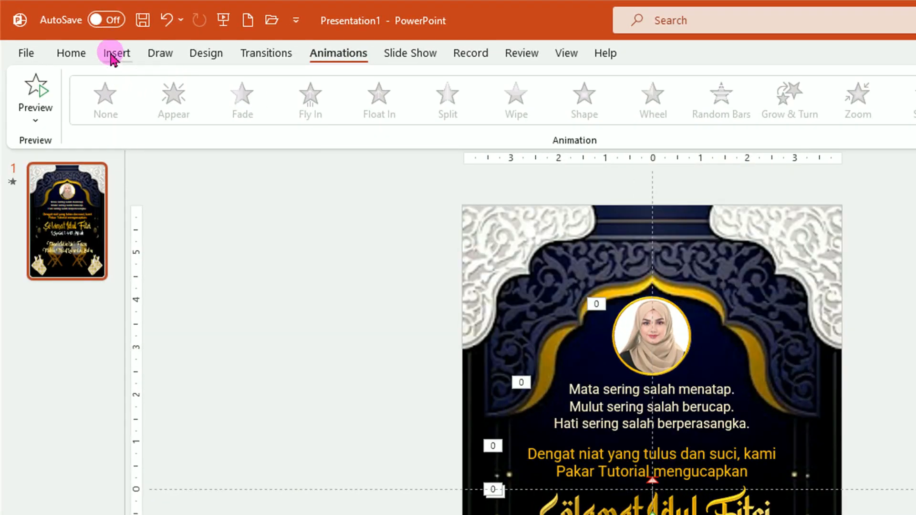
- Draw an 8 × 12 cm rectangle covering the whole slide
left_click(114, 54)
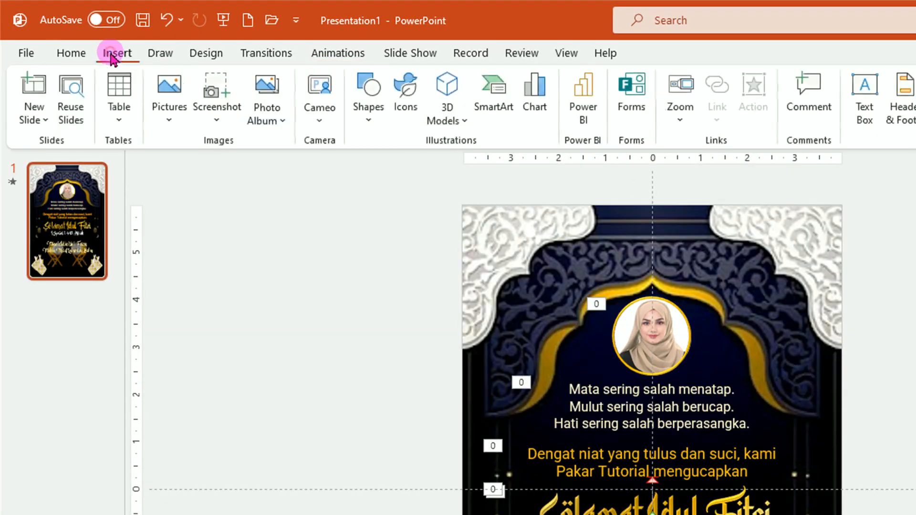
left_click(370, 121)
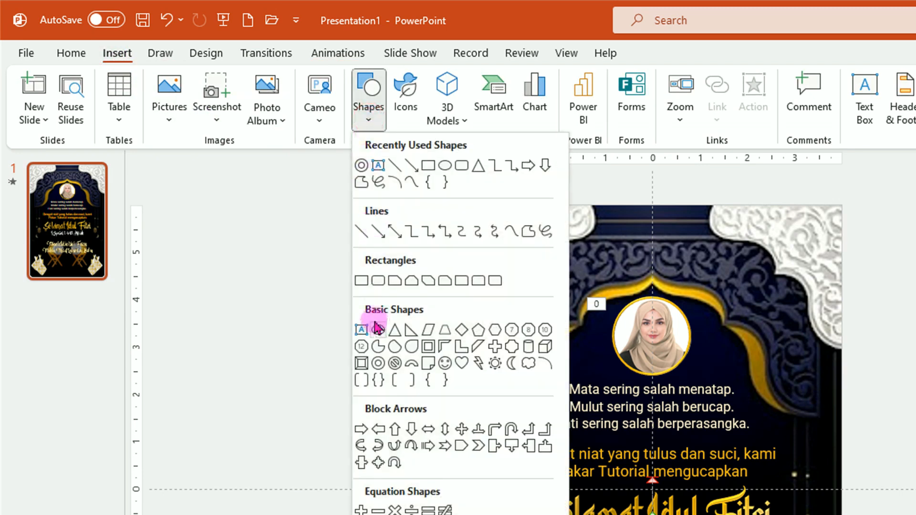
left_click(362, 283)
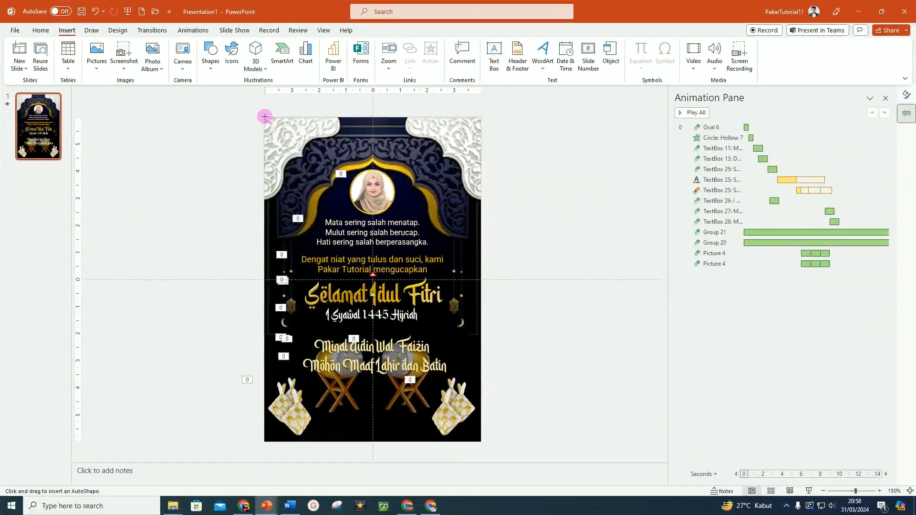
left_click_drag(289, 127, 472, 466)
left_click_drag(434, 428, 481, 449)
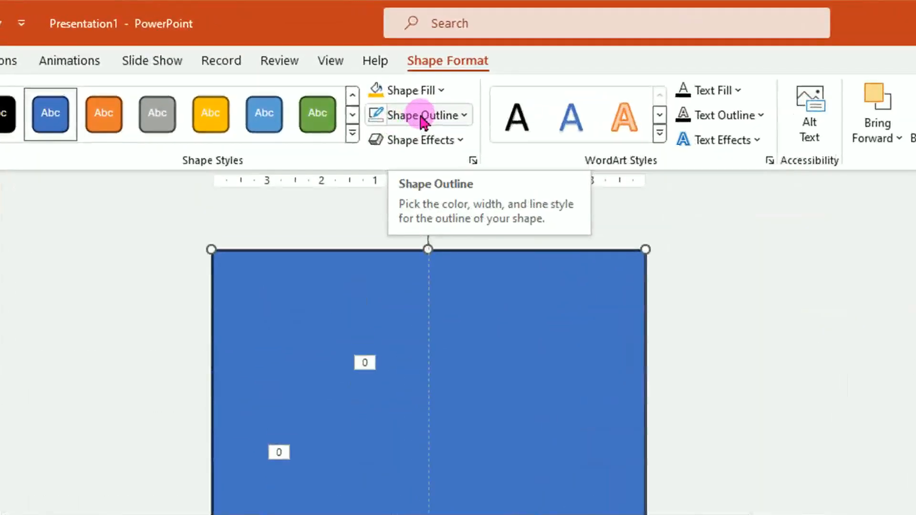
- Remove the rectangle's outline and fill it with the lightest gold theme color
left_click(421, 118)
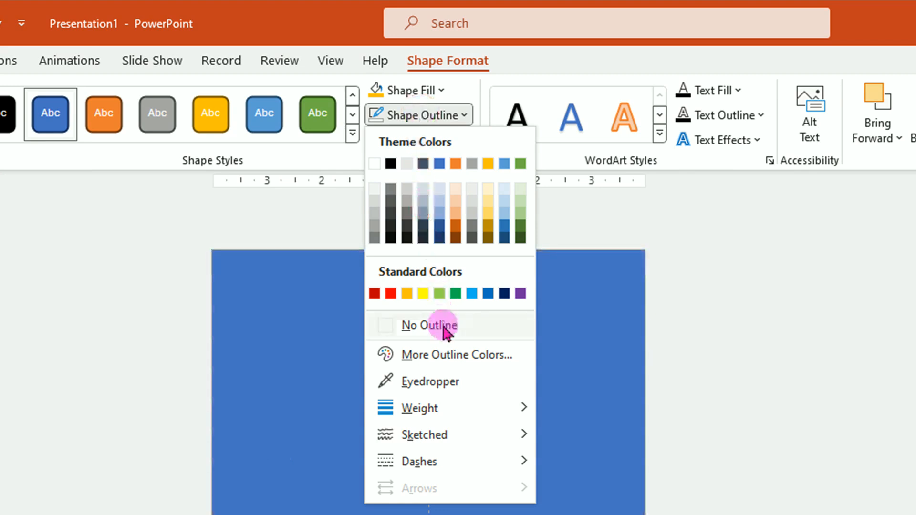
left_click(444, 329)
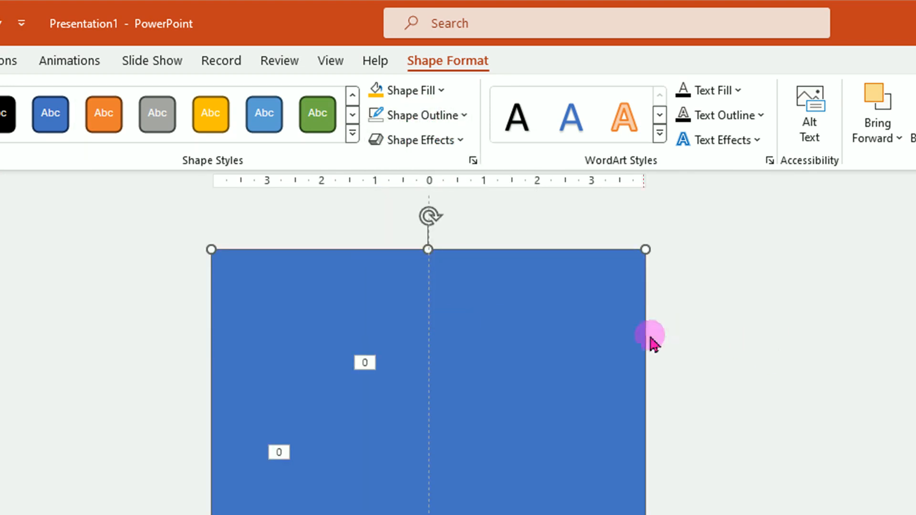
left_click(443, 91)
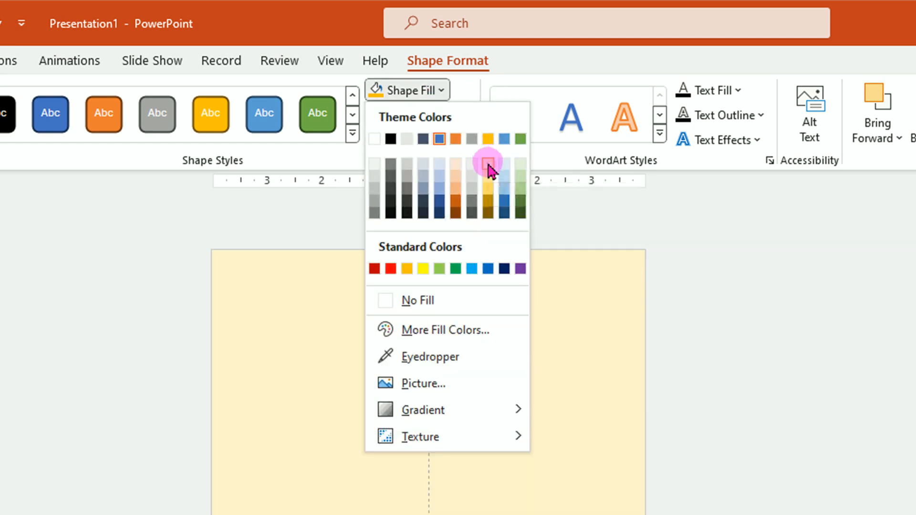
left_click(488, 163)
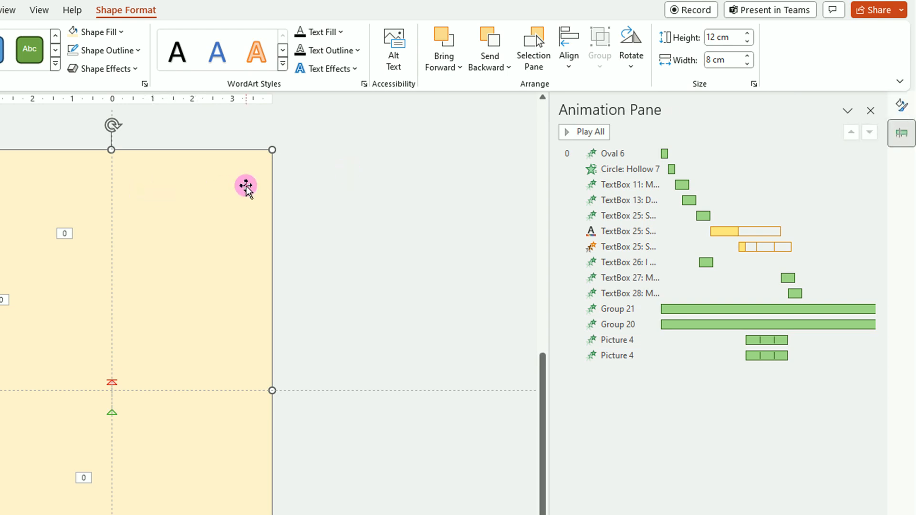
- Format the rectangle's solid fill with a transparency of roughly 70% of the available range
right_click(247, 183)
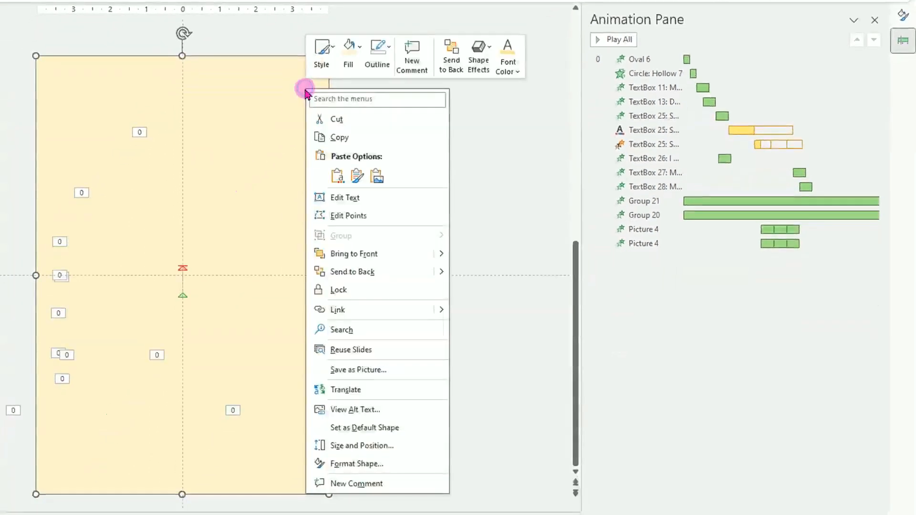
left_click(377, 465)
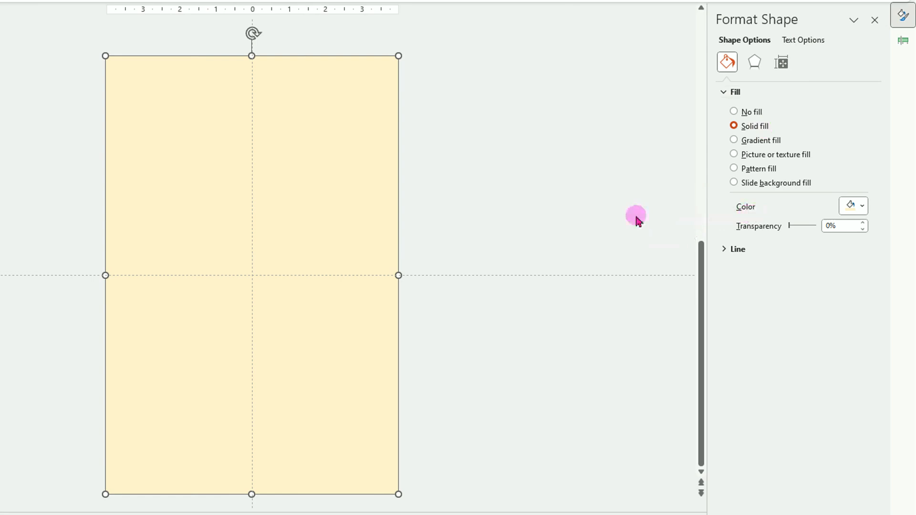
left_click_drag(791, 230, 809, 227)
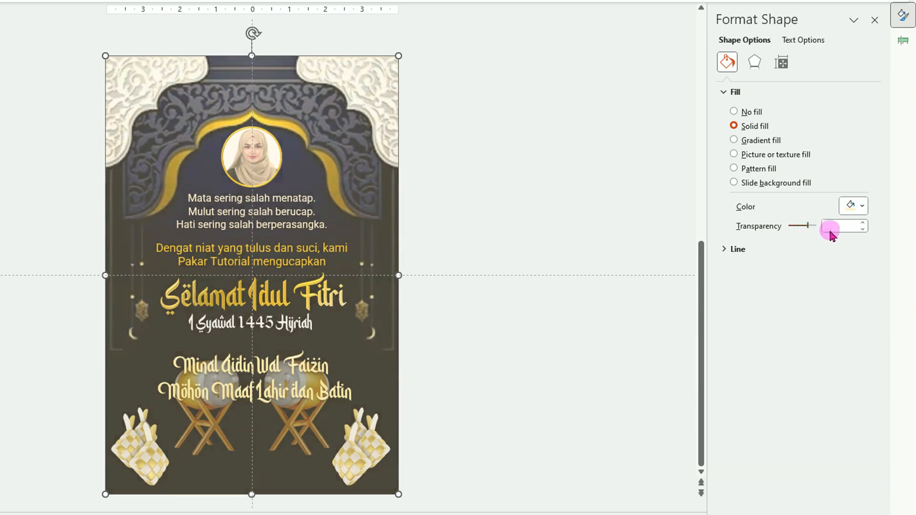
left_click(864, 223)
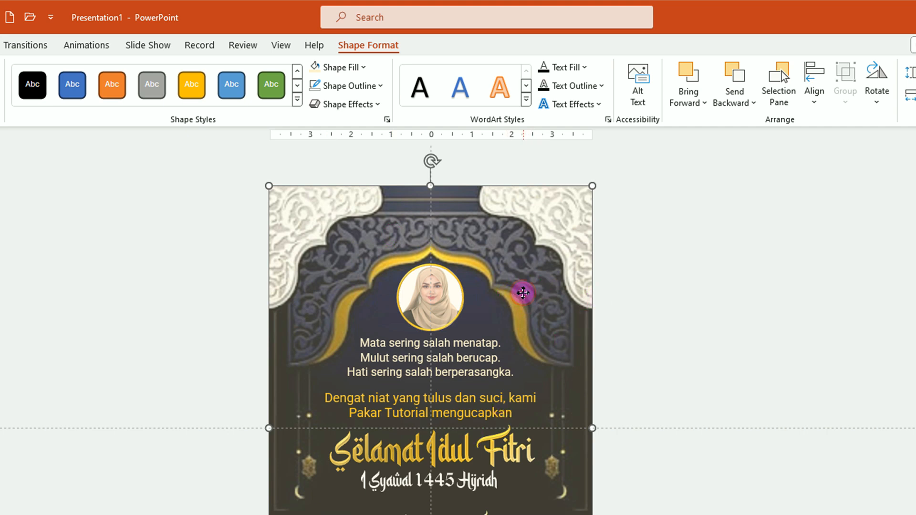
- Apply the Fill Color emphasis animation to the full-slide rectangle and show the slide's list of animations
left_click(97, 45)
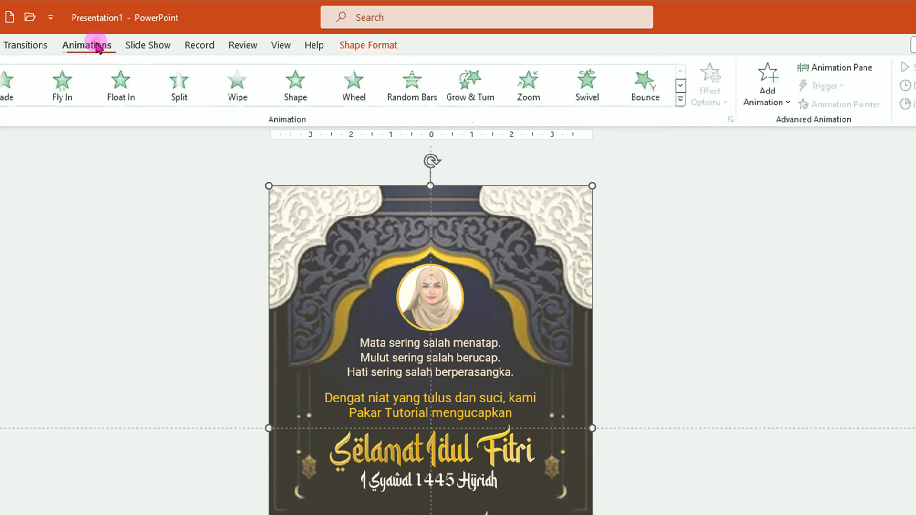
left_click(681, 100)
left_click(681, 101)
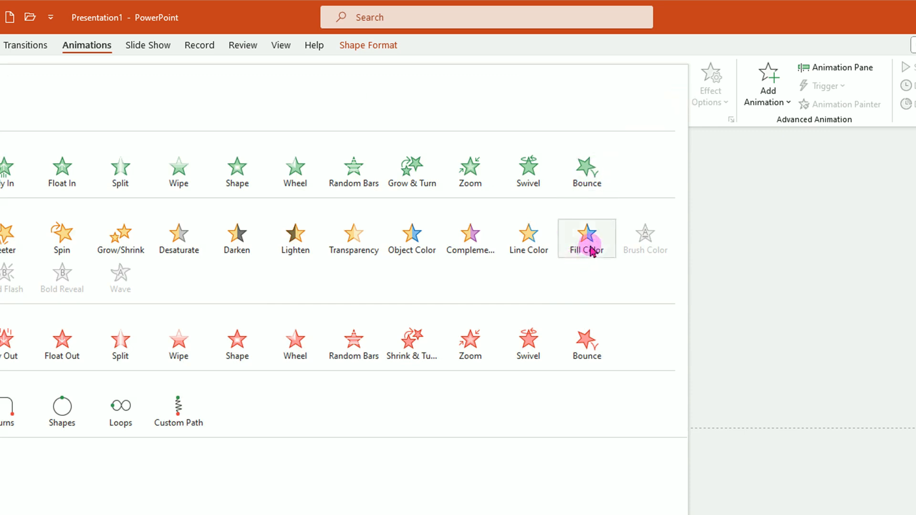
left_click(586, 238)
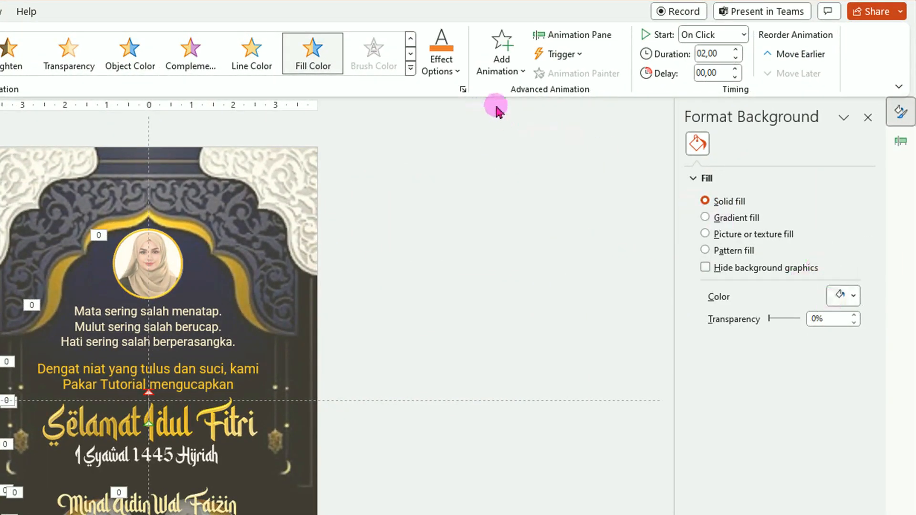
left_click(580, 39)
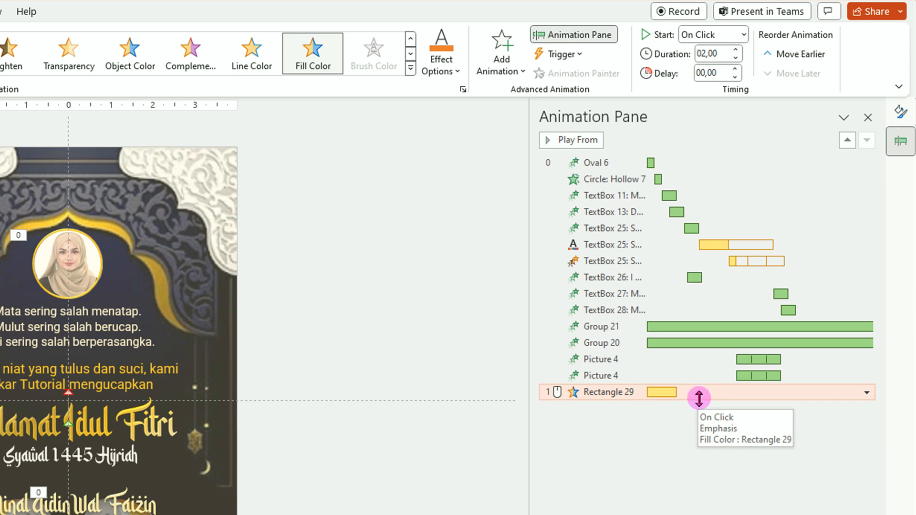
left_click(203, 308)
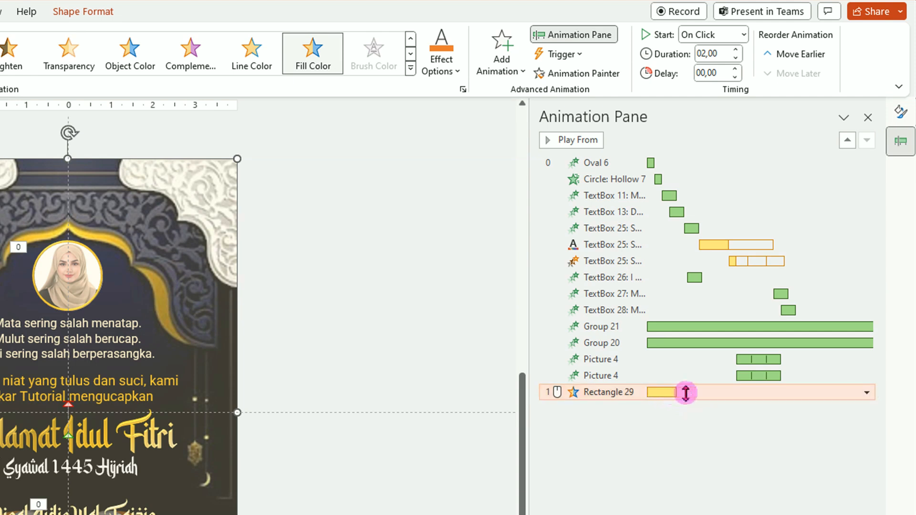
- Set the fill color of the rectangle's Fill Color effect to a bright violet-magenta from the standard colors
left_click(867, 393)
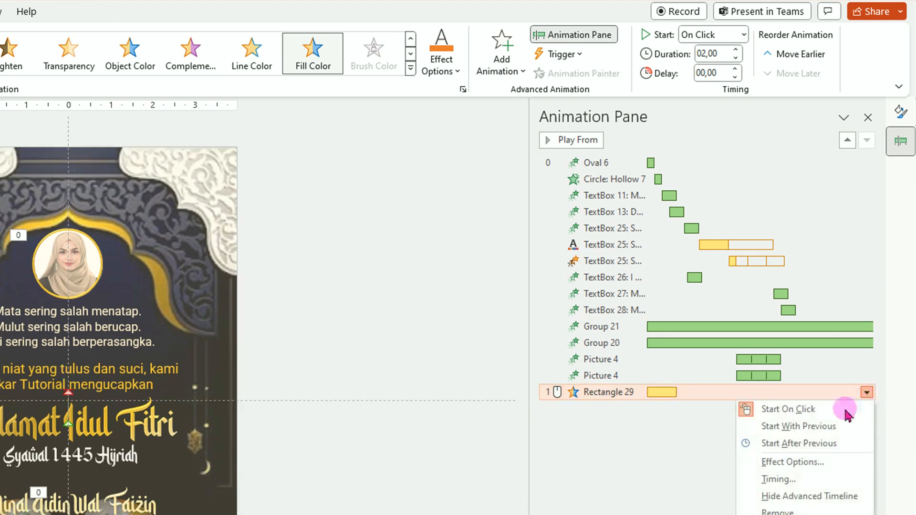
left_click(793, 462)
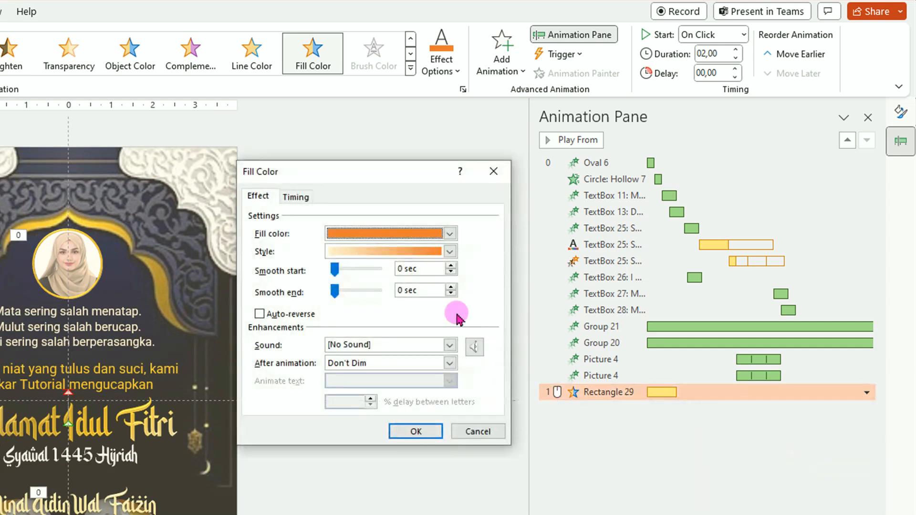
left_click(451, 233)
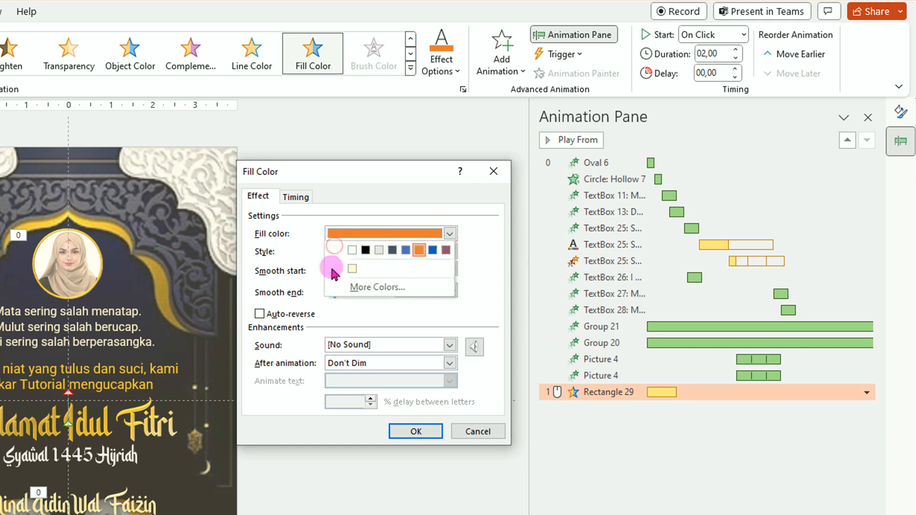
left_click(377, 287)
left_click(288, 196)
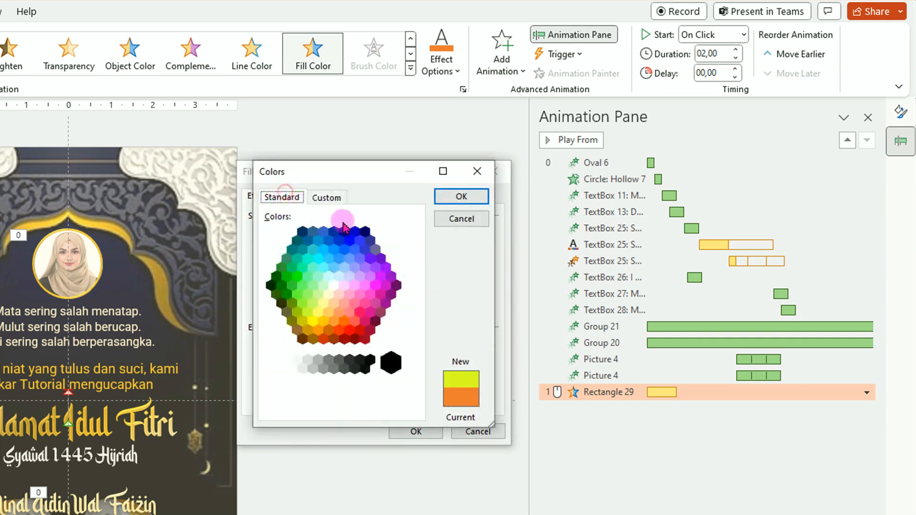
left_click(380, 277)
left_click(465, 196)
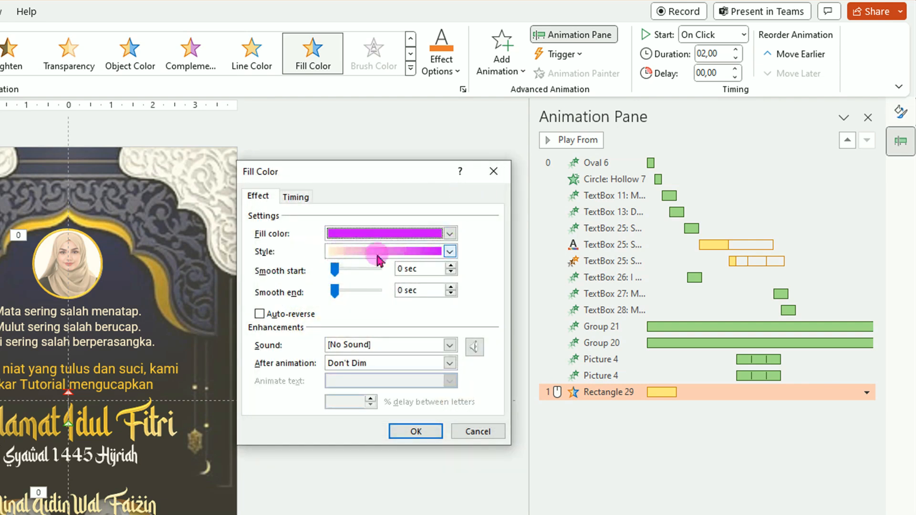
- Choose the rainbow gradient style for the rectangle's Fill Color effect, keeping auto-reverse off
left_click(450, 252)
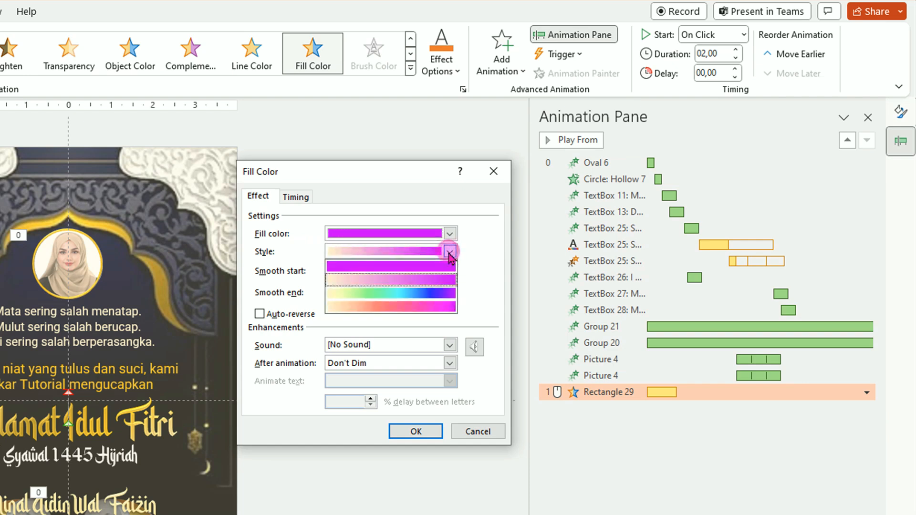
left_click(431, 297)
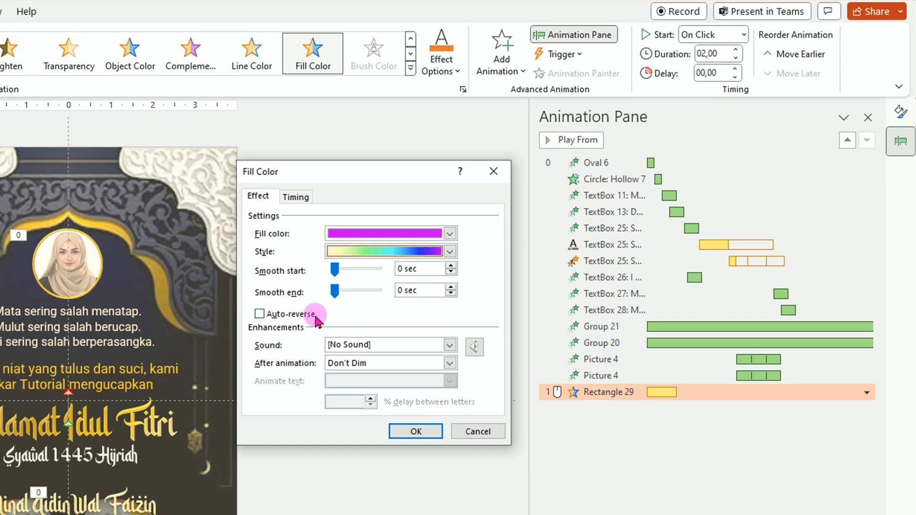
left_click(260, 314)
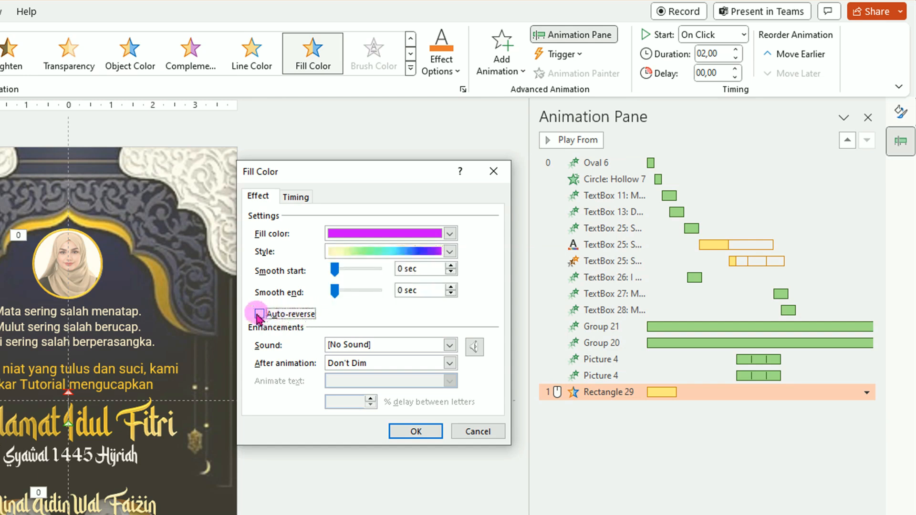
left_click(260, 314)
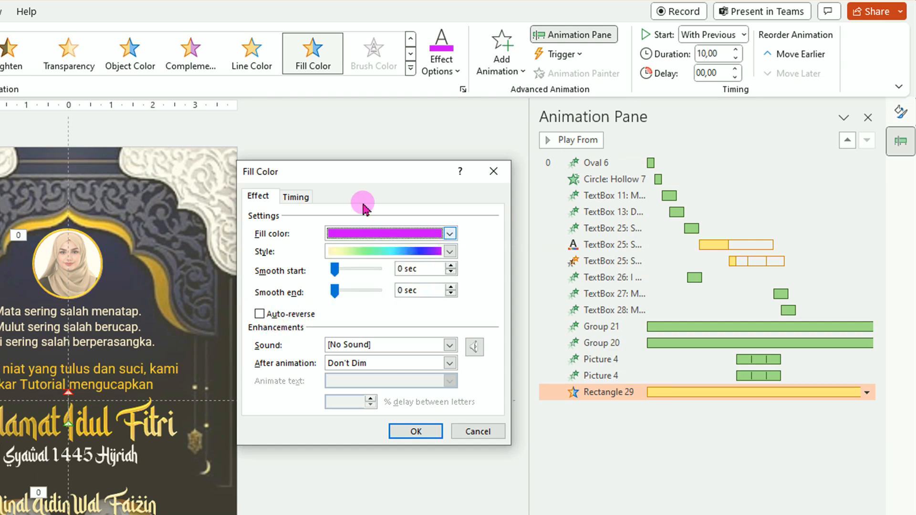
- Set the Fill Color effect to start With Previous with a duration of 10 seconds
left_click(296, 197)
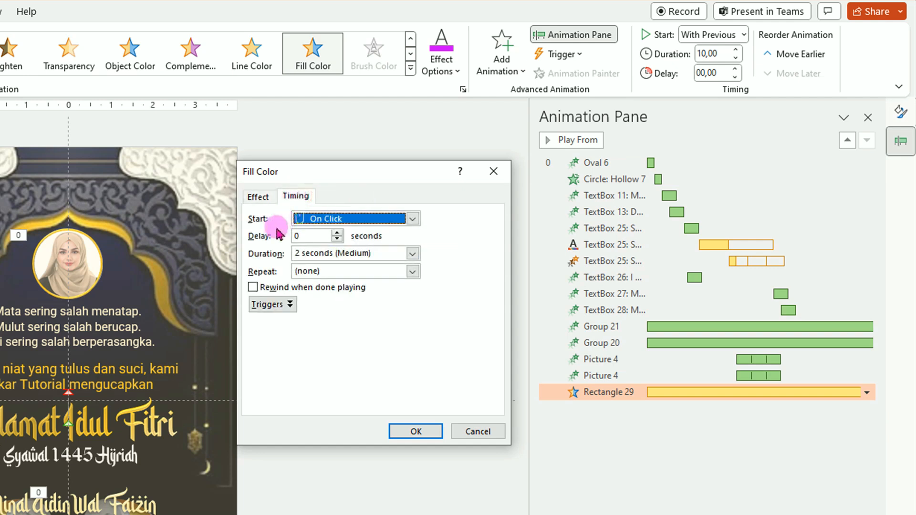
left_click(412, 218)
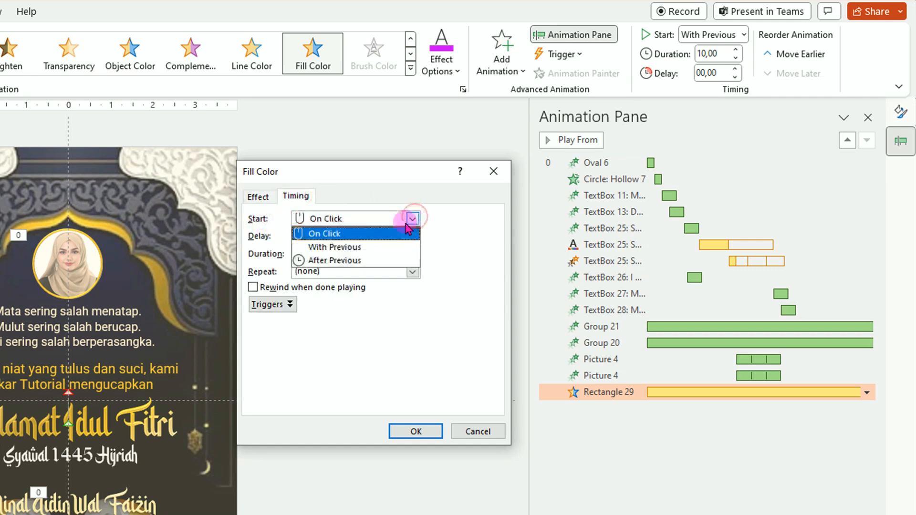
left_click(336, 246)
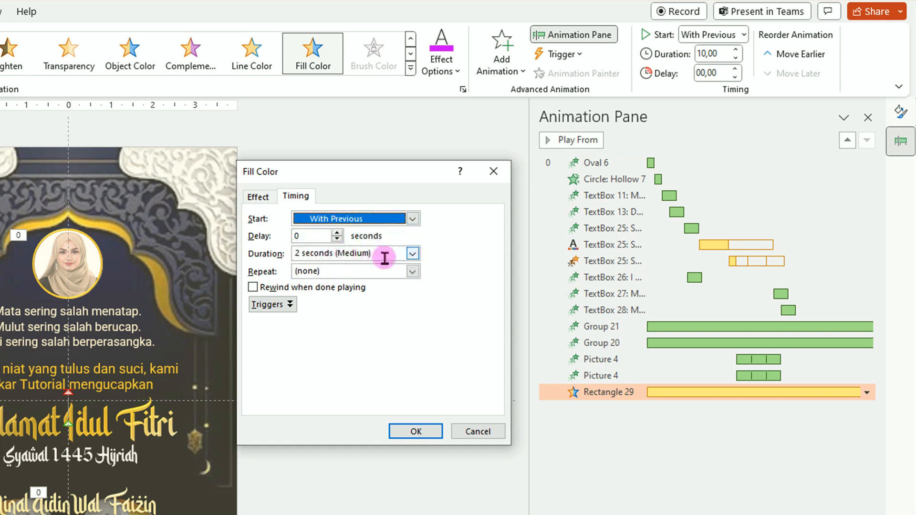
left_click(299, 254)
left_click(299, 254)
left_click_drag(299, 253, 278, 260)
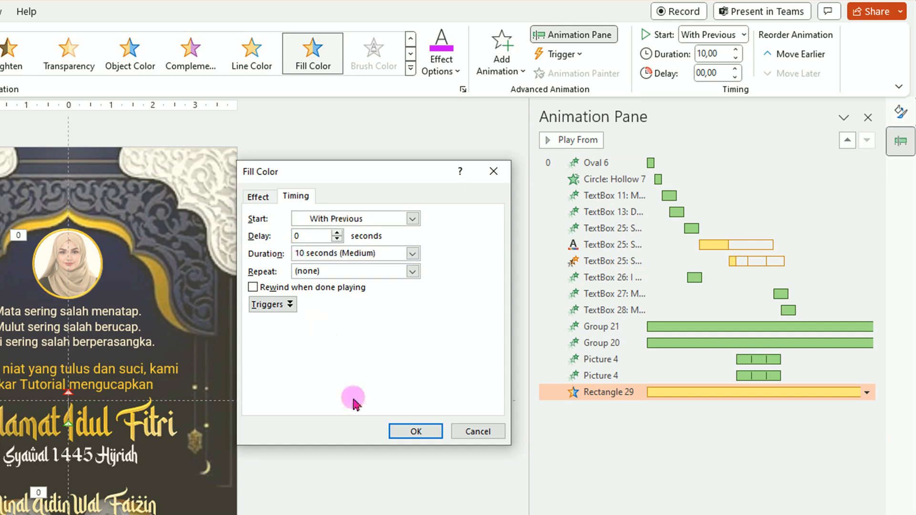
left_click(416, 431)
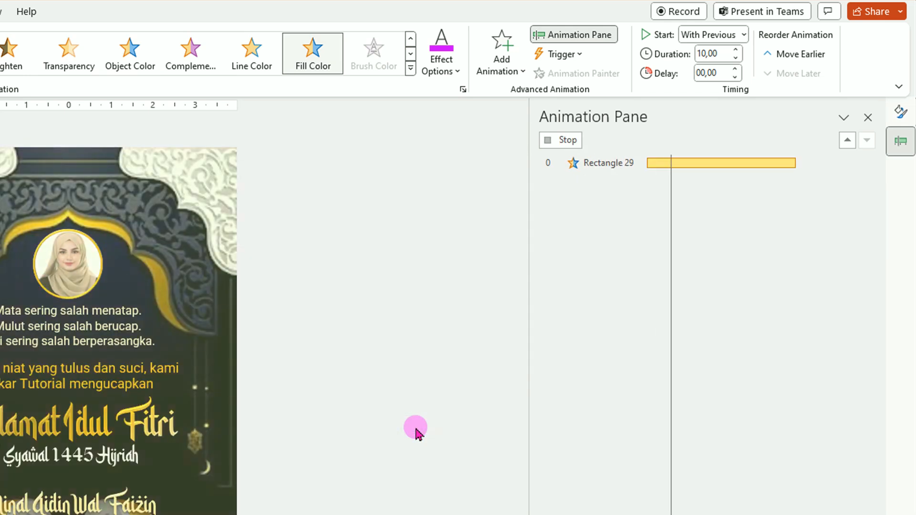
- Add a Swivel exit animation to the full-slide rectangle in addition to its Fill Color effect
left_click(223, 260)
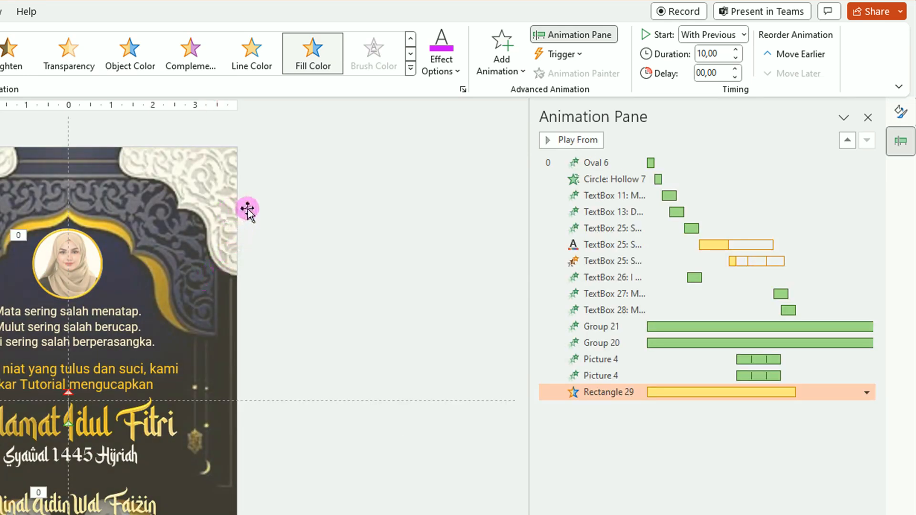
left_click(225, 188)
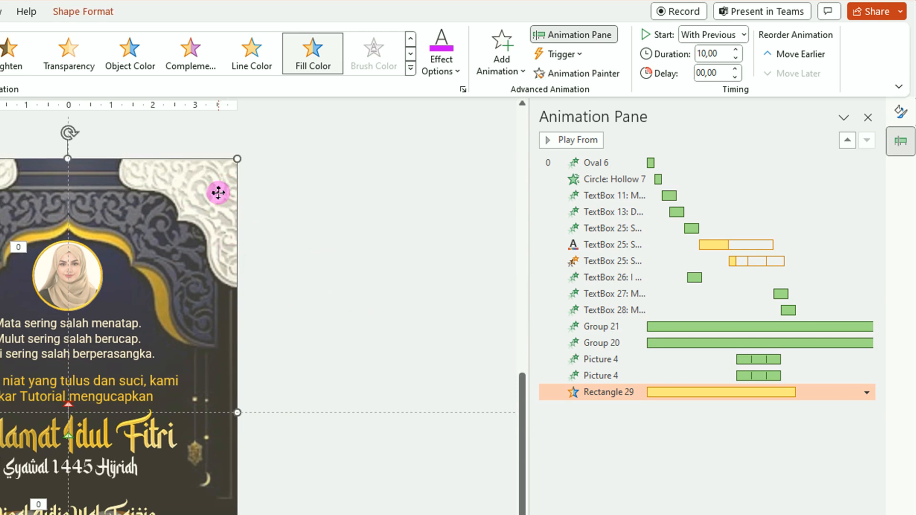
left_click(512, 71)
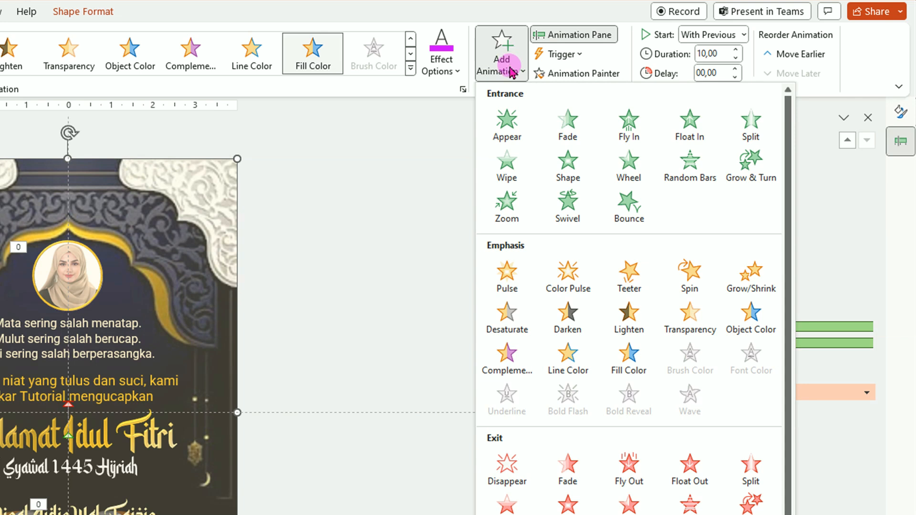
left_click(632, 345)
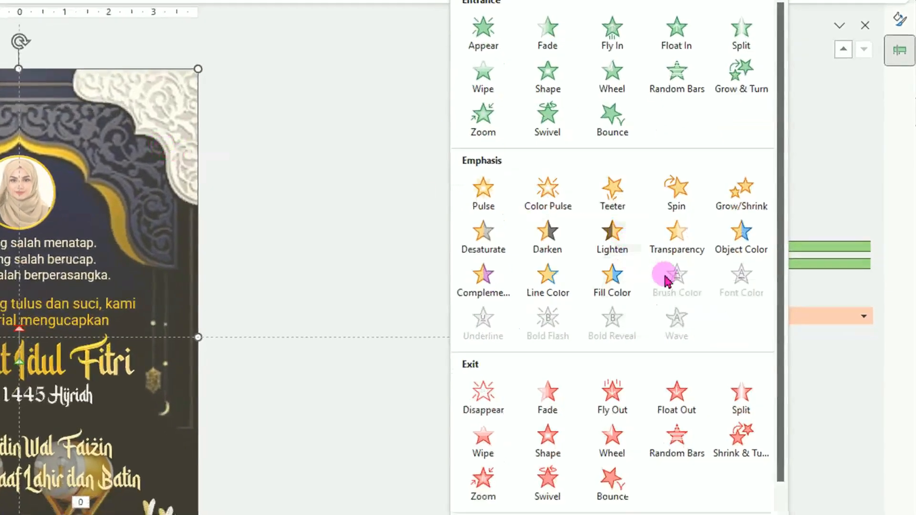
left_click(548, 493)
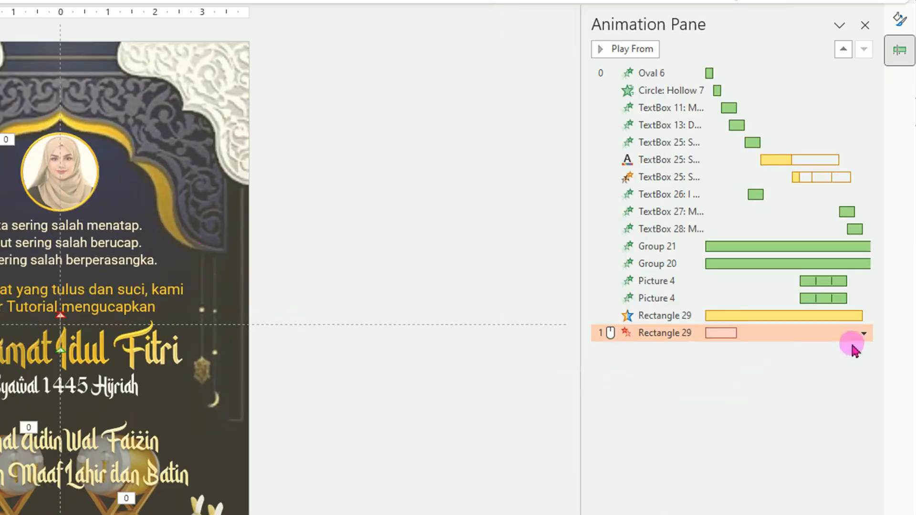
- Set the rectangle's Swivel exit to start With Previous with a duration of 10 seconds
left_click(863, 333)
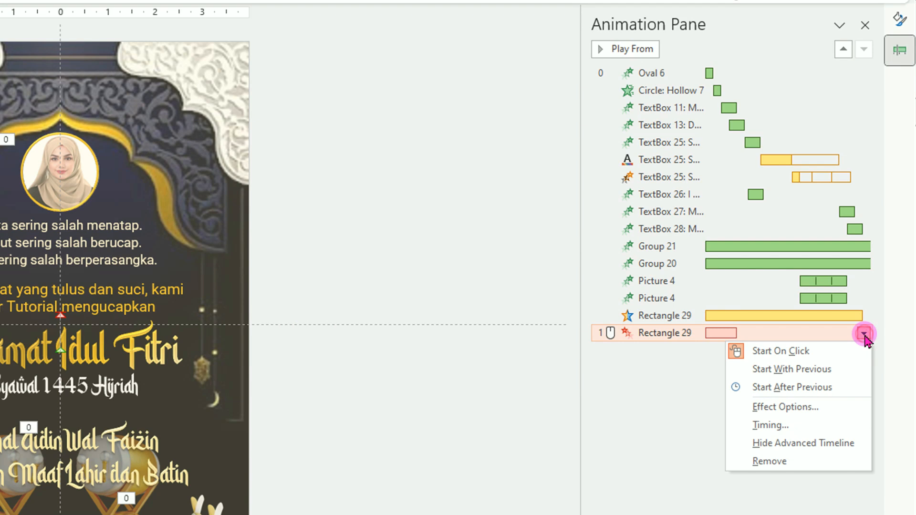
left_click(790, 429)
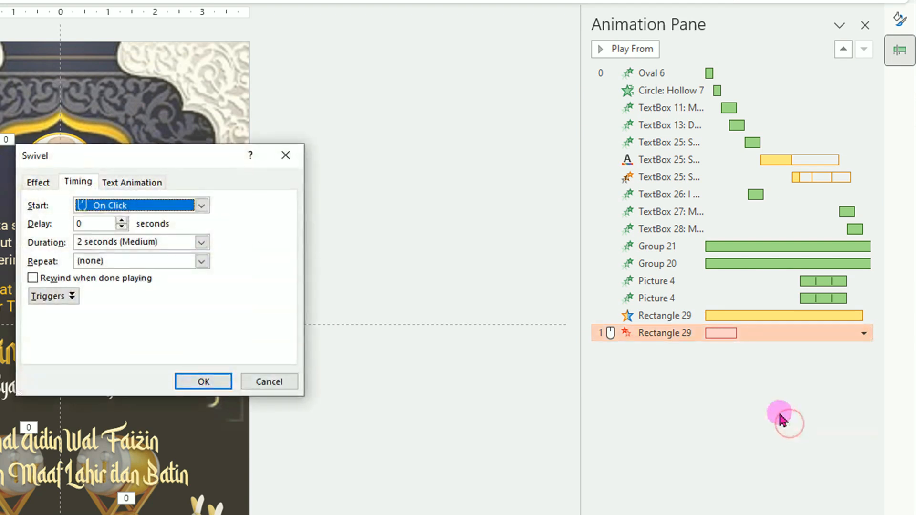
left_click_drag(201, 160, 466, 137)
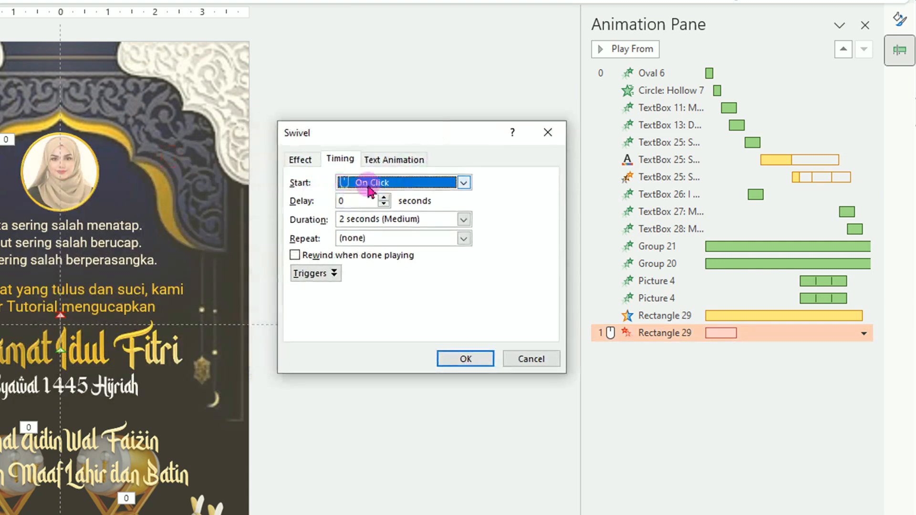
left_click(464, 183)
left_click(380, 212)
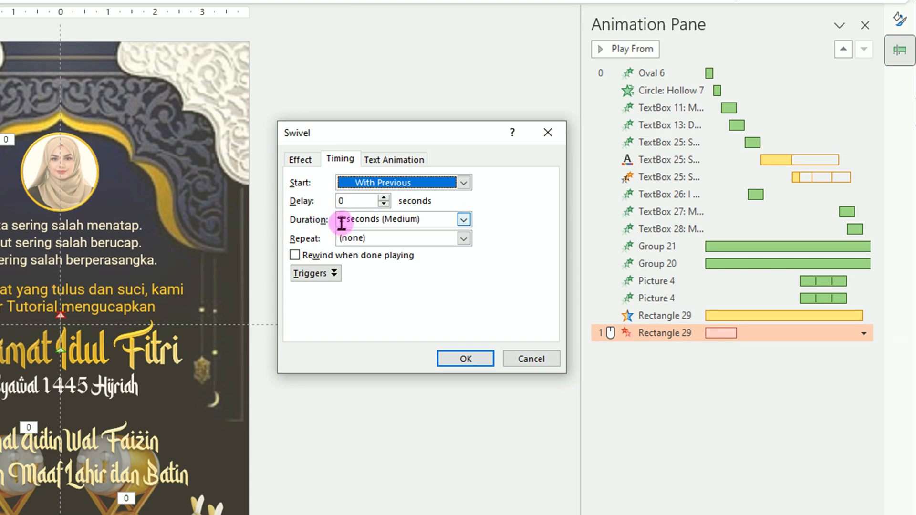
left_click(342, 220)
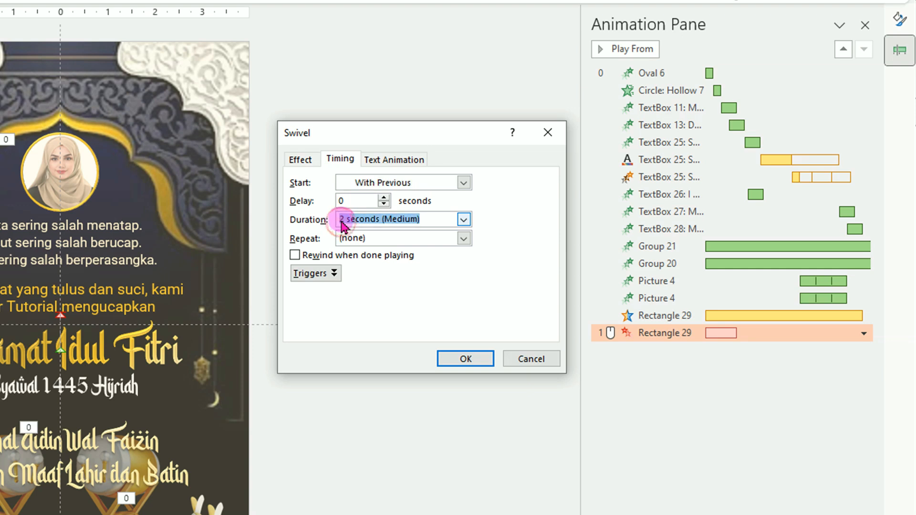
left_click(342, 220)
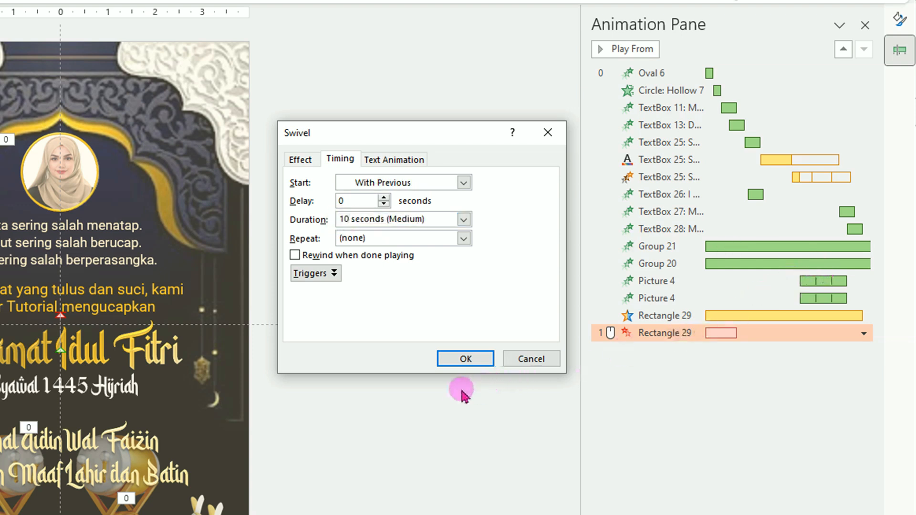
left_click(468, 360)
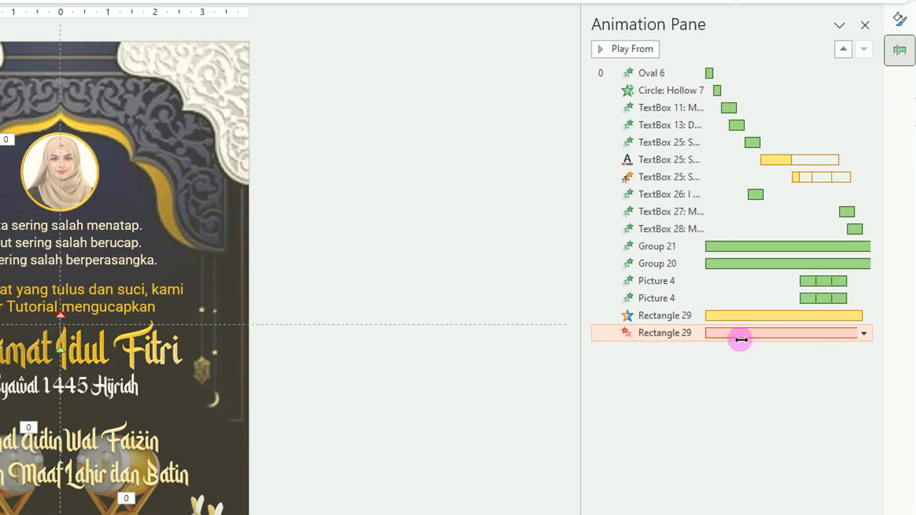
- Shift the rectangle's Swivel exit on the timeline to start at 10 seconds, and play the slide show to preview the card
left_click_drag(724, 333, 814, 336)
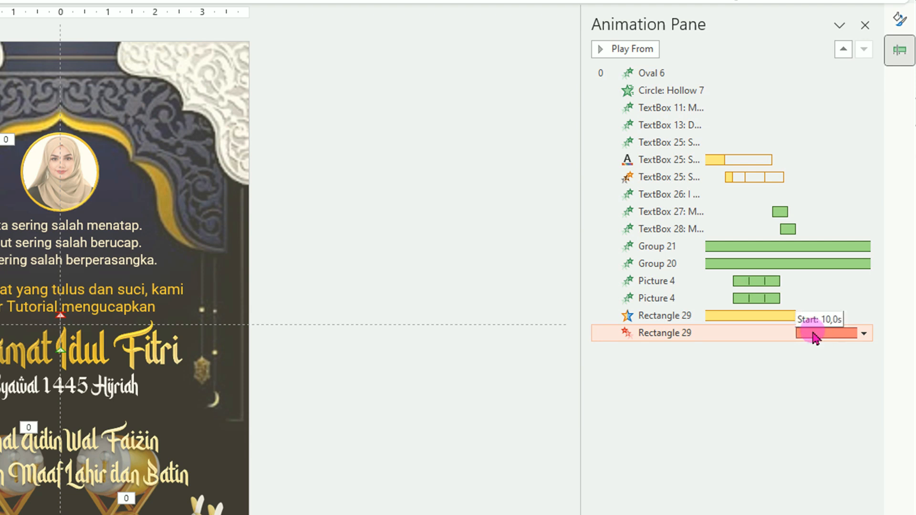
left_click_drag(813, 334, 813, 333)
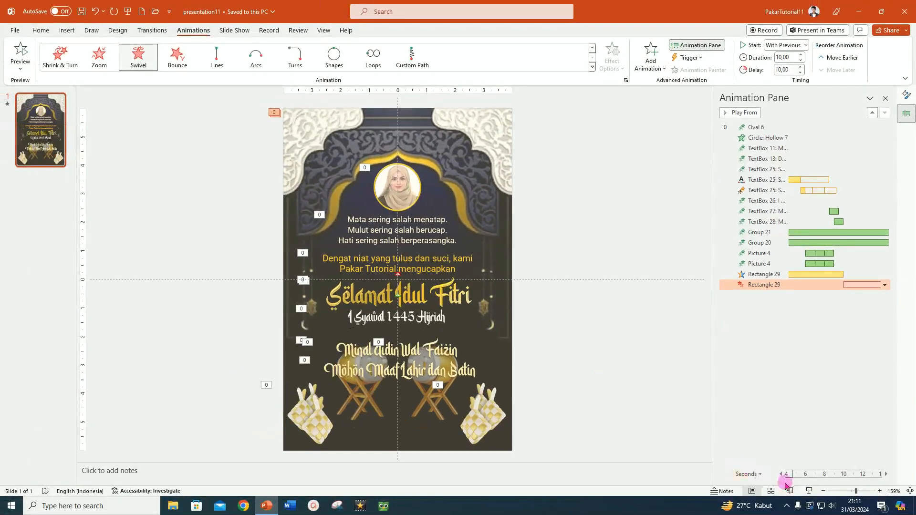
left_click(809, 491)
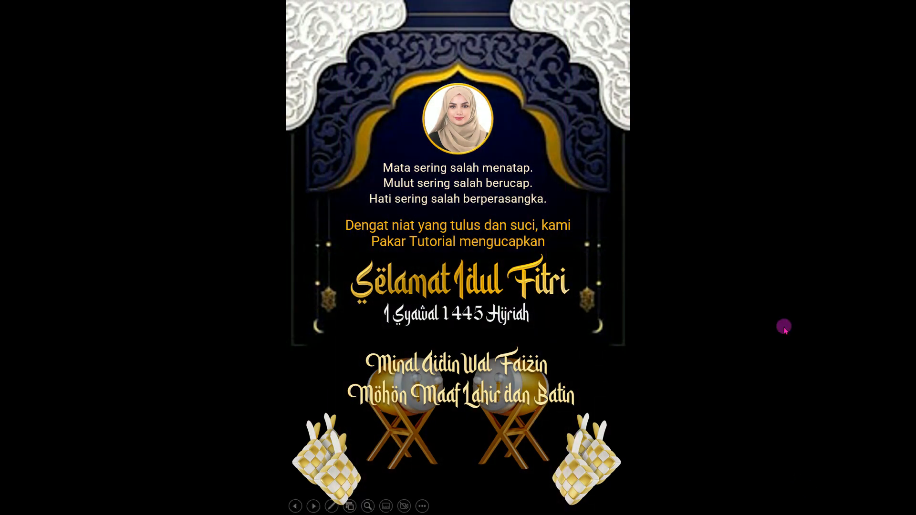
key("Escape")
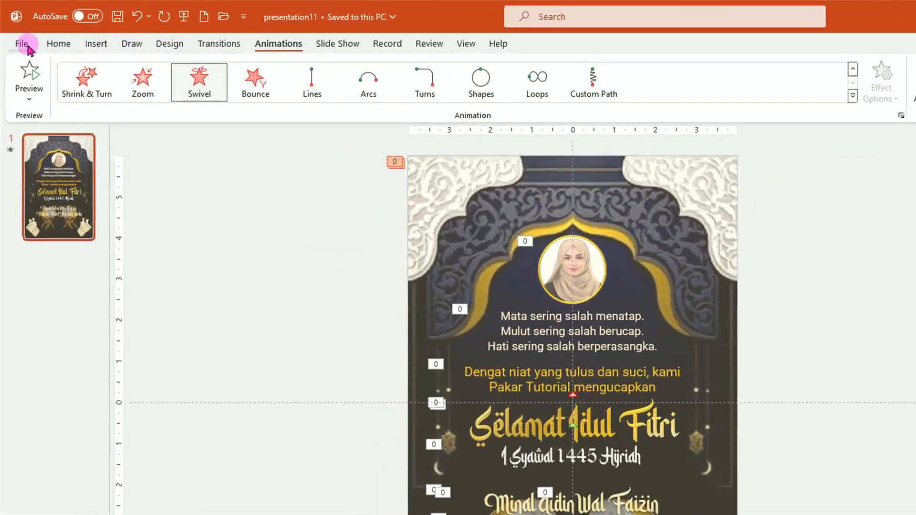
- Set up an animated GIF export of the card at Medium quality (480p at 15fps)
left_click(27, 44)
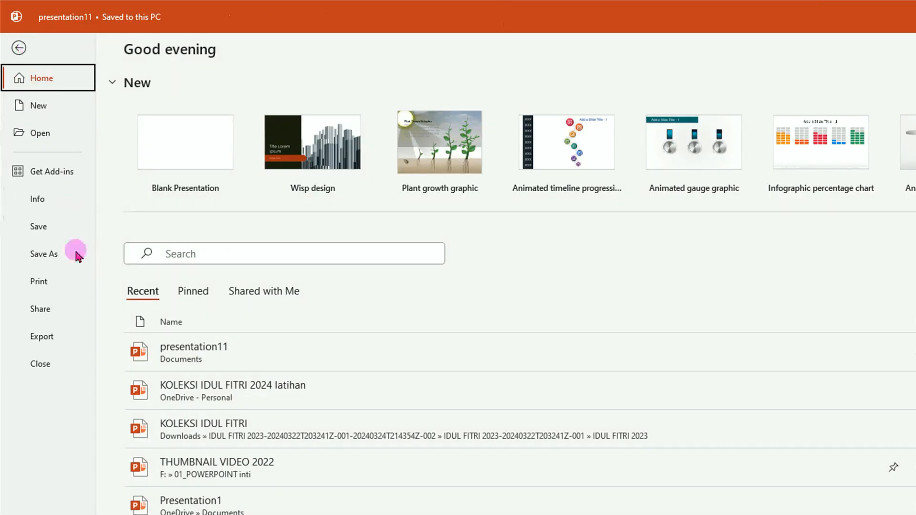
left_click(58, 340)
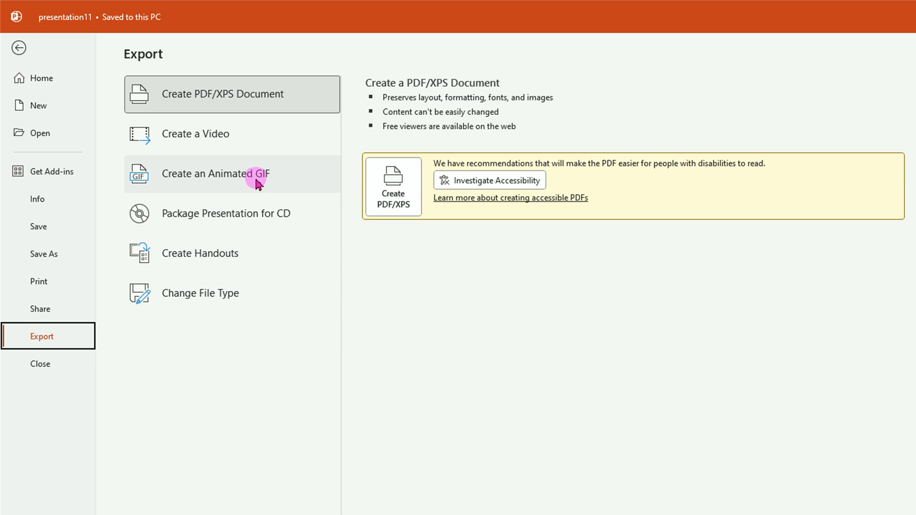
left_click(212, 181)
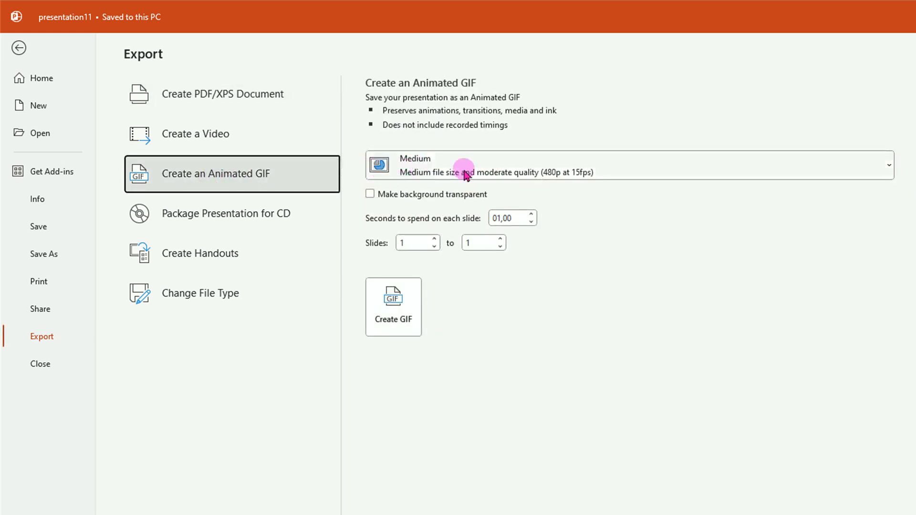
left_click(889, 166)
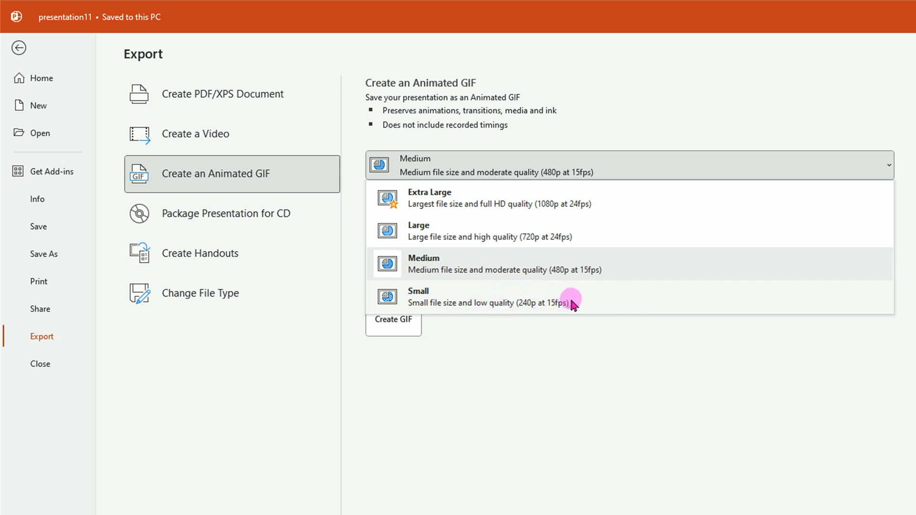
left_click(623, 268)
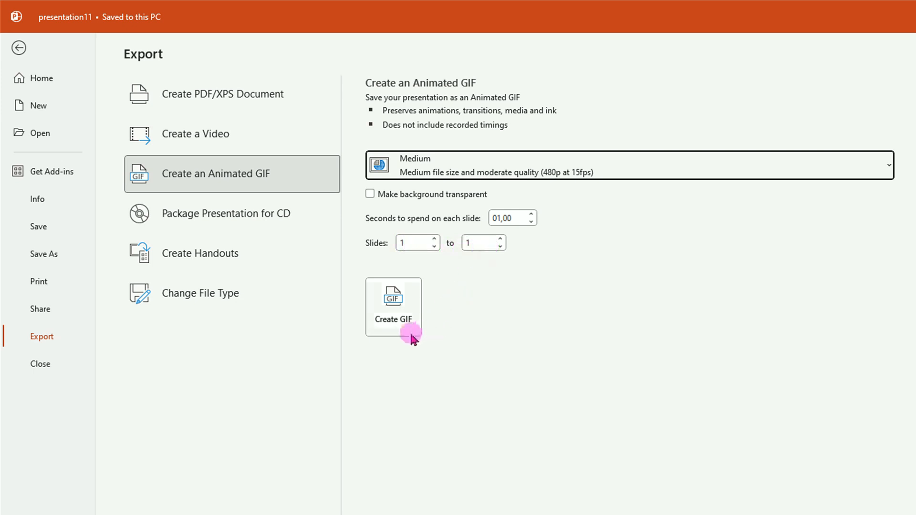
- Create the GIF in the Pictures folder with the file name CONTOH UCAPAN IDUL FITRI ANIMASI
left_click(396, 322)
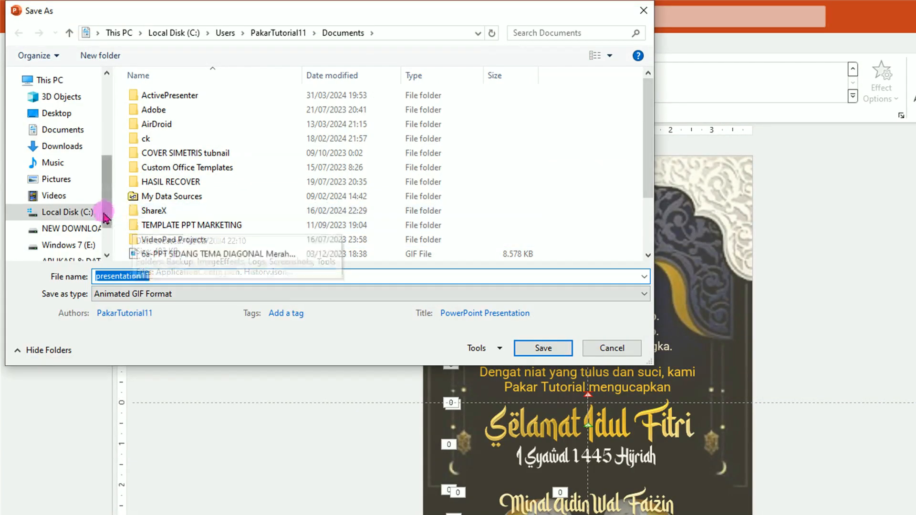
left_click(62, 180)
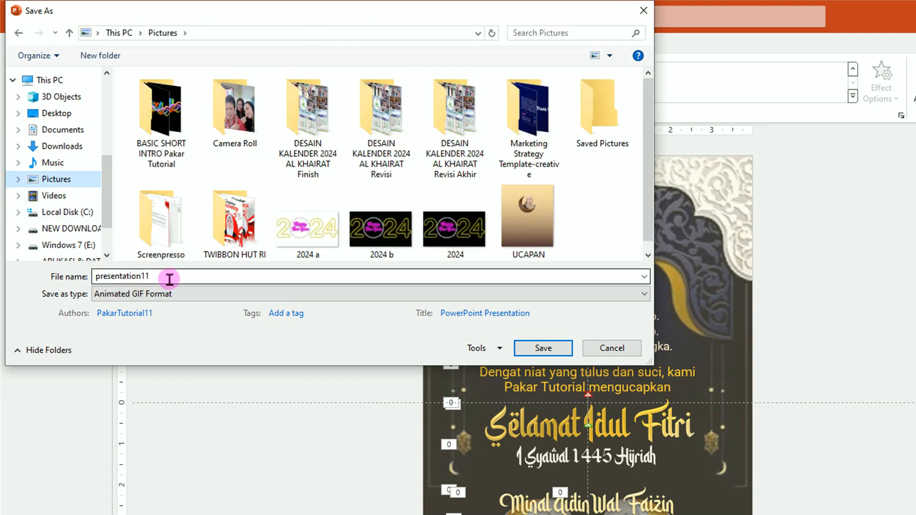
double_click(169, 275)
type("CONTOH UCA")
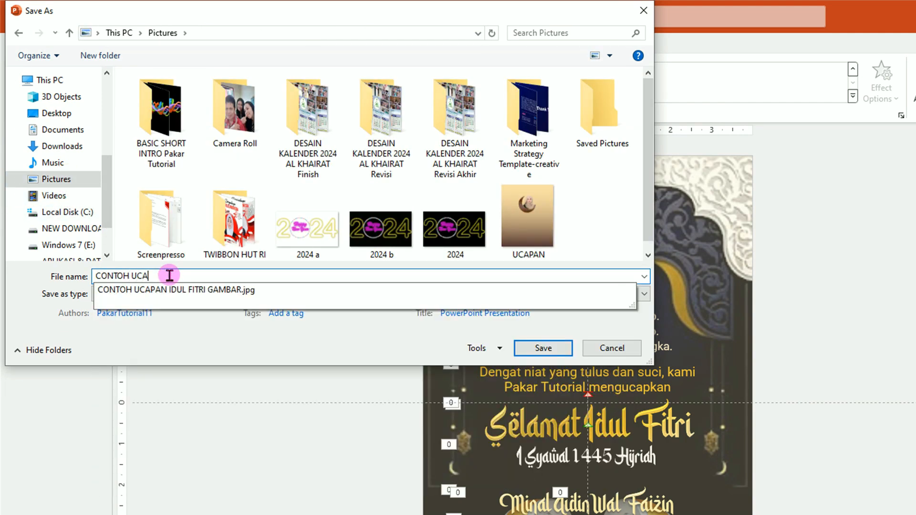
type("PAN IDUL FITRI ANIMASI")
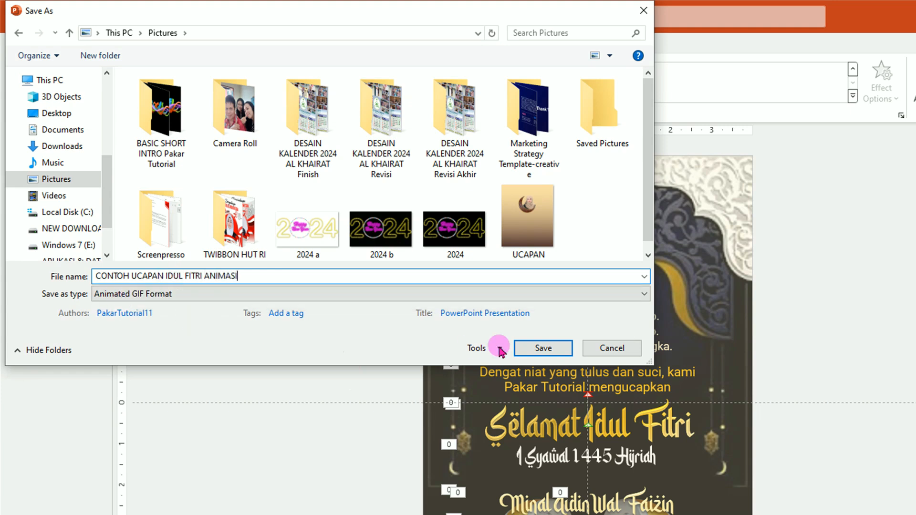
left_click(551, 352)
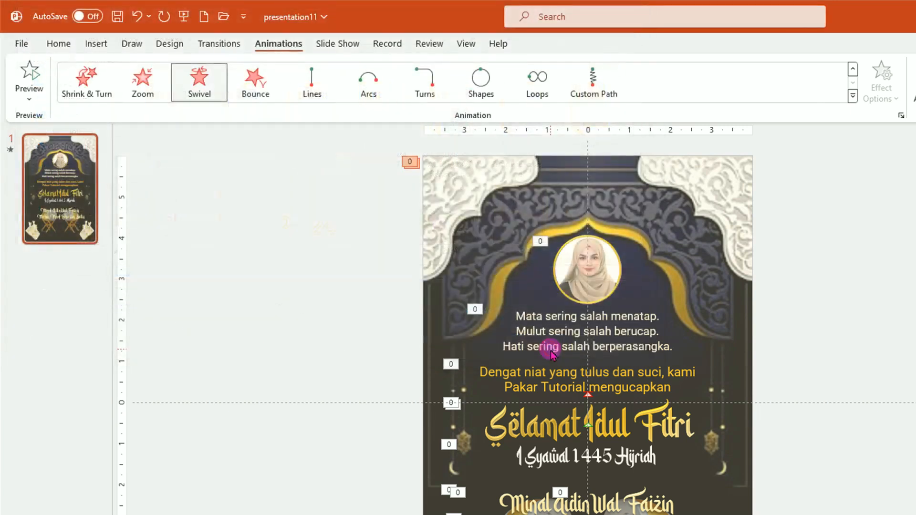
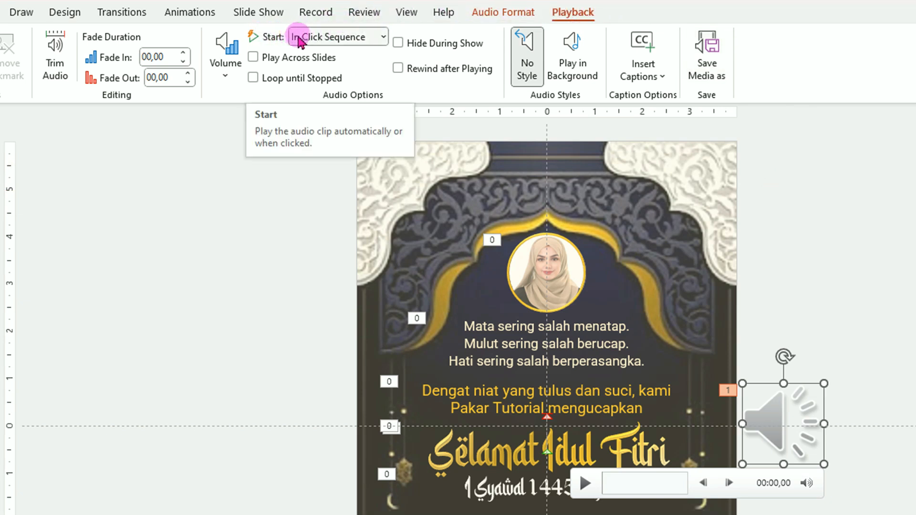
- Set the audio clip to start Automatically with a fade-out duration of 1.50 seconds
left_click(383, 38)
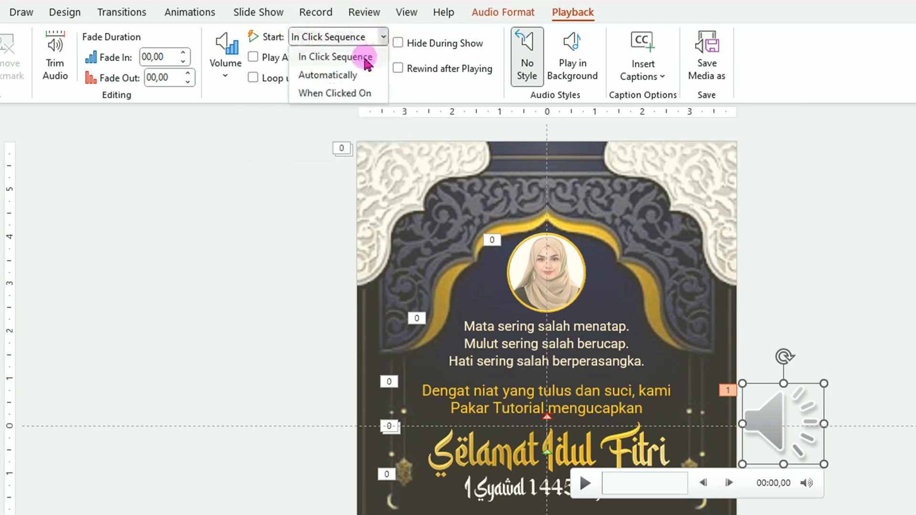
left_click(338, 75)
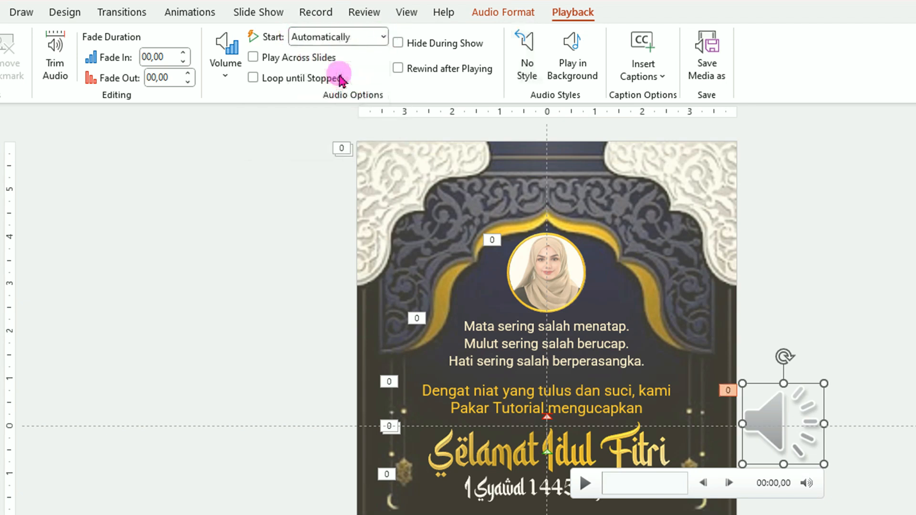
left_click(188, 73)
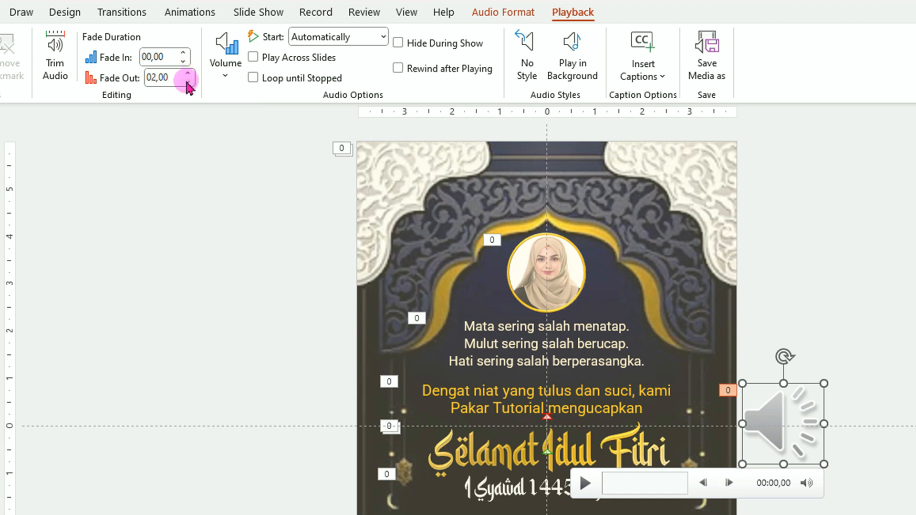
left_click(188, 82)
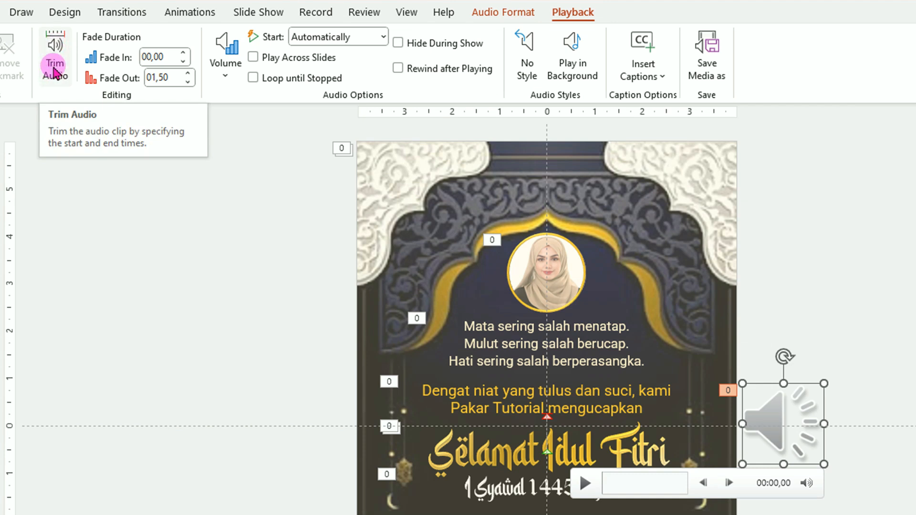
- Trim the audio clip to a start time of 00:00,400 and an end time of 00:22,430
left_click(56, 73)
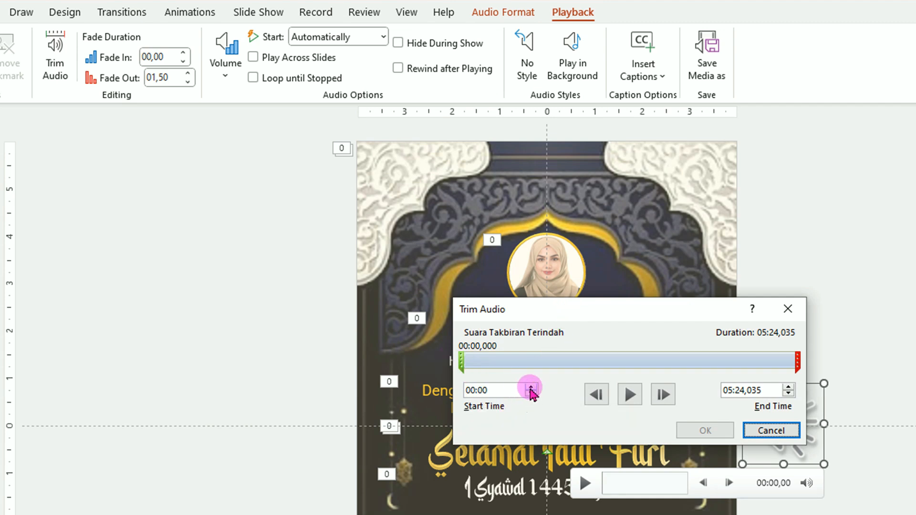
left_click(530, 388)
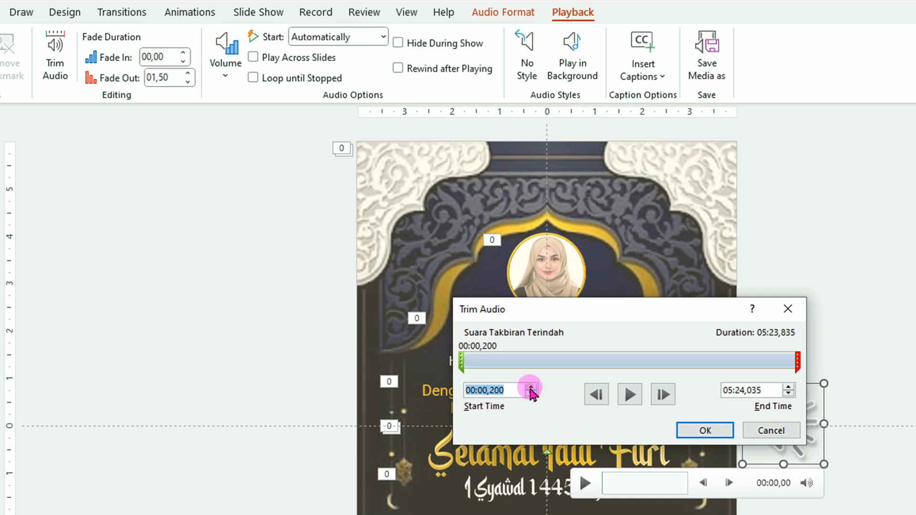
left_click(530, 387)
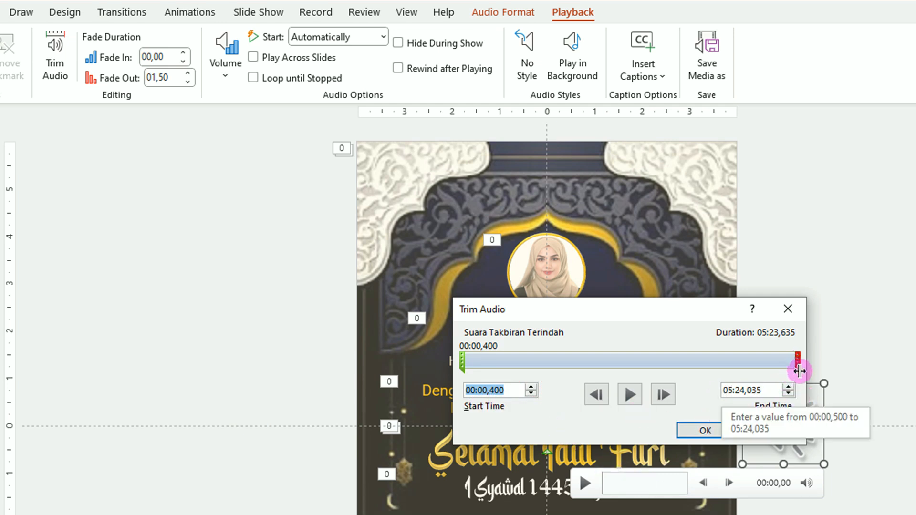
mouse_move(799, 367)
left_mouse_down()
mouse_move(566, 362)
mouse_move(839, 373)
left_mouse_up()
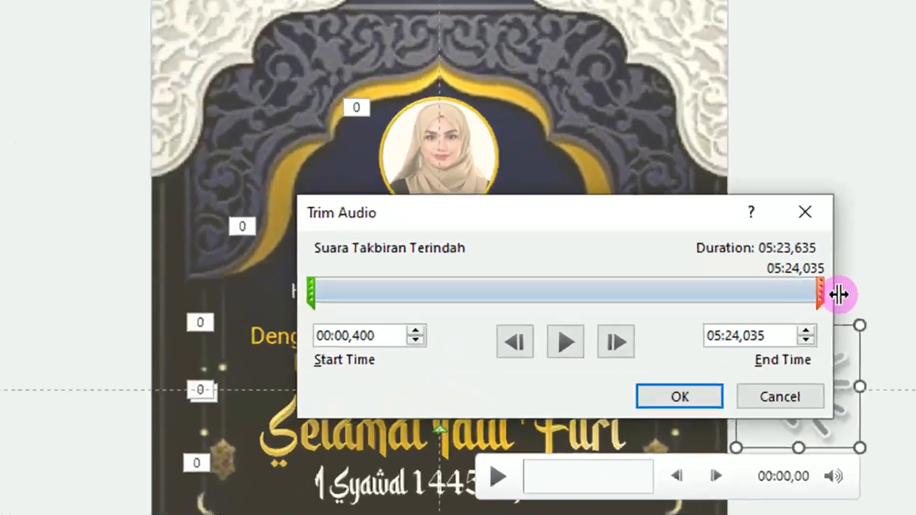
mouse_move(839, 294)
left_mouse_down()
mouse_move(593, 274)
mouse_move(458, 282)
mouse_move(381, 273)
mouse_move(361, 274)
mouse_move(363, 292)
mouse_move(351, 299)
left_mouse_up()
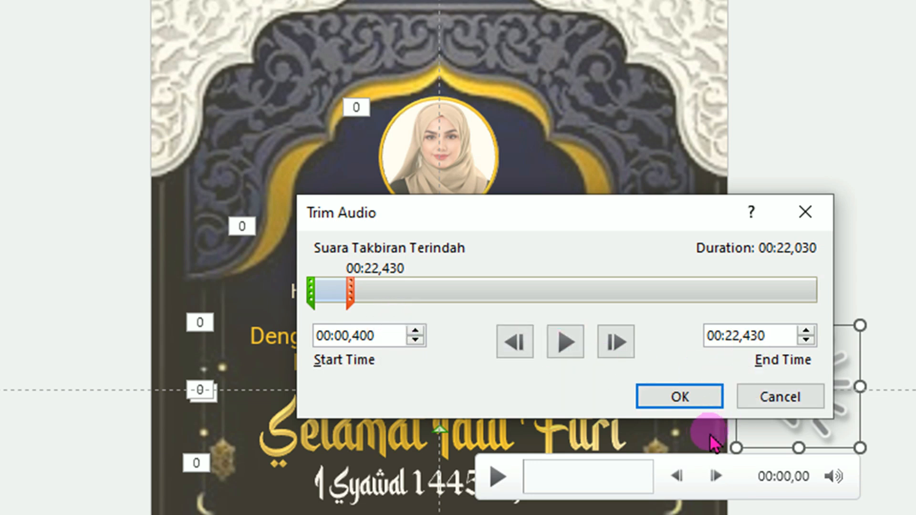
left_click(681, 400)
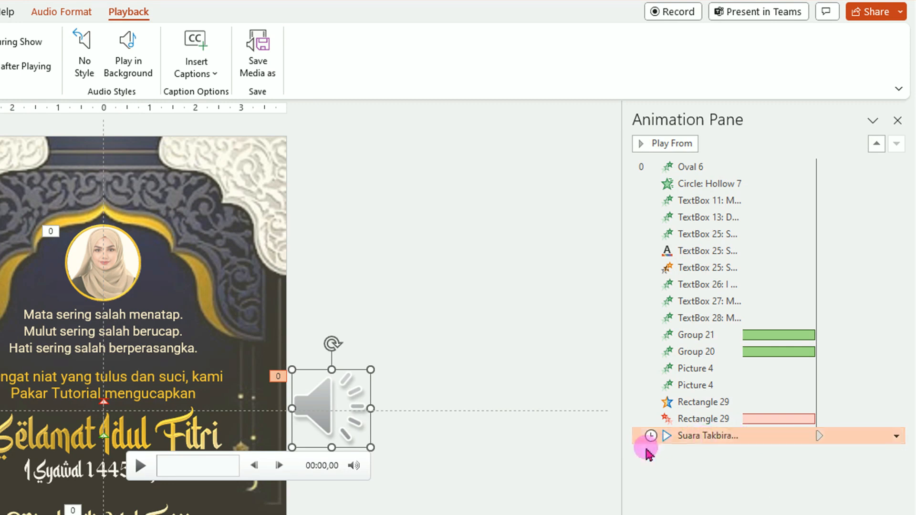
- Move the audio clip to the beginning of the animation order and play the slide show to preview the card with sound
left_click_drag(746, 435, 757, 164)
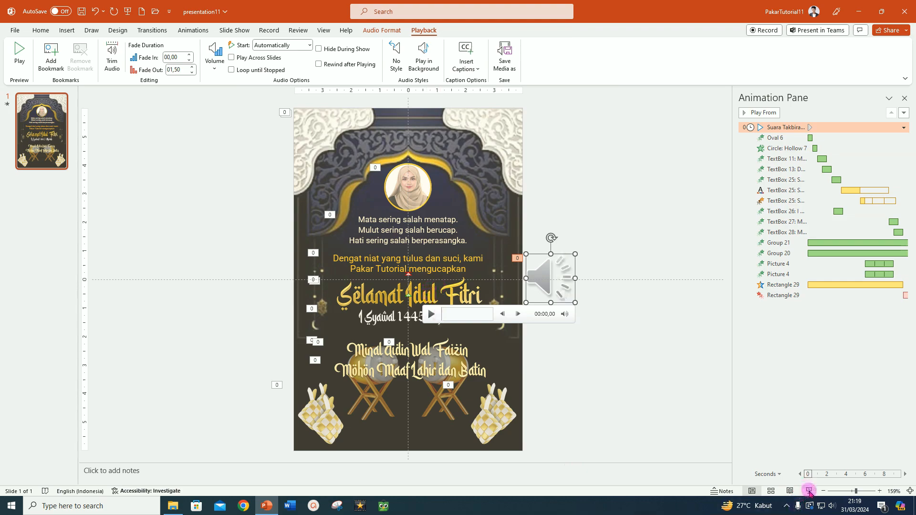
left_click(809, 490)
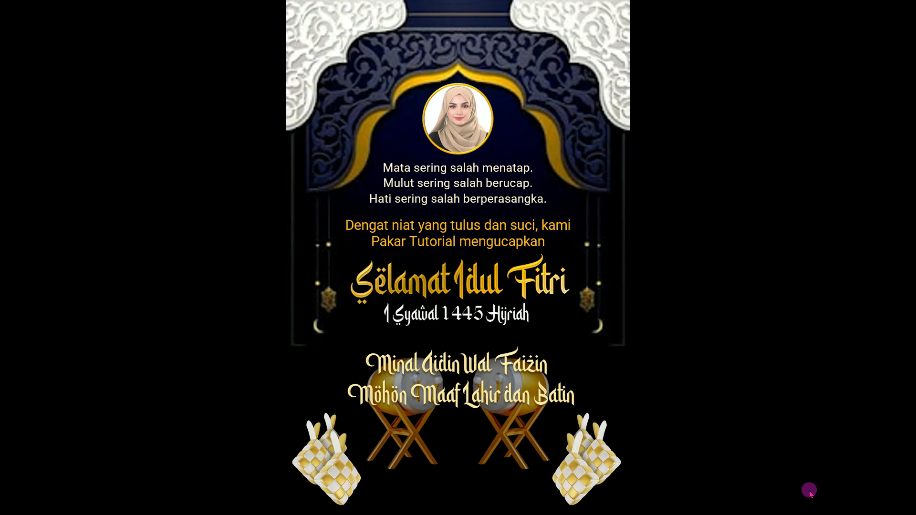
left_click(810, 494)
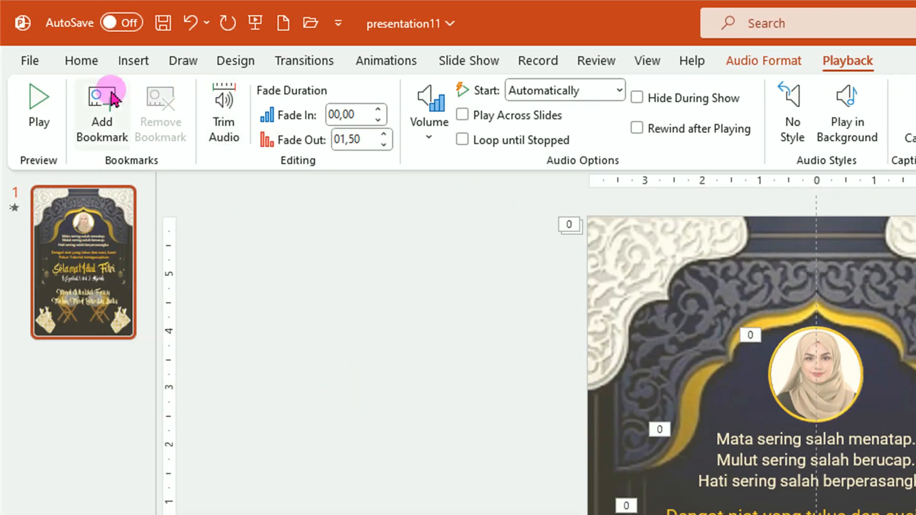
- Set up a video export of the card at HD (720p) quality
left_click(30, 61)
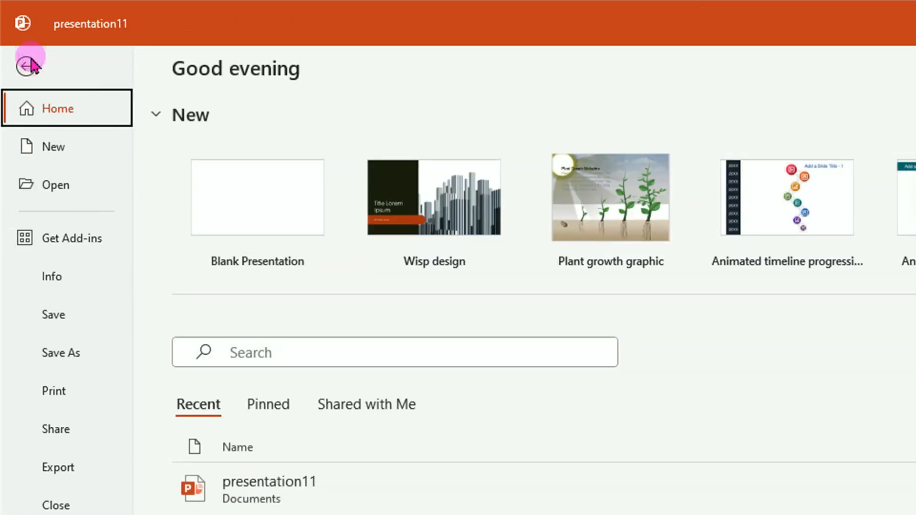
left_click(65, 467)
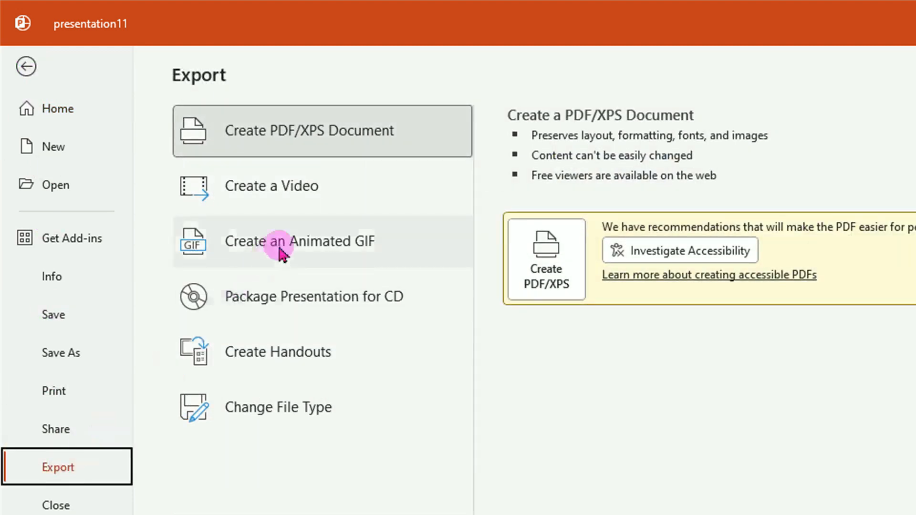
left_click(297, 191)
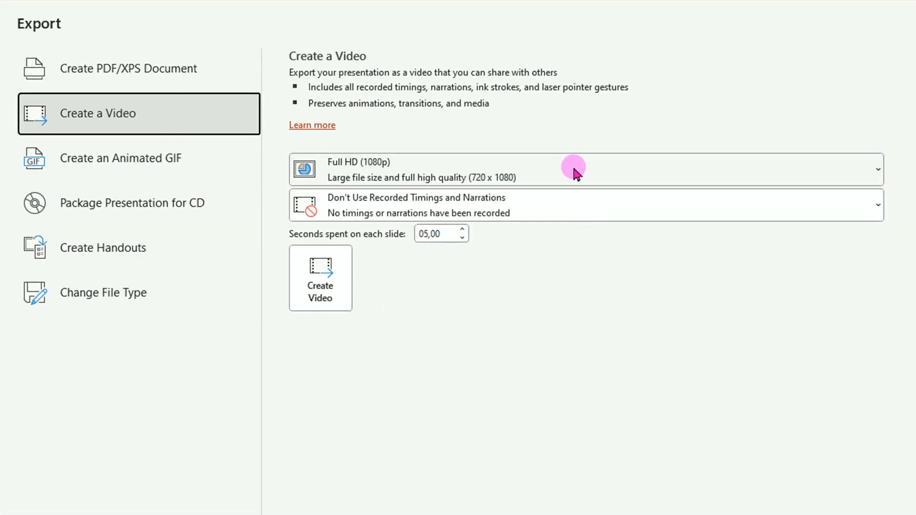
left_click(877, 170)
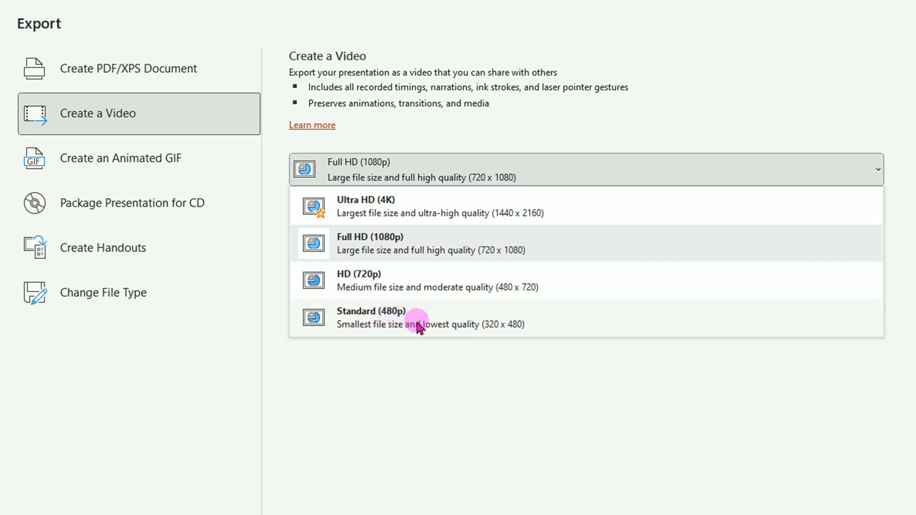
left_click(413, 291)
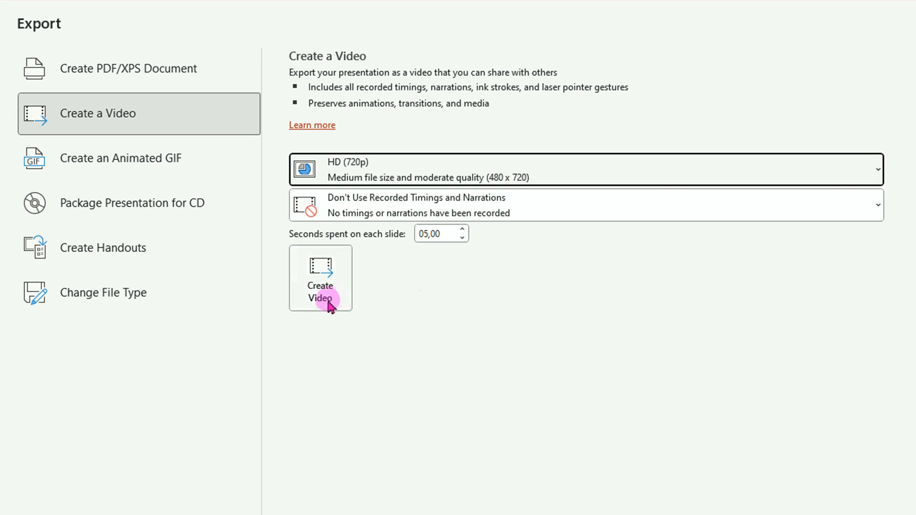
- Export the card as an MPEG-4 video with the file name CONTOH UCAPAN IDUL FITRI VIDEO
left_click(321, 299)
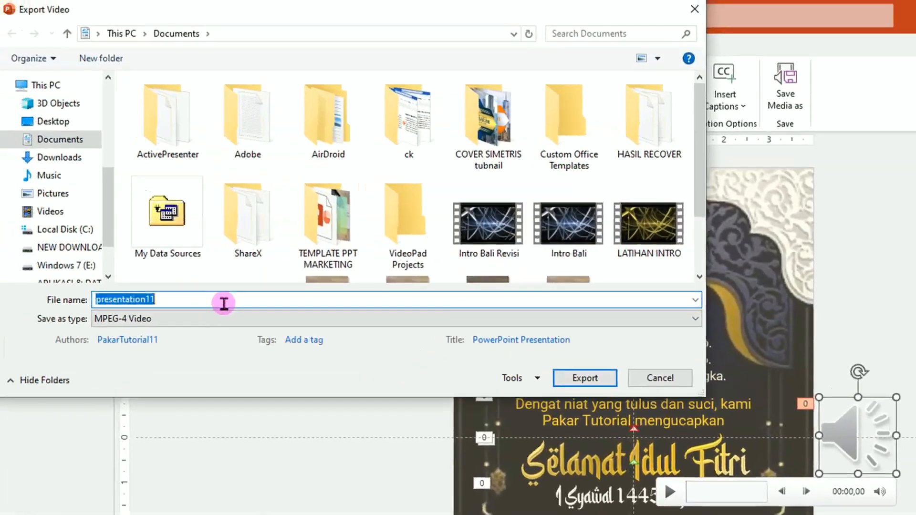
type("CONTOH UCAPAN")
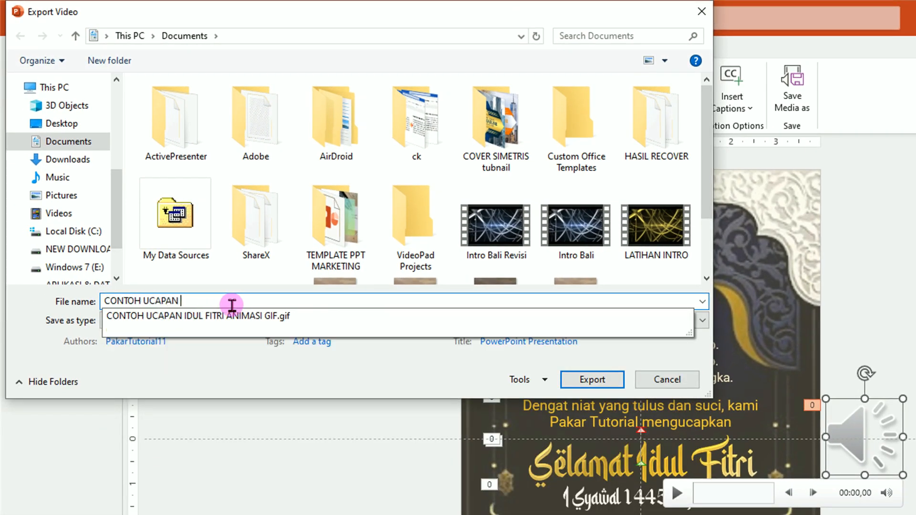
type(" IDUL FITRI VIDEO")
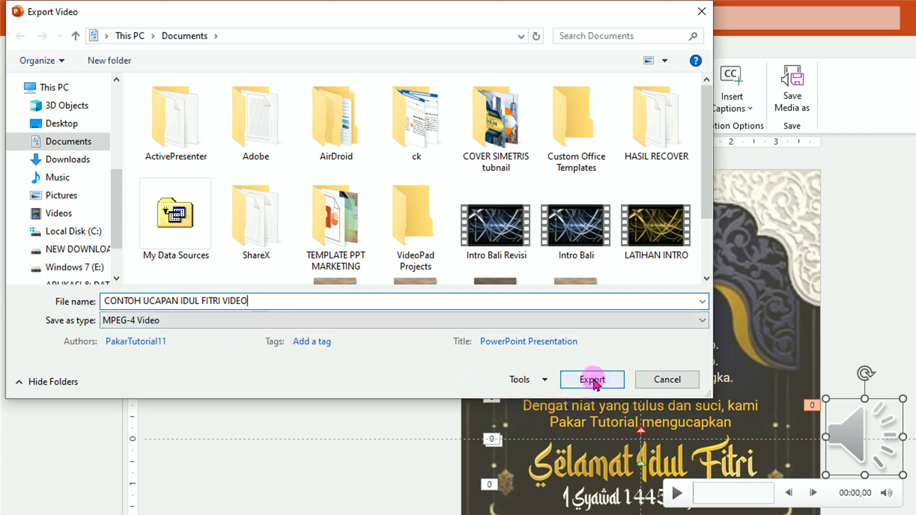
left_click(593, 380)
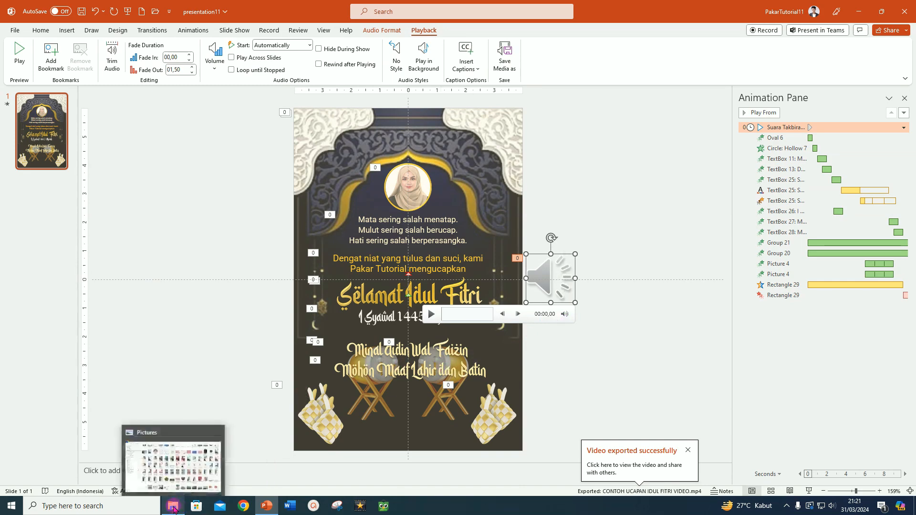
- Switch to the Pictures folder in File Explorer and view the exported GIF, JPG and MP4 versions of the card
left_click(173, 508)
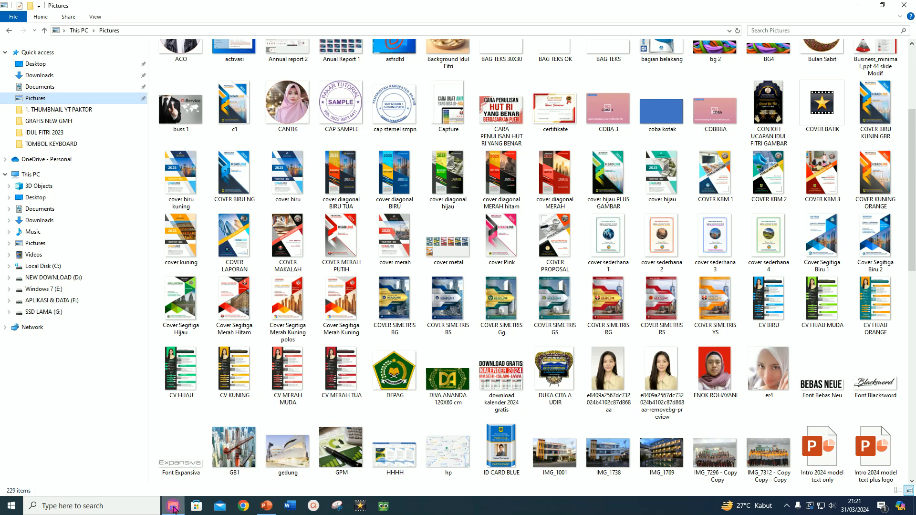
left_click(36, 99)
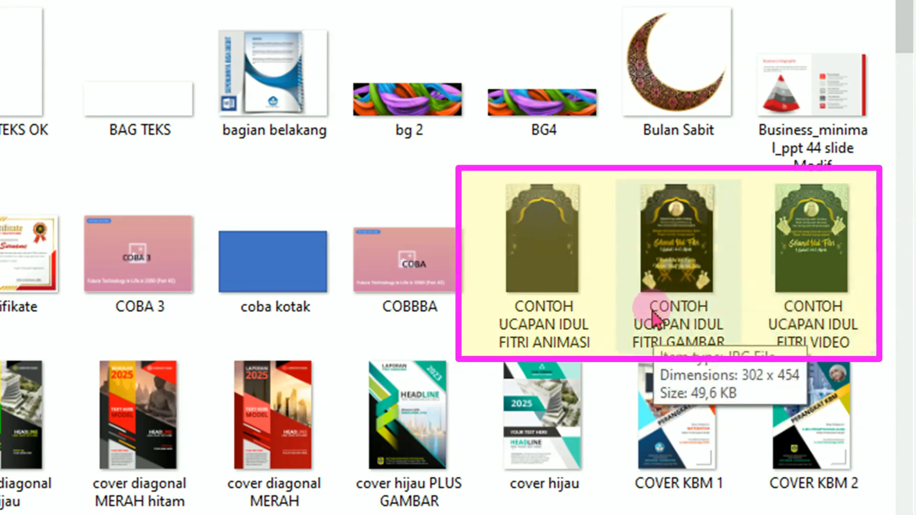
mouse_move(545, 262)
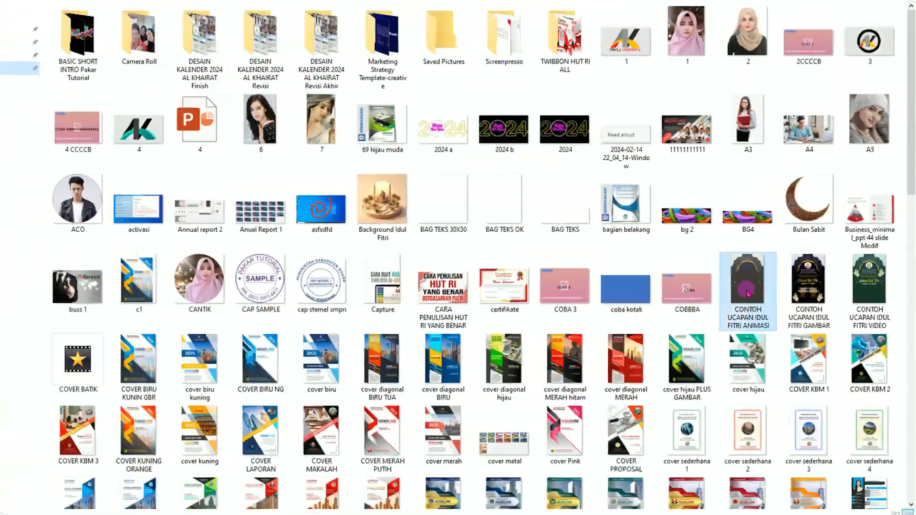
double_click(540, 264)
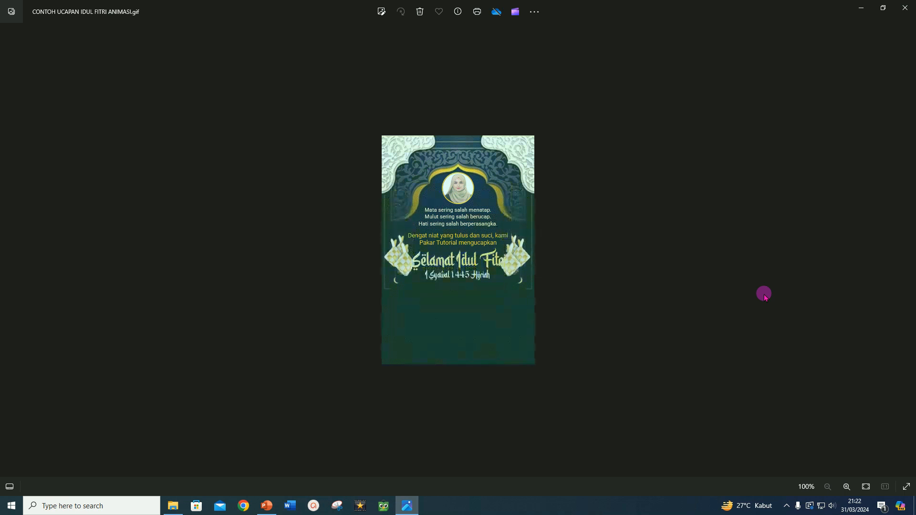
key("alt+F4")
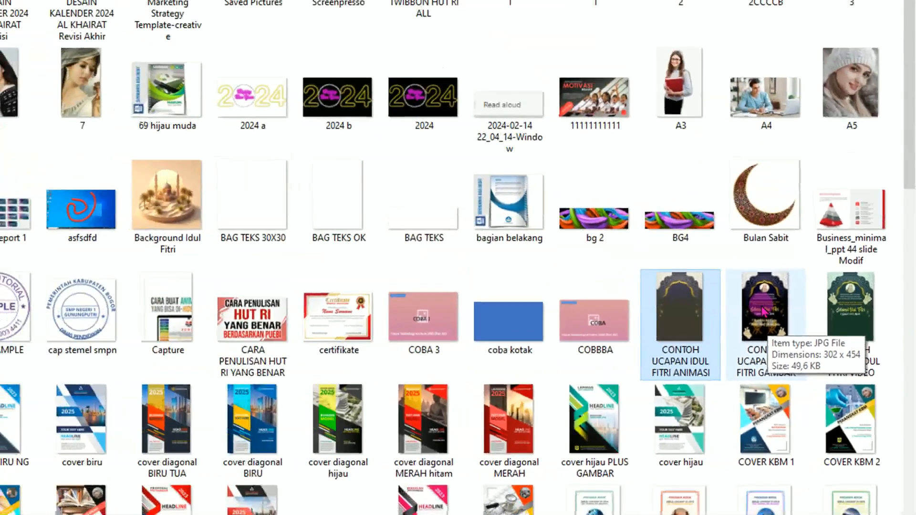
double_click(763, 311)
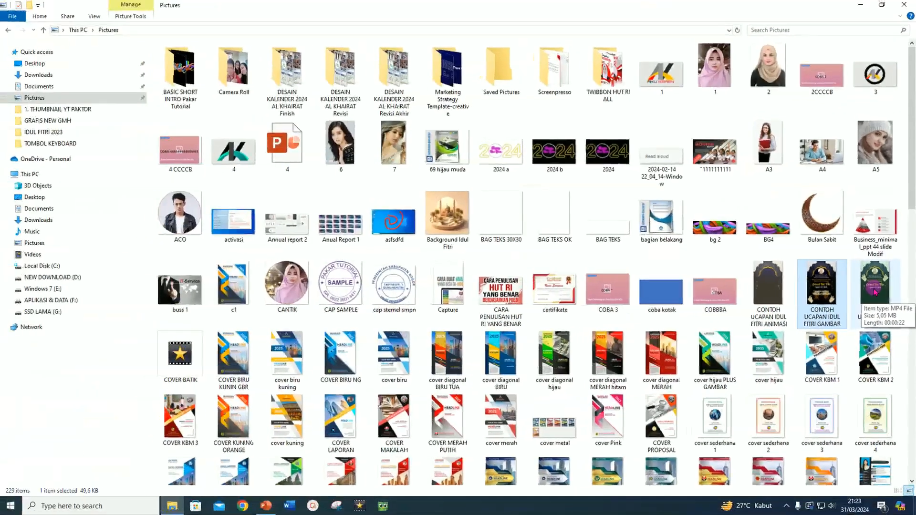
double_click(809, 274)
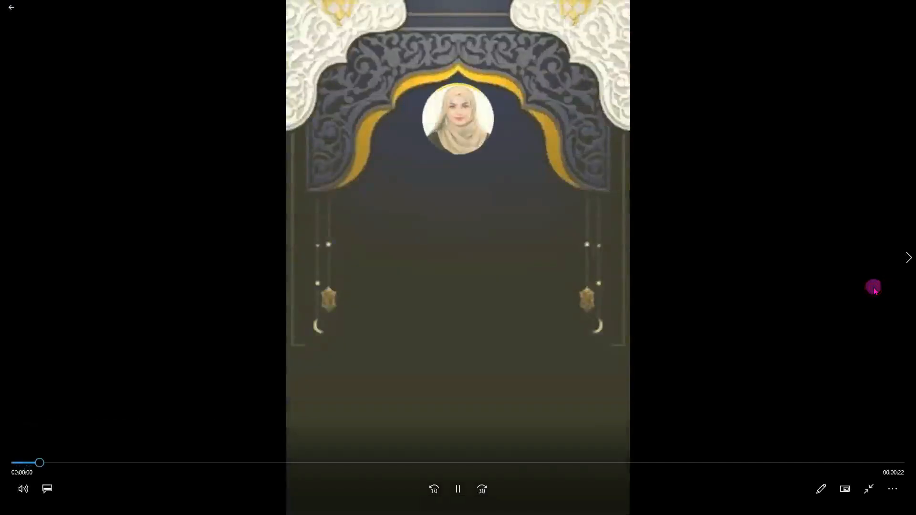